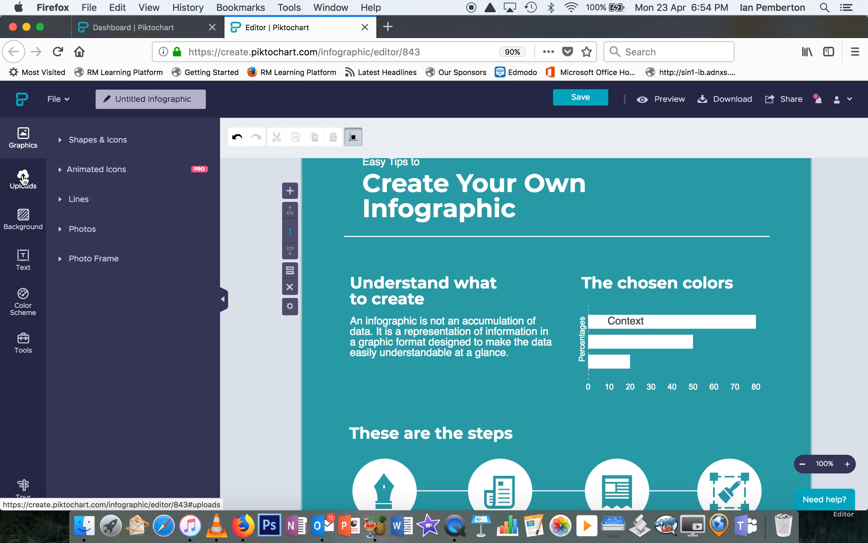
Decline saving the login and upload the alvar chair image from the Desktop to the uploaded images.
left_click(24, 180)
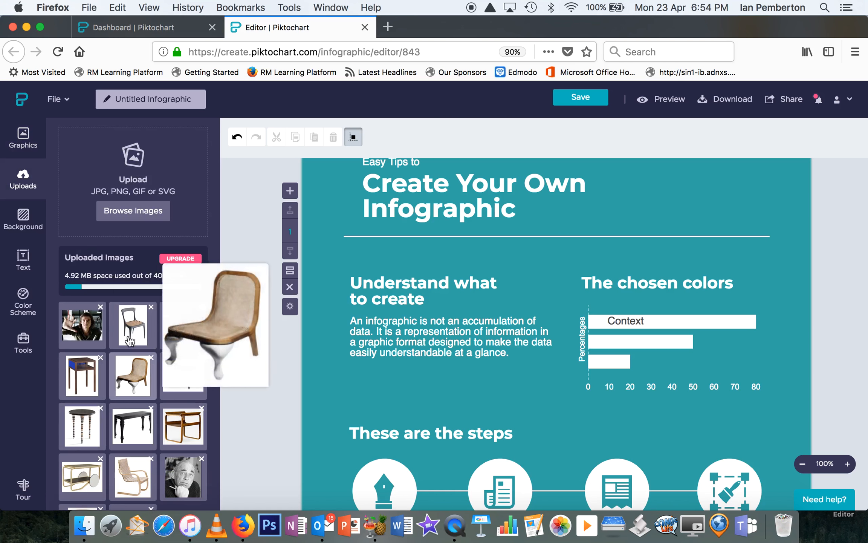
scroll(136, 362, "down", 2)
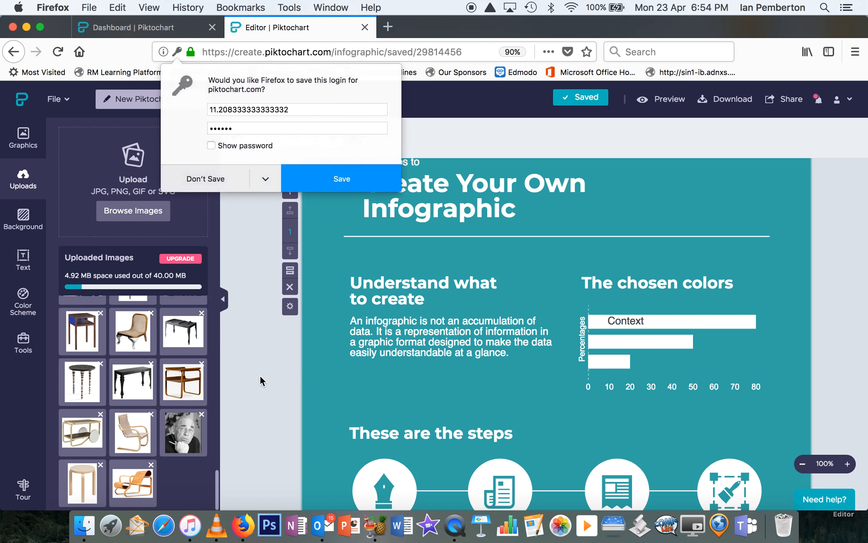
left_click(220, 172)
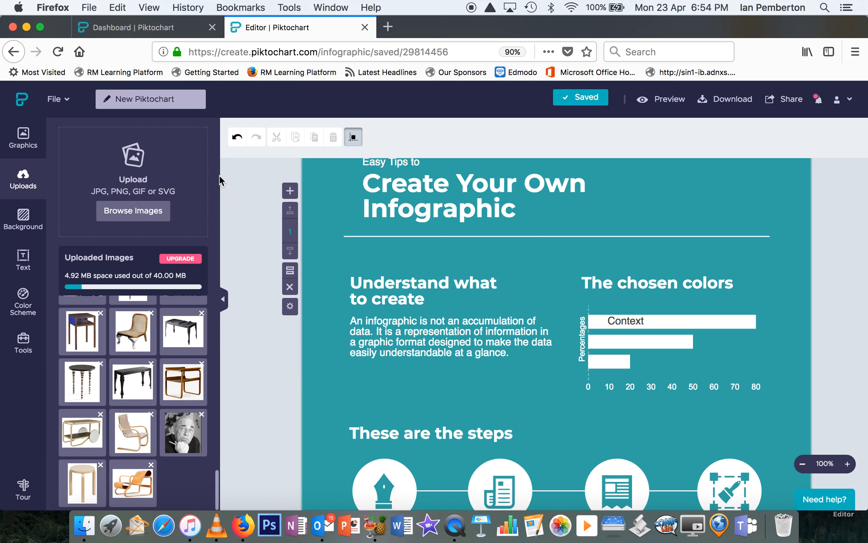
left_click(134, 212)
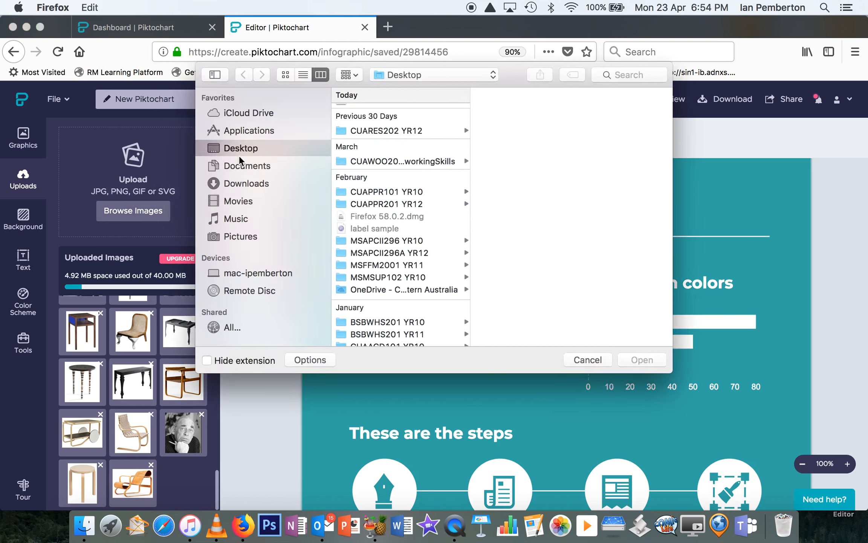
scroll(396, 166, "up", 3)
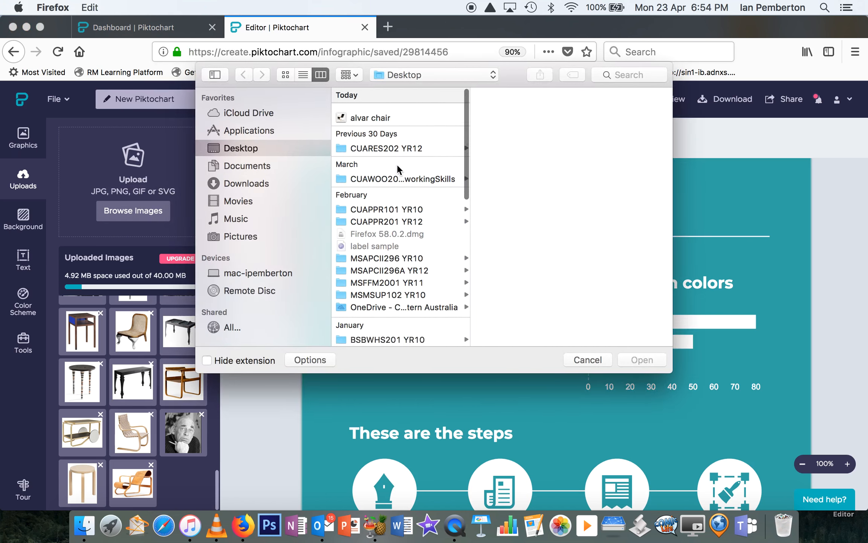
left_click(370, 112)
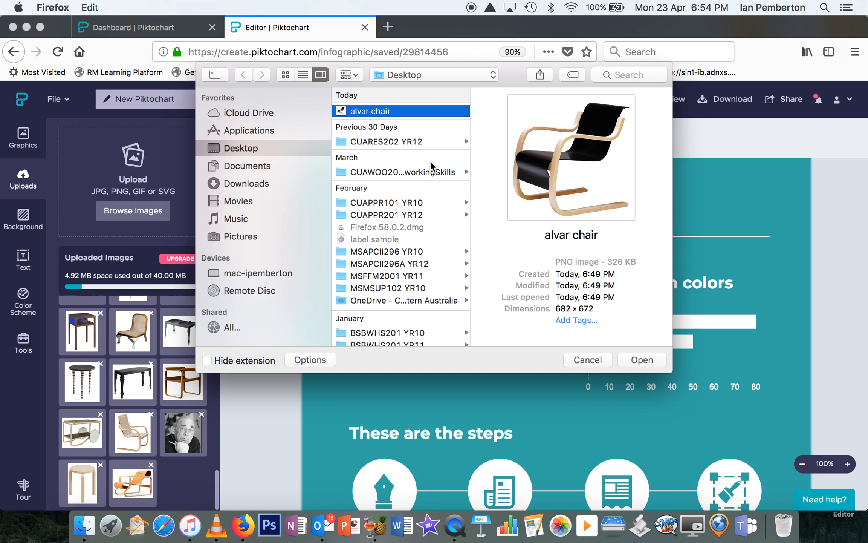
left_click(637, 360)
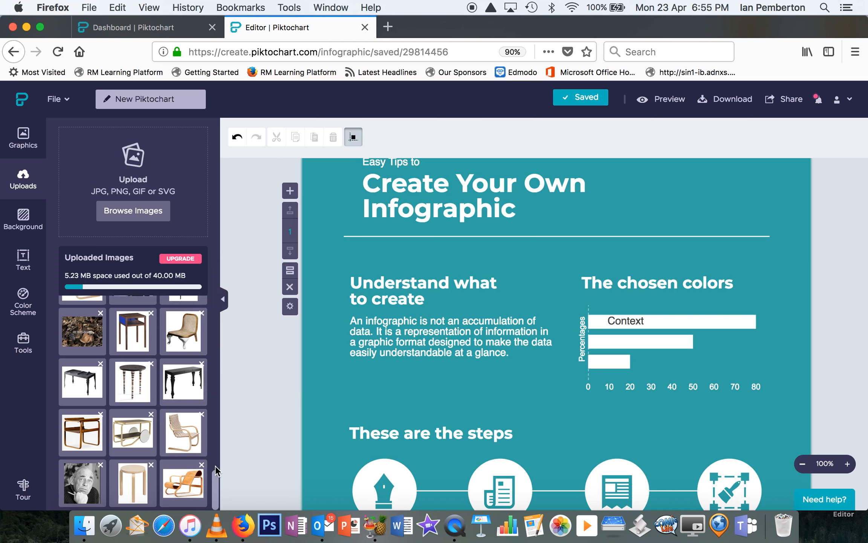
Insert the uploaded alvar chair image into the infographic.
left_click_drag(218, 507, 224, 303)
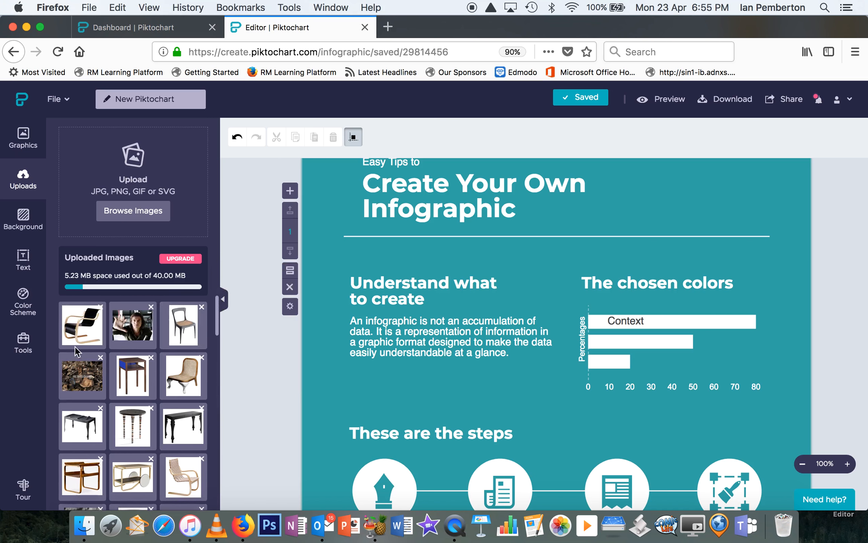
left_click(81, 330)
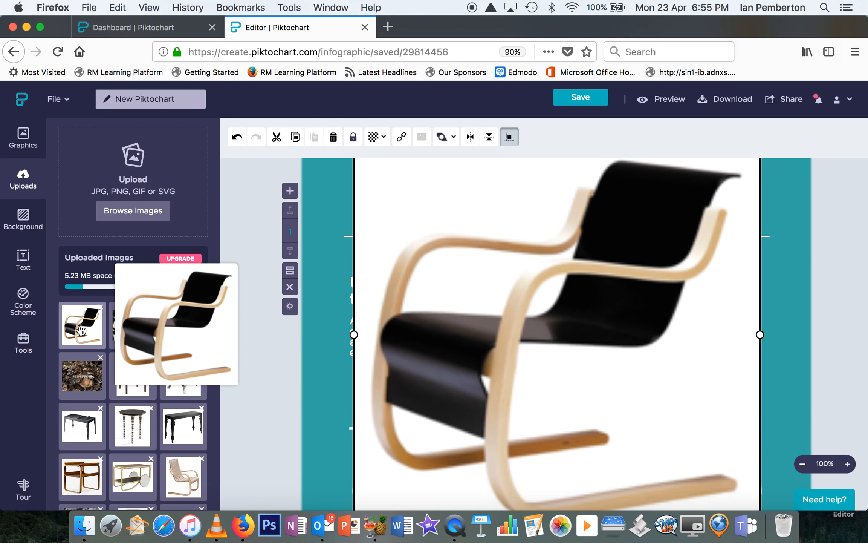
left_click(791, 388)
scroll(791, 388, "up", 3)
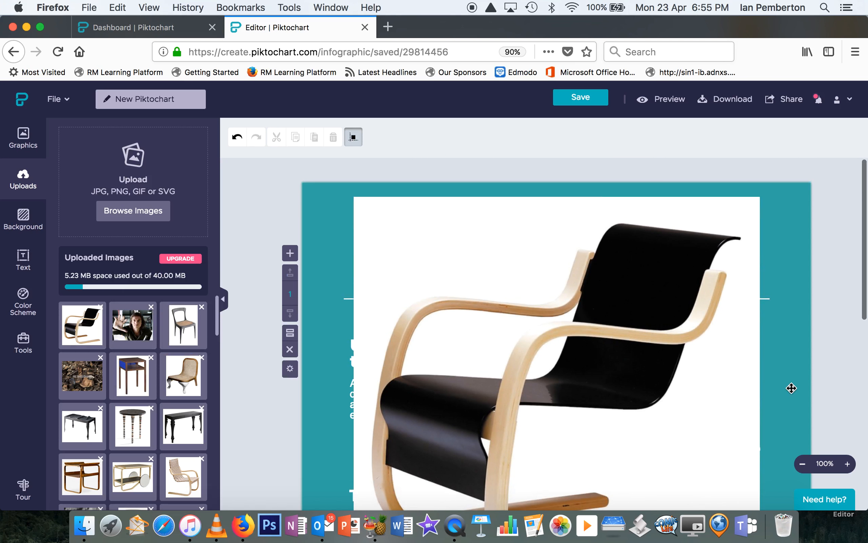
Shrink the chair image proportionally and move it up towards the infographic's title.
left_click(584, 315)
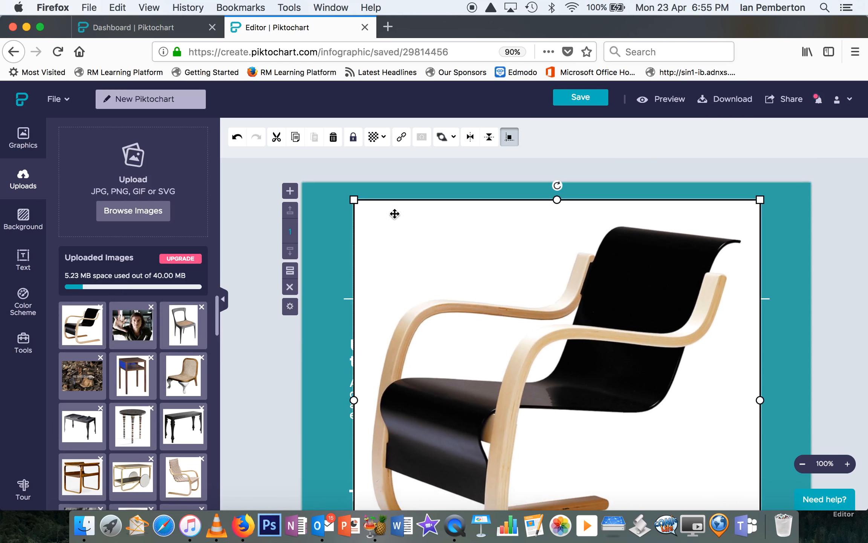
left_click_drag(353, 200, 568, 422)
left_click_drag(607, 452, 466, 291)
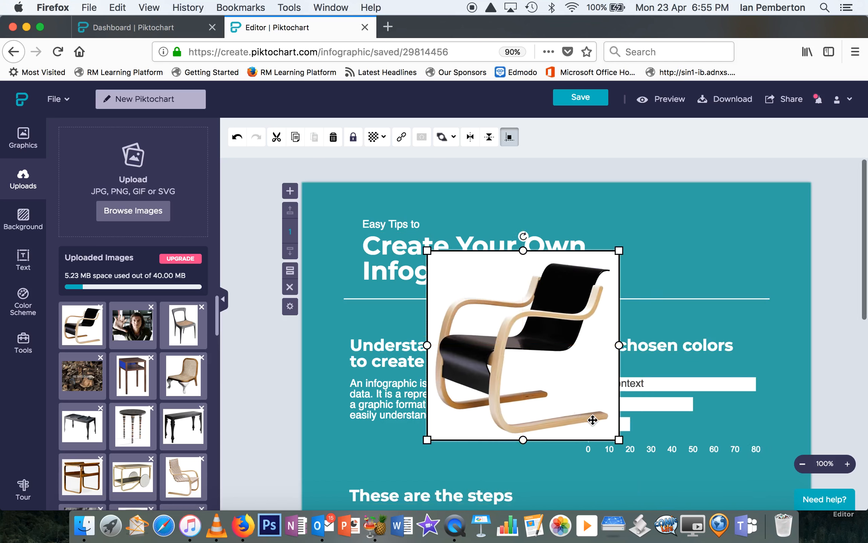
left_click_drag(619, 439, 568, 389)
Move the chair image beside the infographic's title and delete it.
left_click_drag(511, 361, 520, 344)
left_click_drag(477, 318, 673, 272)
left_click_drag(655, 242, 703, 265)
key("Delete")
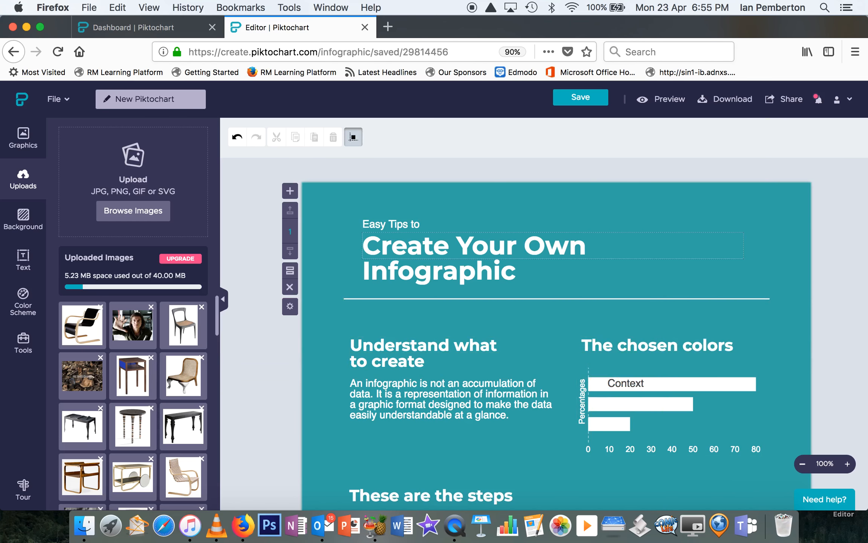
Look through the uploaded images, text frames, color schemes, and the chart, map and video tools.
scroll(157, 393, "down", 2)
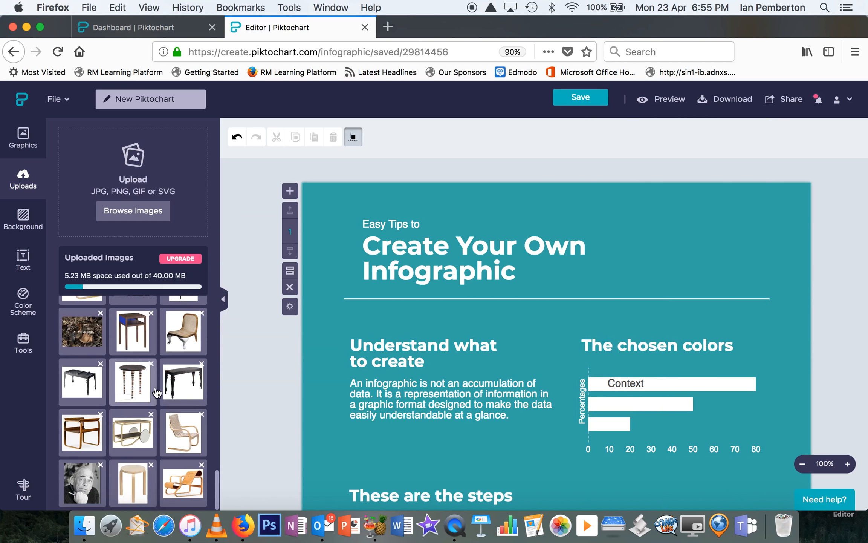
mouse_move(89, 420)
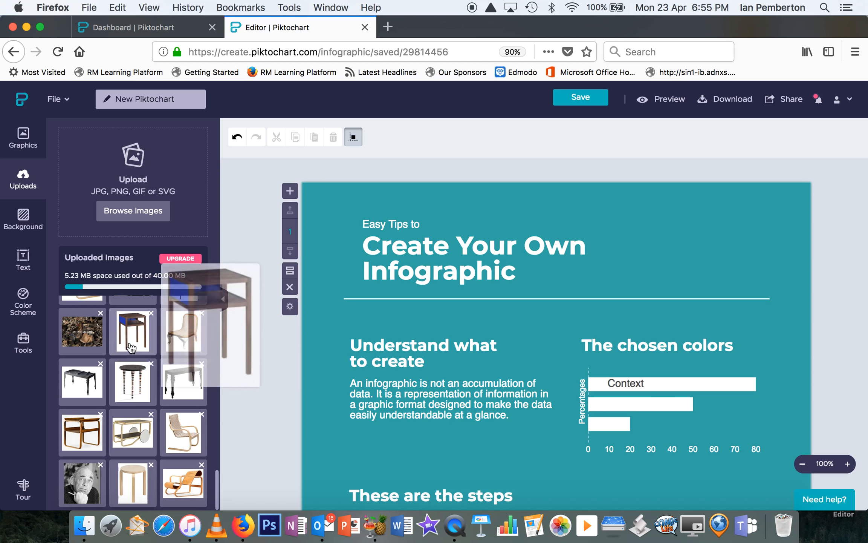
left_click(21, 267)
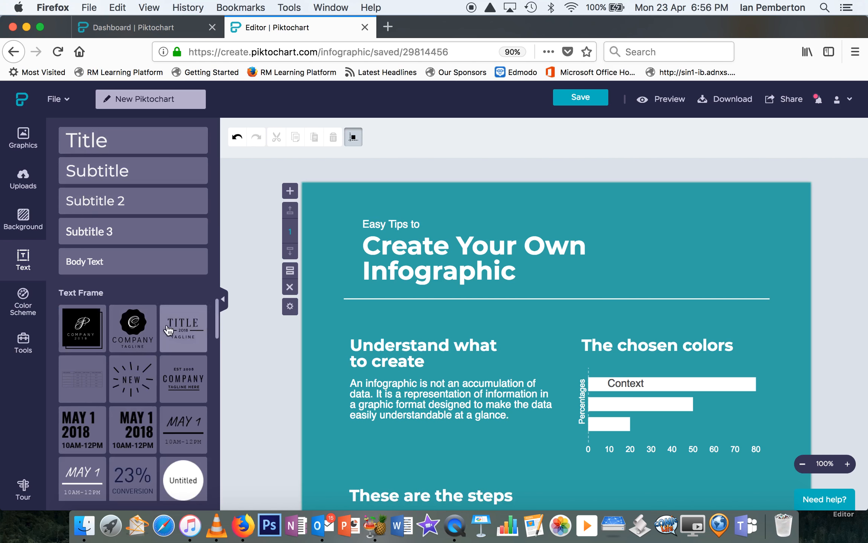
scroll(114, 340, "down", 3)
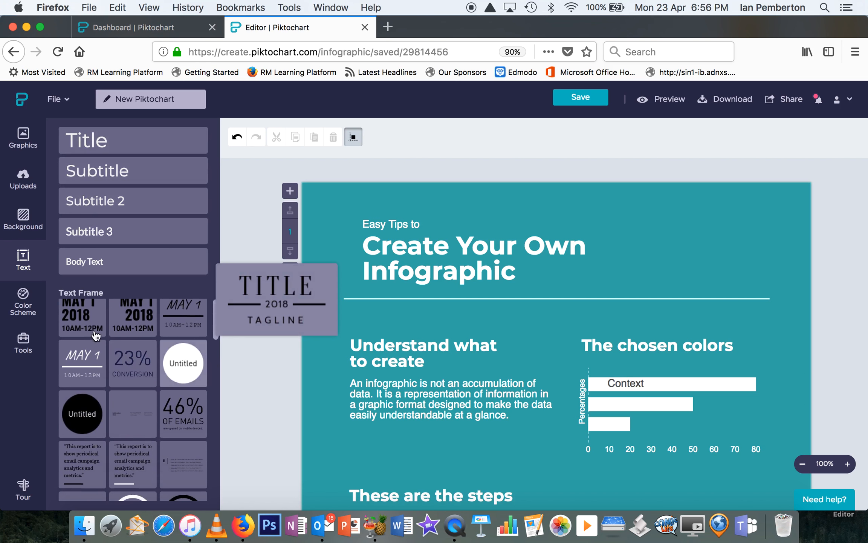
left_click(26, 299)
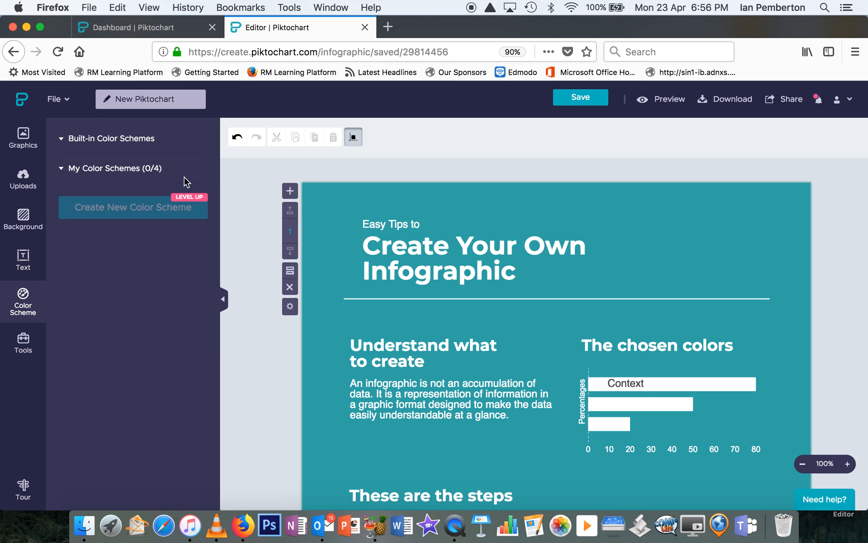
left_click(29, 341)
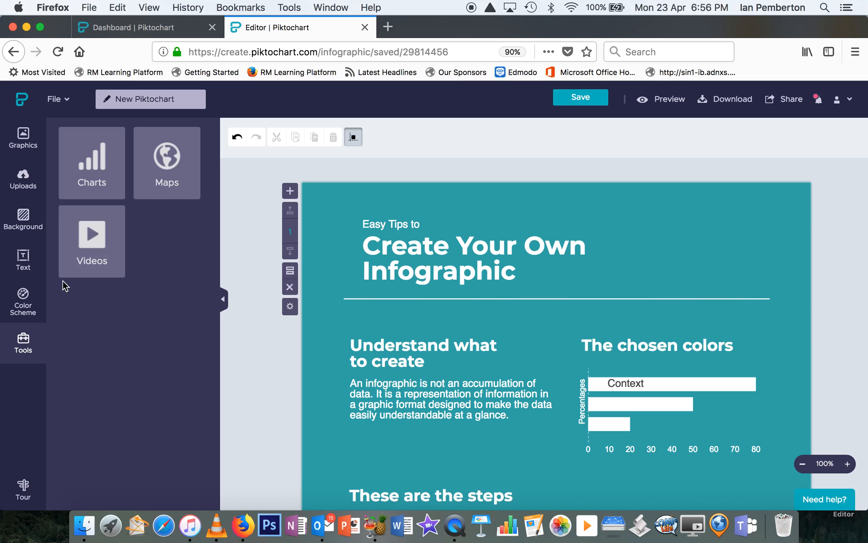
Try the orange wooden crate pattern as the infographic block's background image.
left_click(22, 216)
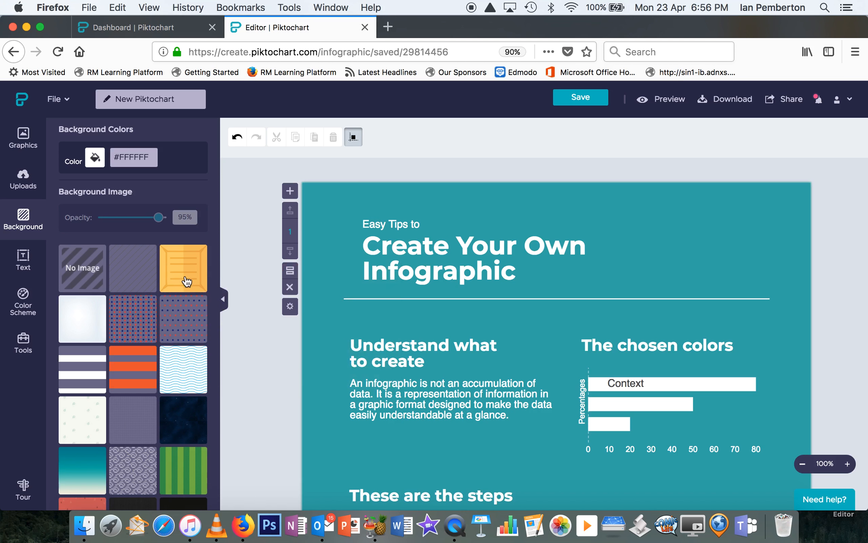
mouse_move(187, 279)
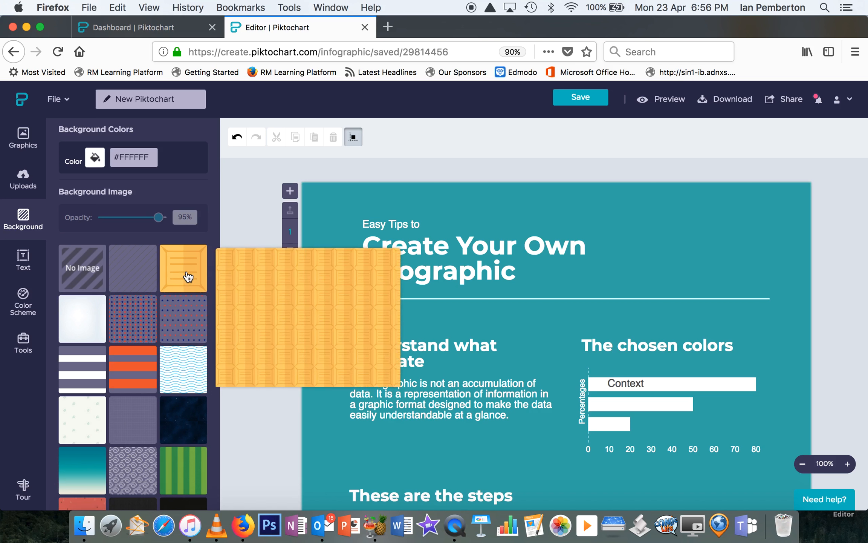
scroll(187, 277, "down", 1)
left_click(189, 277)
left_click(476, 318)
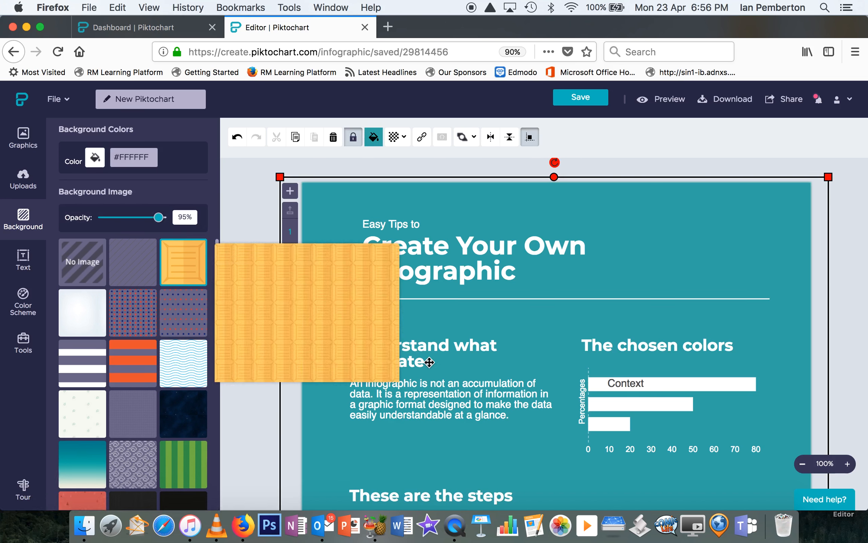
scroll(350, 328, "down", 15)
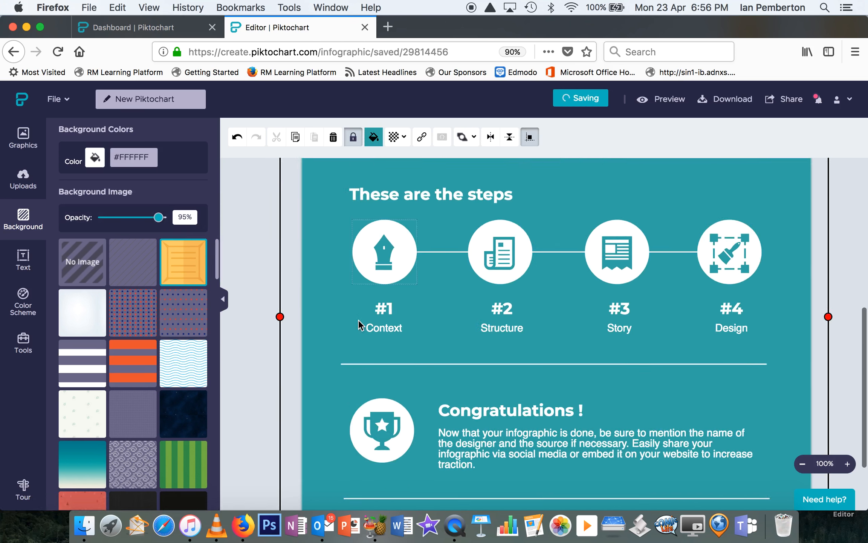
scroll(359, 320, "up", 3)
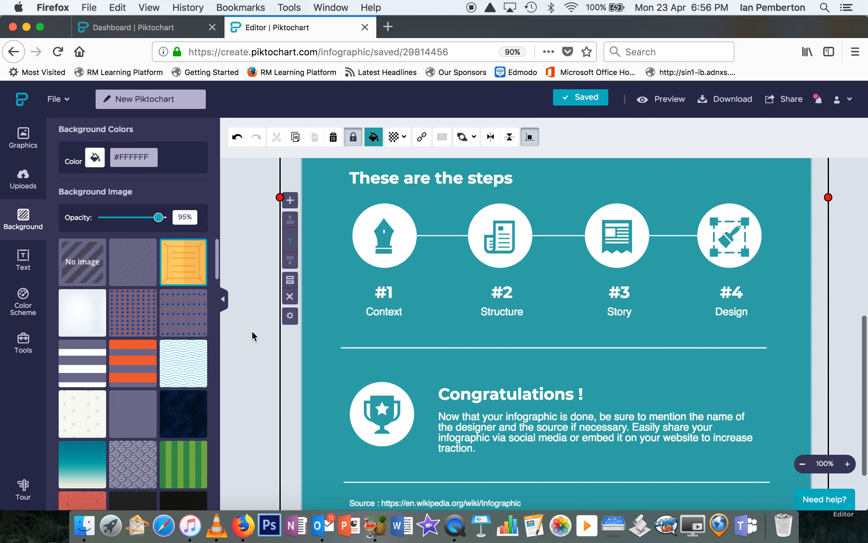
Try the dotted, blue wavy-line and green-striped patterns in turn as the background image.
left_click(136, 323)
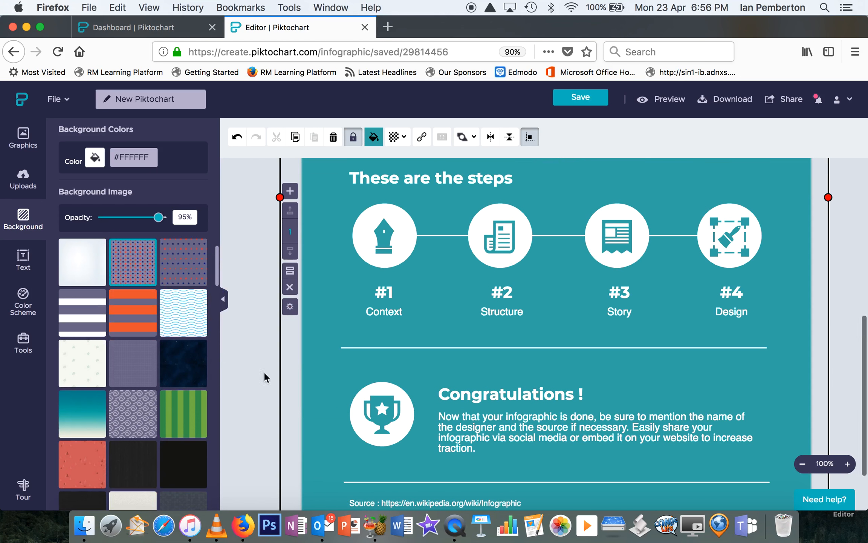
left_click(186, 319)
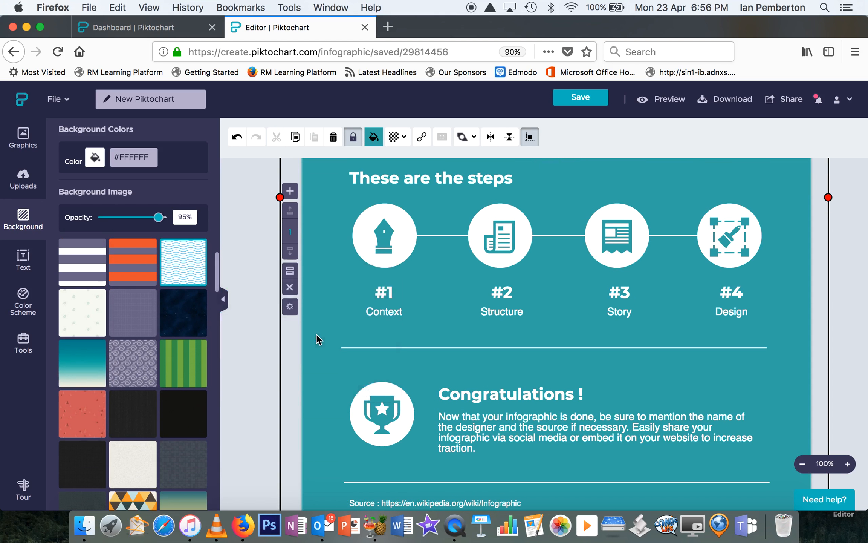
left_click(440, 335)
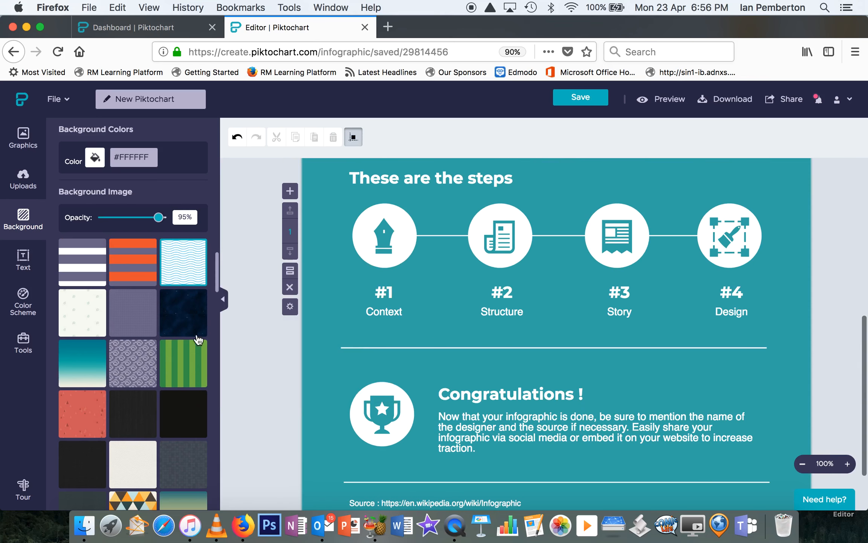
left_click(192, 354)
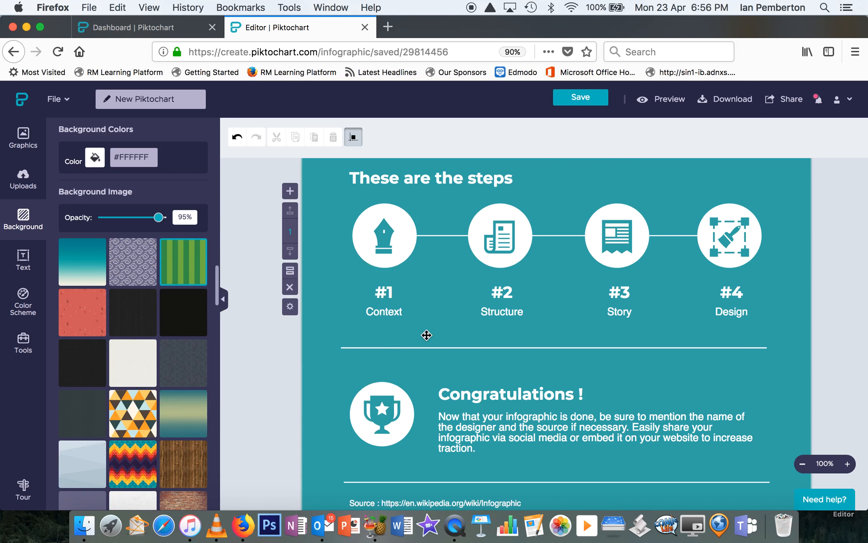
scroll(455, 343, "up", 8)
scroll(456, 343, "down", 7)
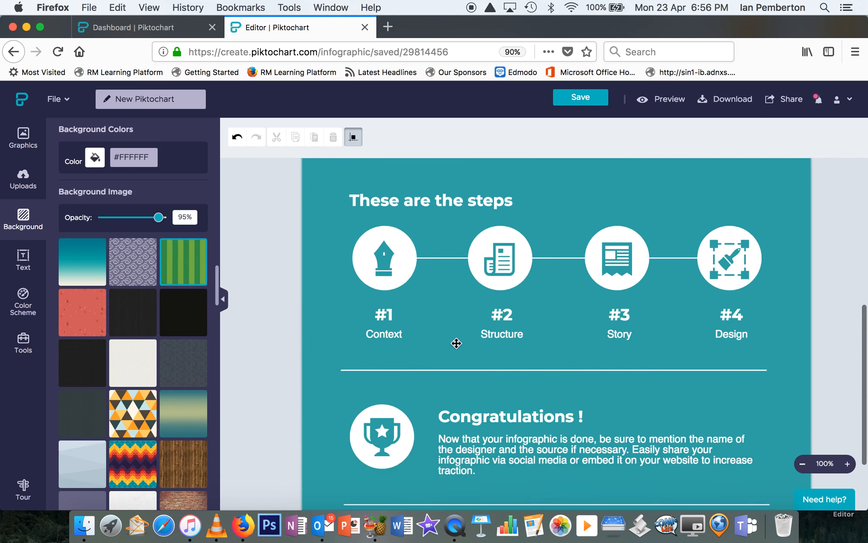
scroll(456, 343, "down", 3)
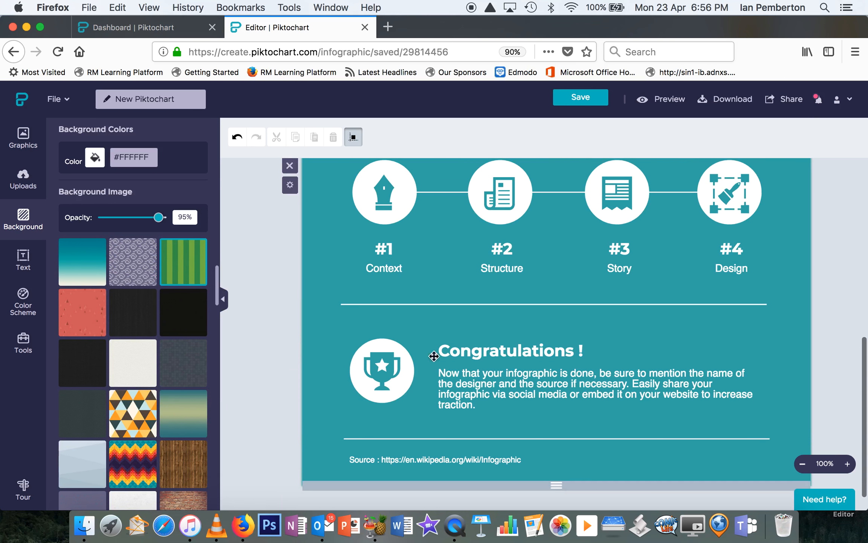
Select the teal backdrop and try the multicoloured triangle pattern as the background image.
left_click(315, 367)
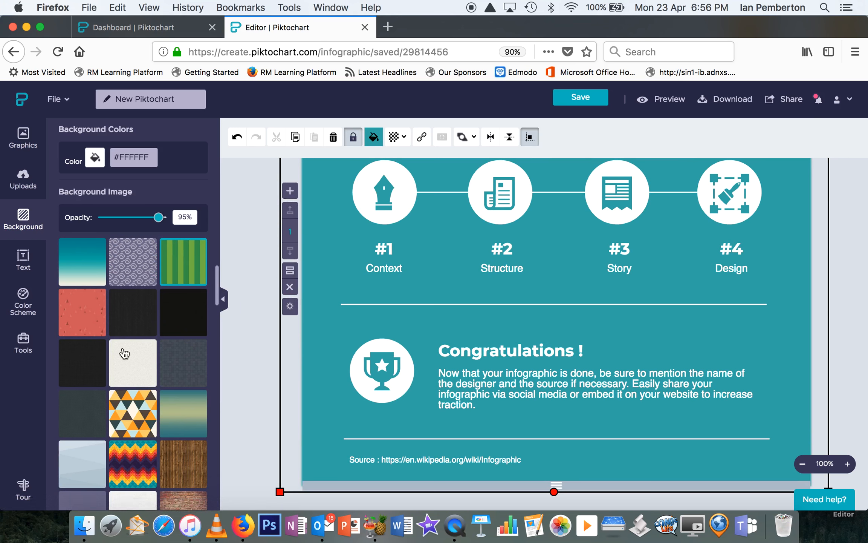
left_click(133, 407)
scroll(132, 399, "down", 4)
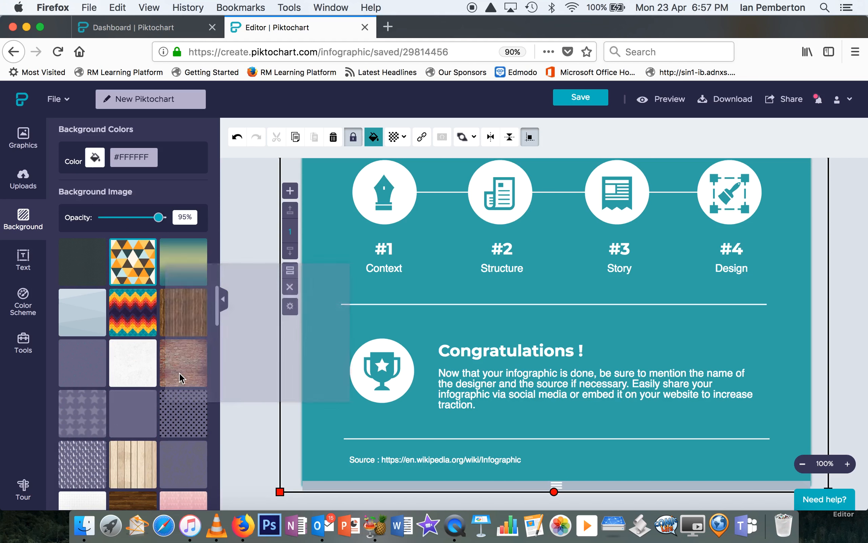
Set the red brick wall texture as the infographic block's background image.
mouse_move(200, 373)
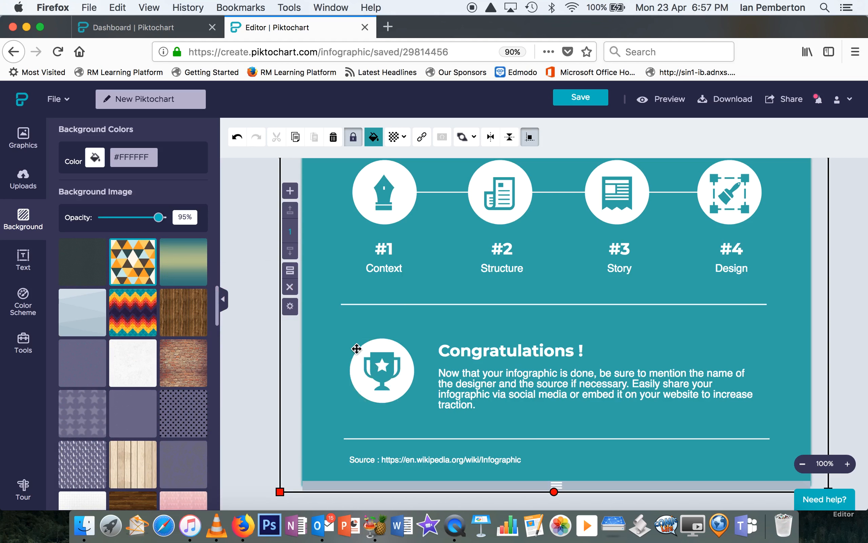
left_click(346, 361)
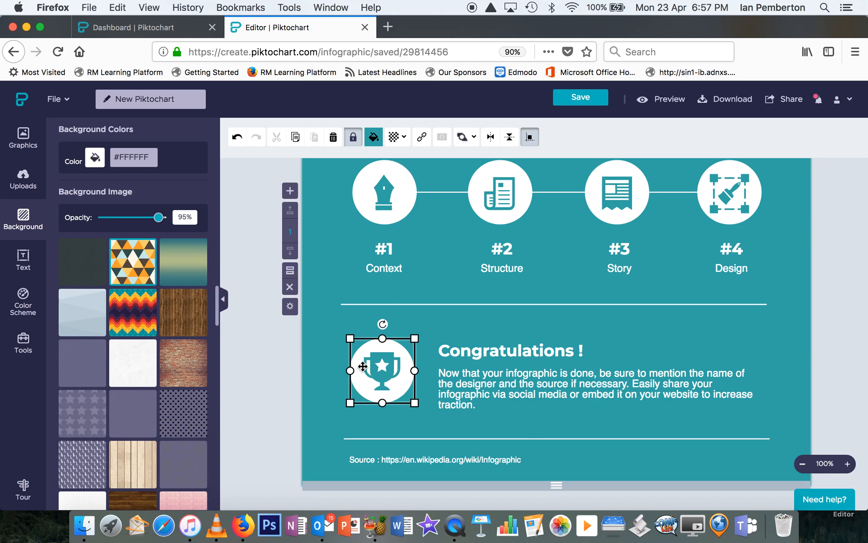
left_click(176, 358)
scroll(174, 358, "down", 3)
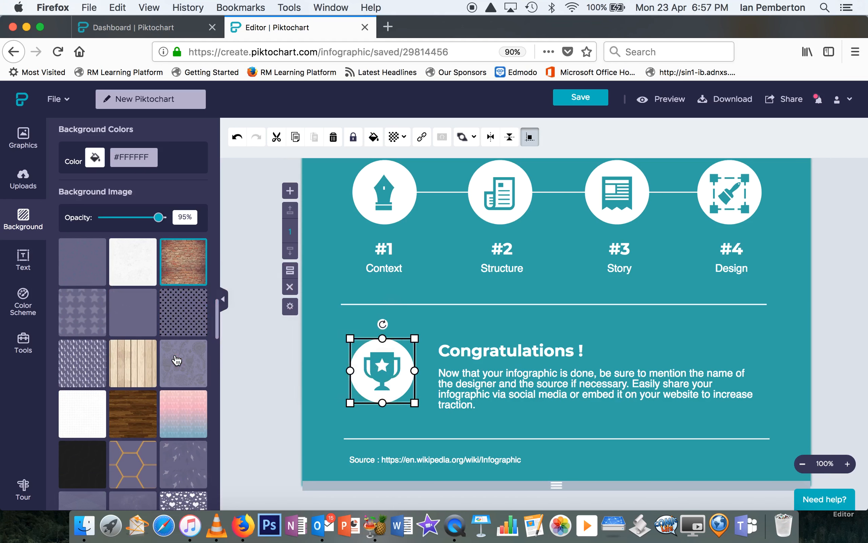
Deselect the trophy graphic, undo the last change and show the uploaded images.
left_click(262, 425)
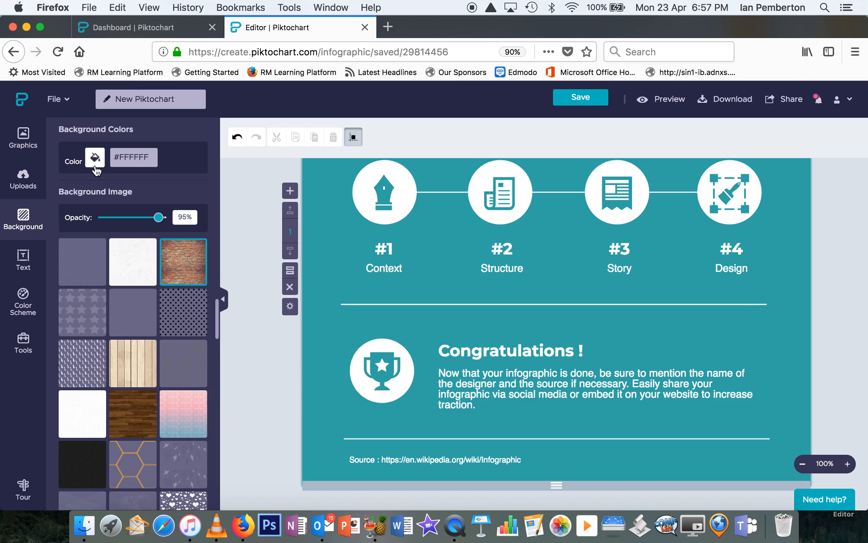
left_click(237, 137)
left_click(23, 180)
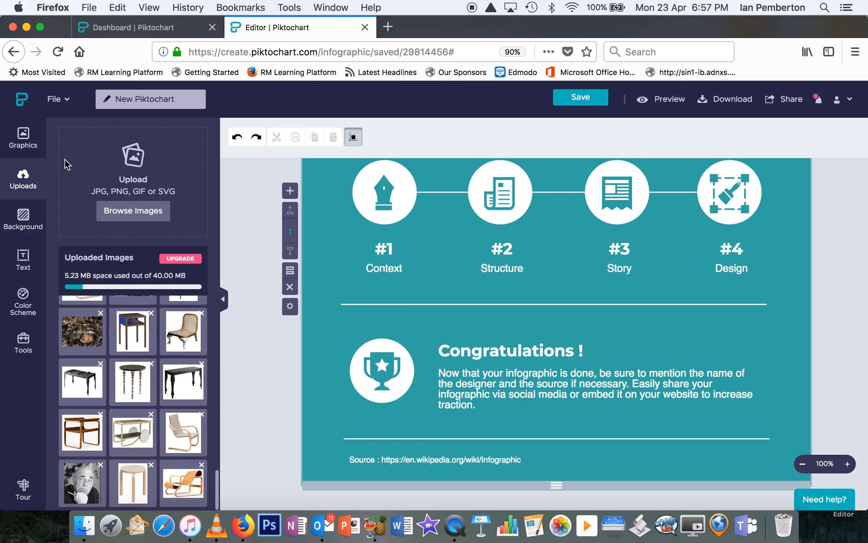
Try the Allerta Stencil font on the "Easy Tips to" line and replace its text with "Alvar Aalto".
scroll(254, 358, "up", 10)
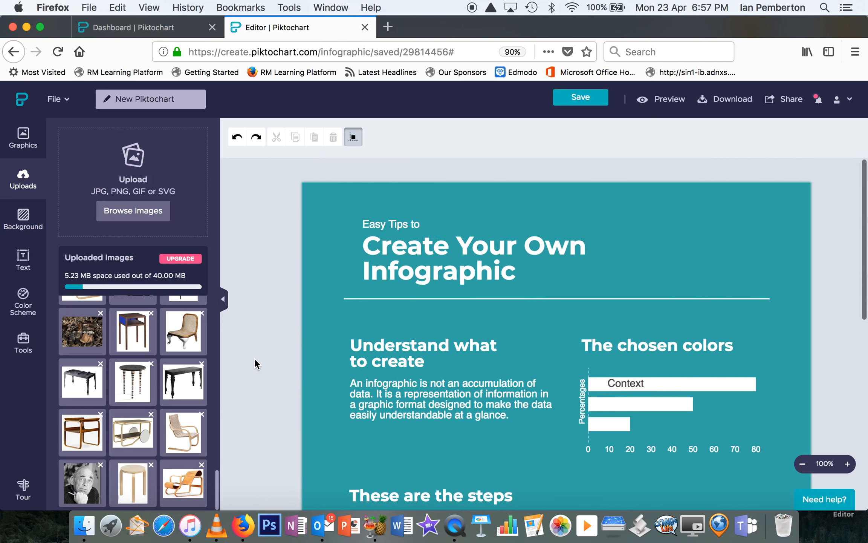
left_click(392, 252)
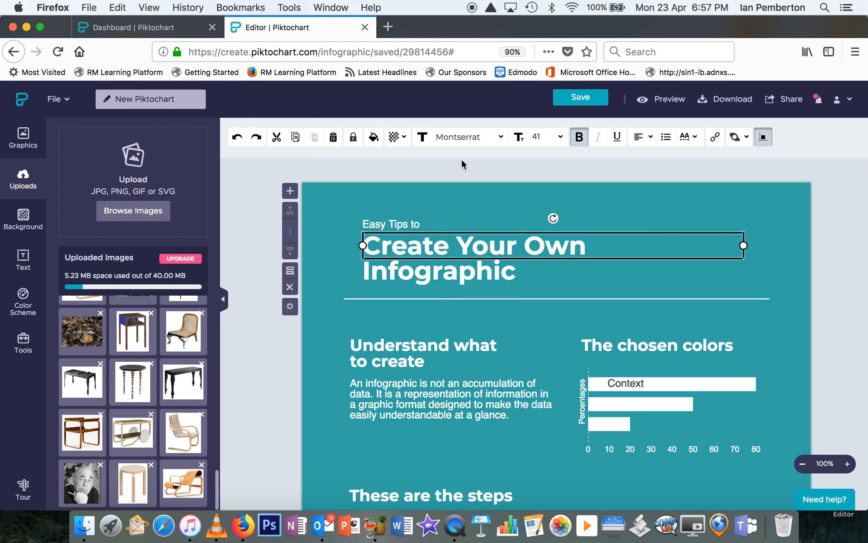
left_click(398, 224)
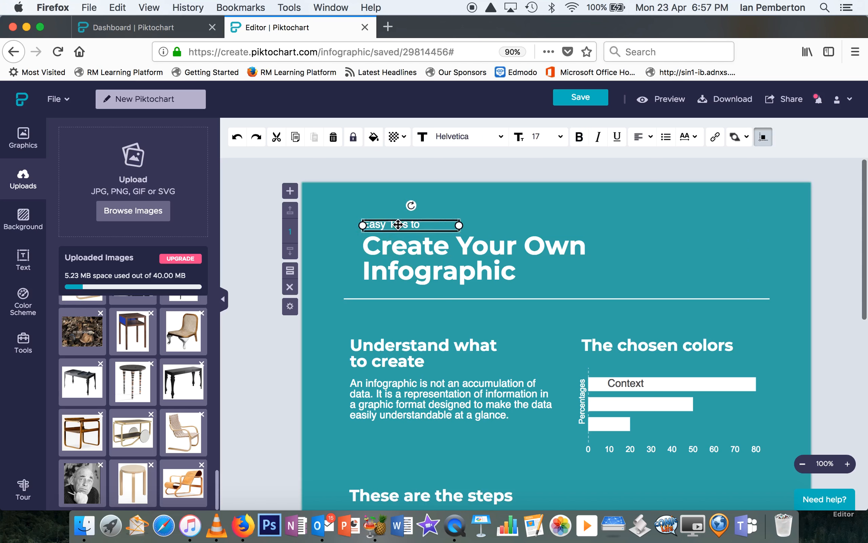
left_click(423, 227)
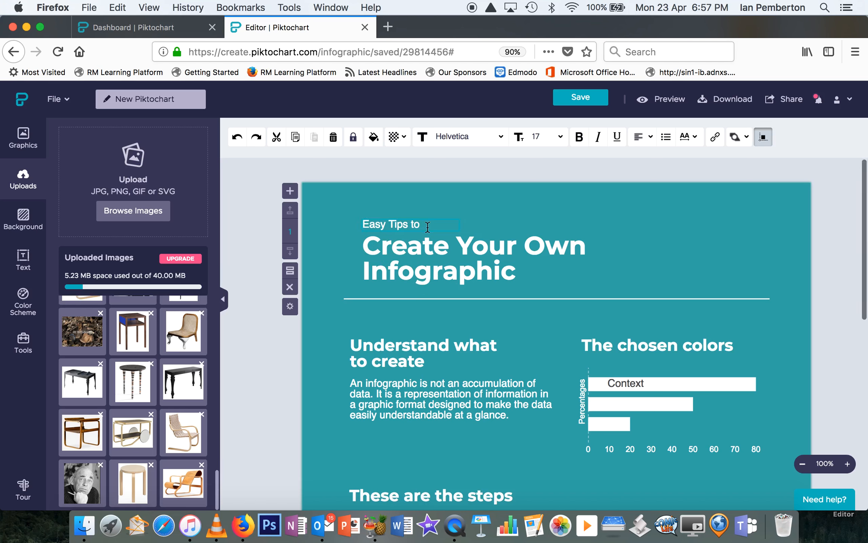
left_click_drag(427, 226, 375, 226)
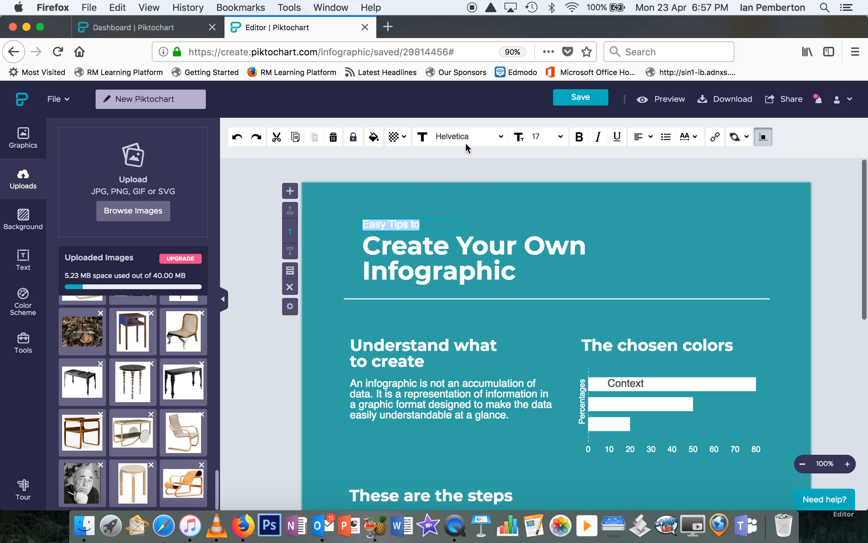
left_click(500, 137)
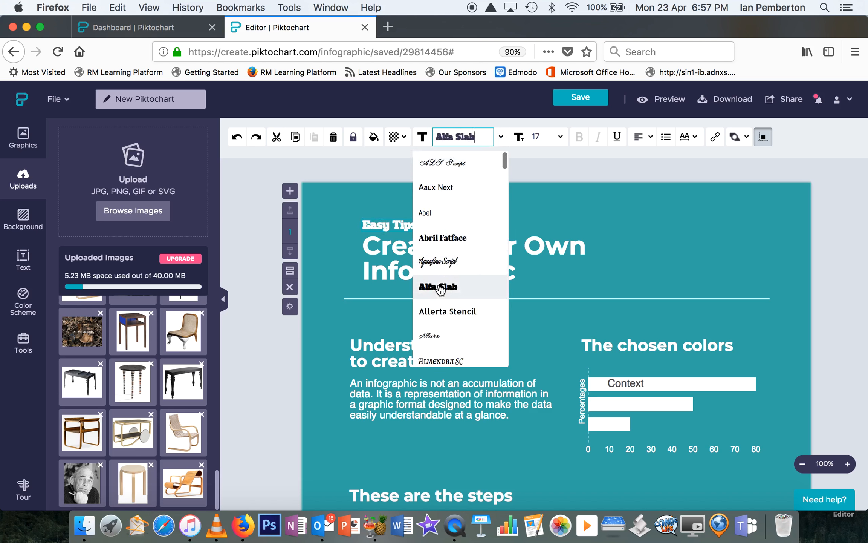
left_click(445, 312)
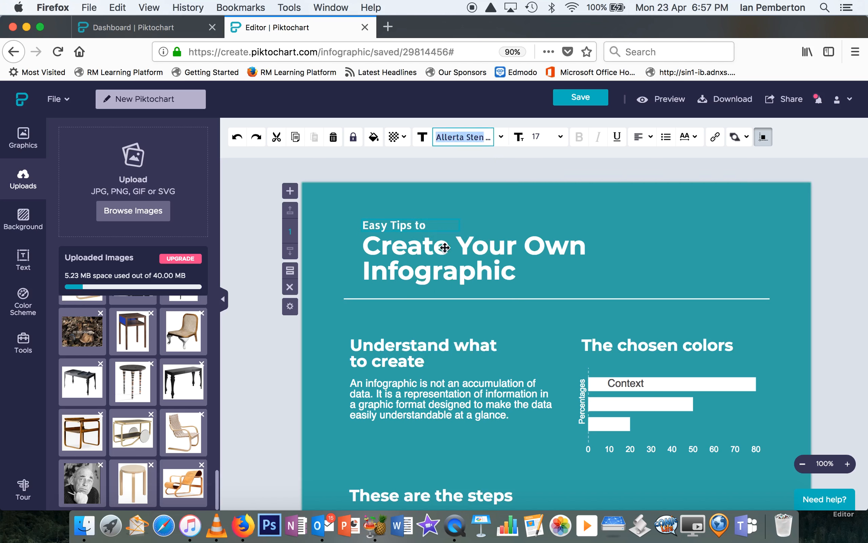
left_click_drag(433, 224, 360, 226)
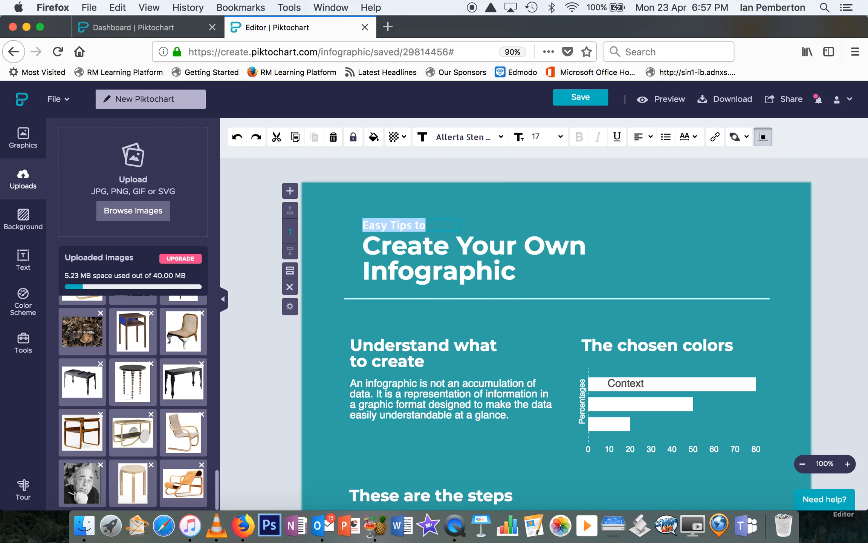
type("Alvar Aalto")
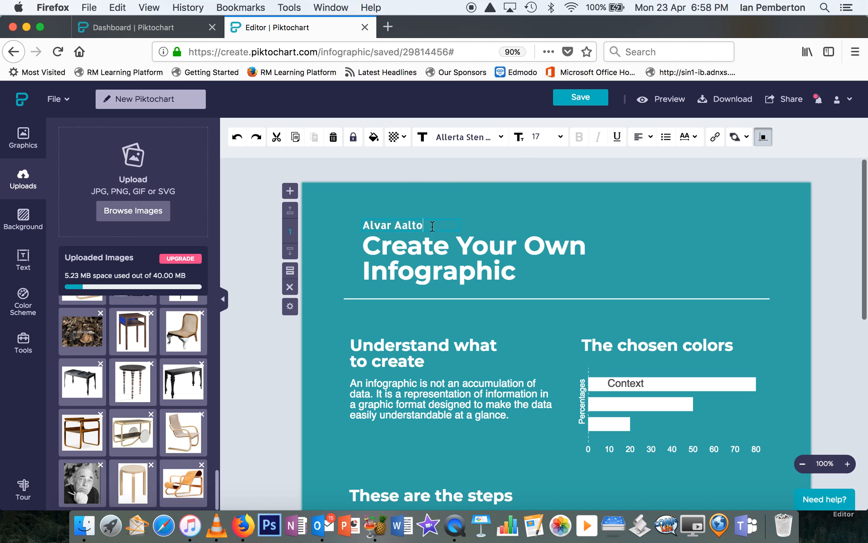
Try larger font sizes up to 29 on the "Alvar Aalto" line, then leave the size list and undo.
left_click_drag(432, 226, 361, 230)
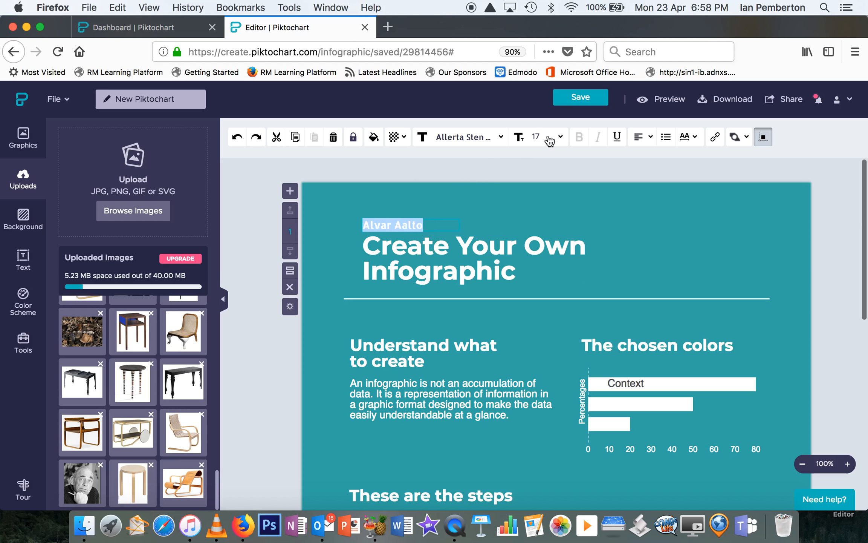
left_click(560, 137)
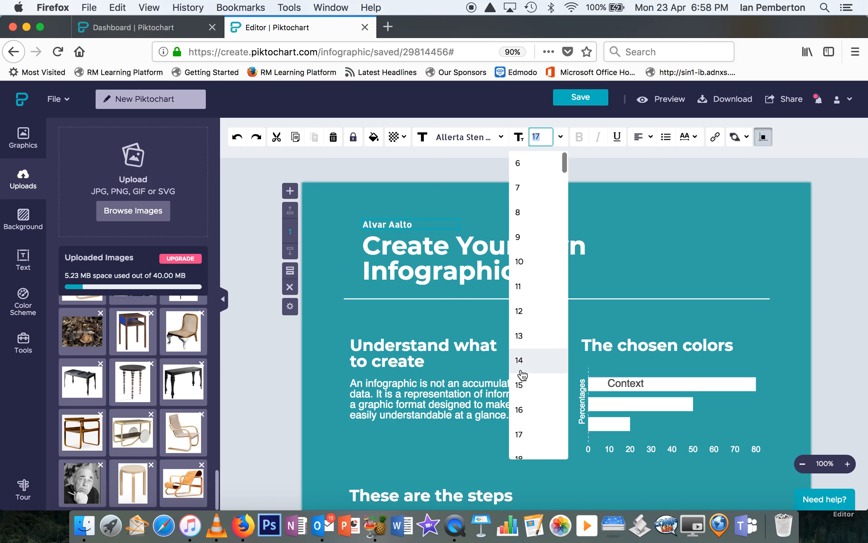
scroll(535, 438, "down", 3)
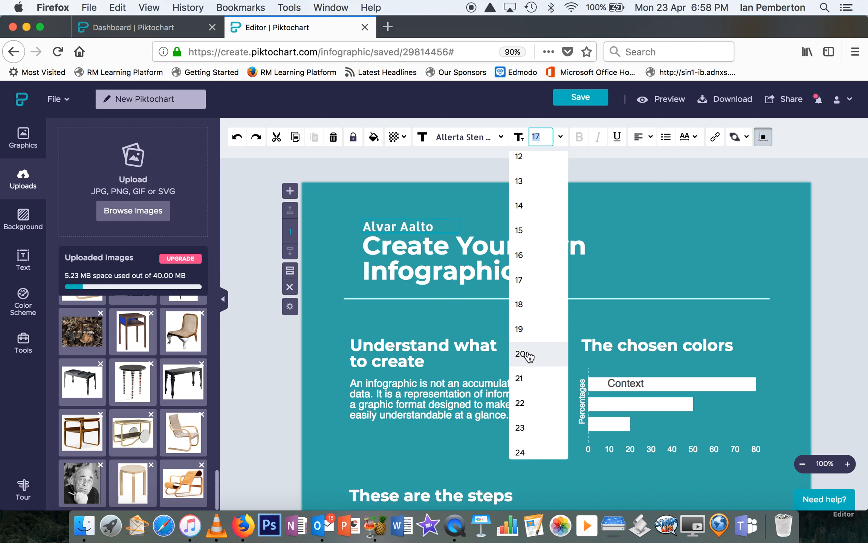
scroll(528, 406, "down", 4)
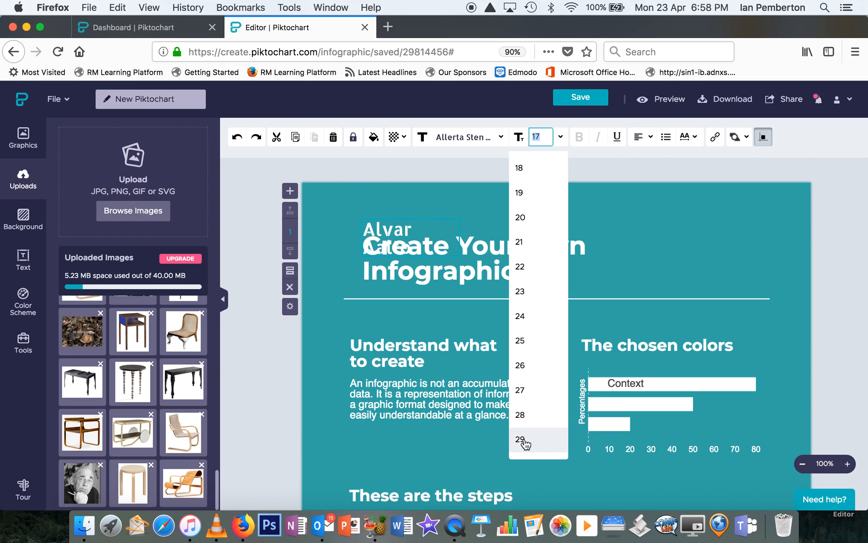
left_click(621, 250)
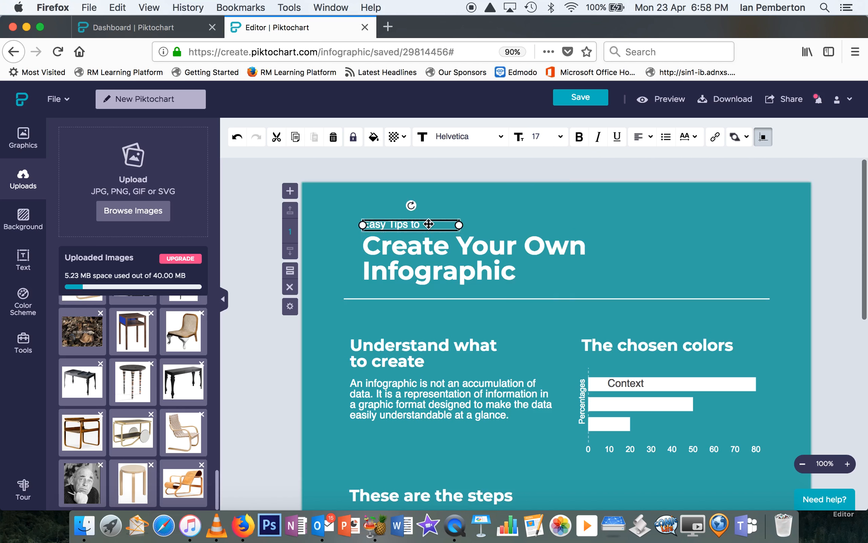
left_click(236, 137)
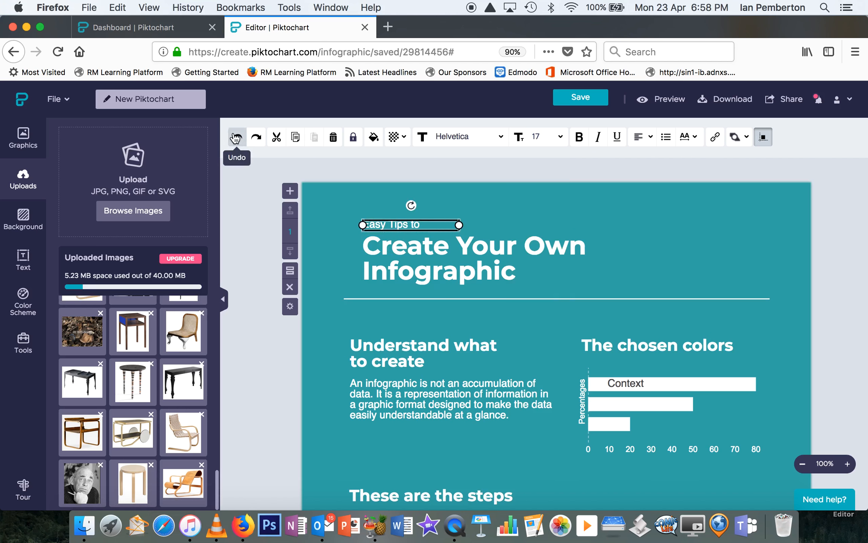
Replace the "Easy Tips to" text above the main title with "Alvar Aalto".
double_click(424, 223)
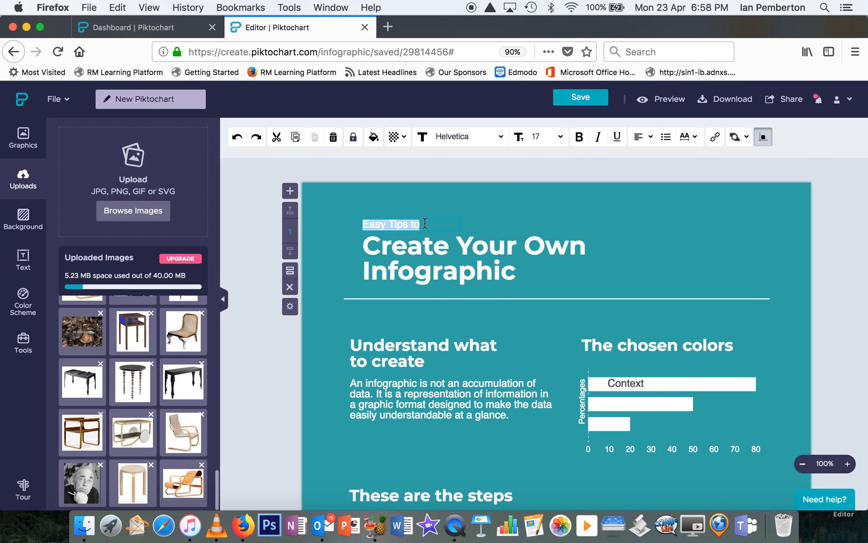
type("Alvar Aalto")
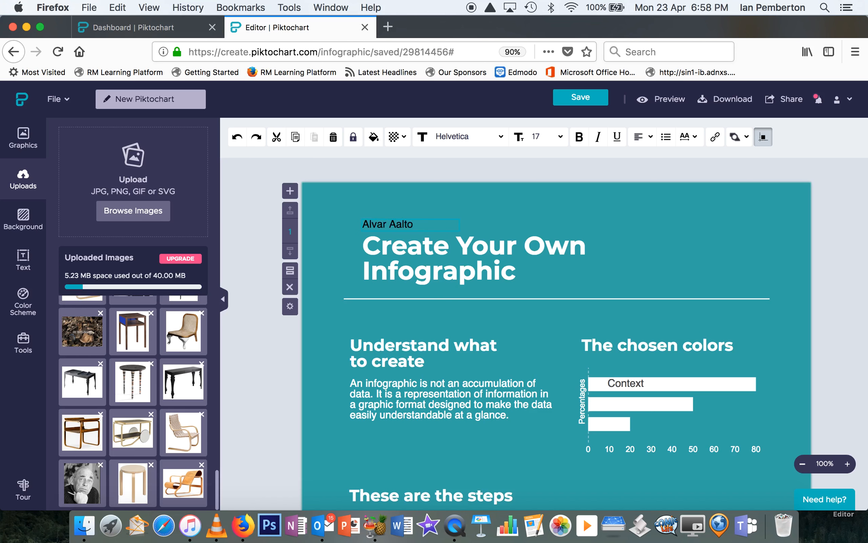
key("Escape")
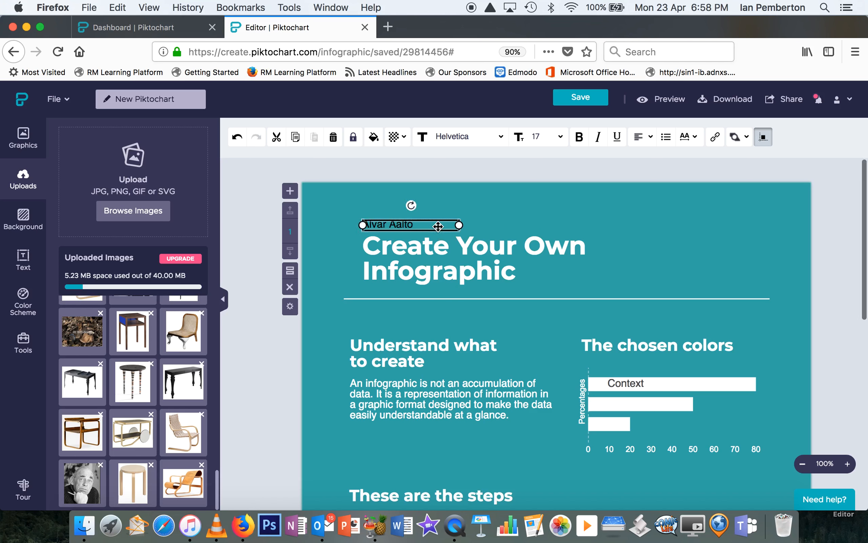
Set the colour of the "Alvar Aalto" text to white, #FFFFFF.
double_click(414, 226)
left_click_drag(414, 225, 360, 225)
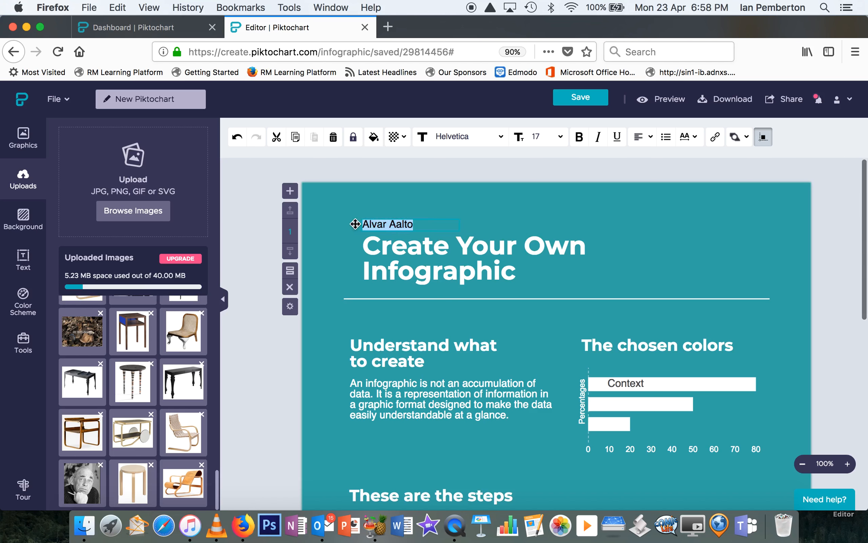
left_click(374, 138)
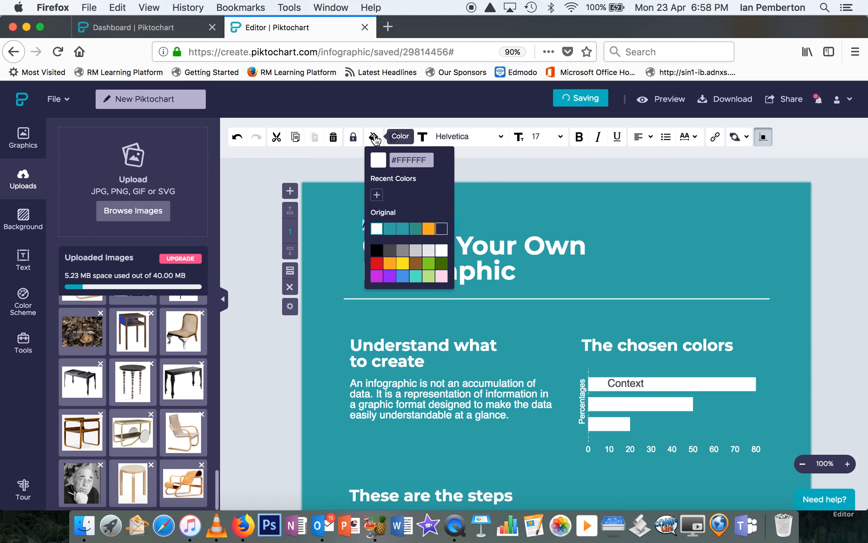
left_click(377, 230)
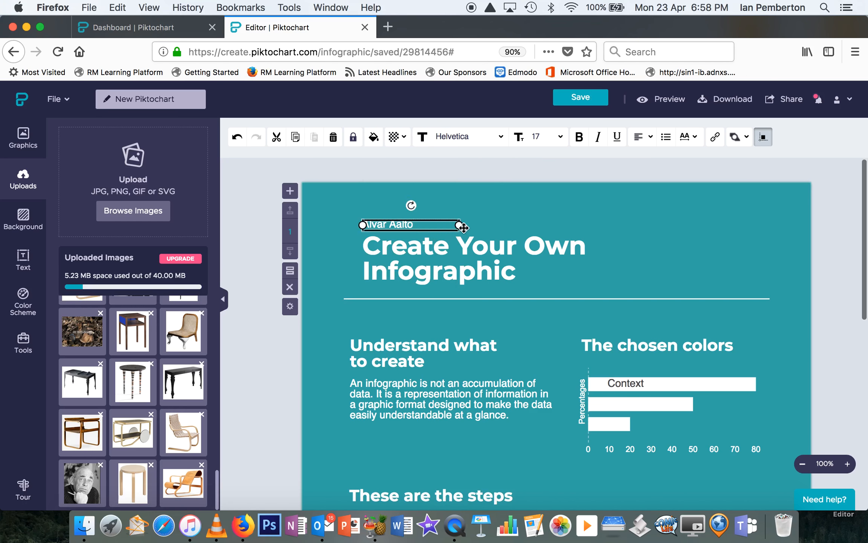
left_click(490, 222)
Replace the "Create Your Own Infographic" title with "Hugo Alvar Aalto was born in 1898 in Finland".
left_click(445, 277)
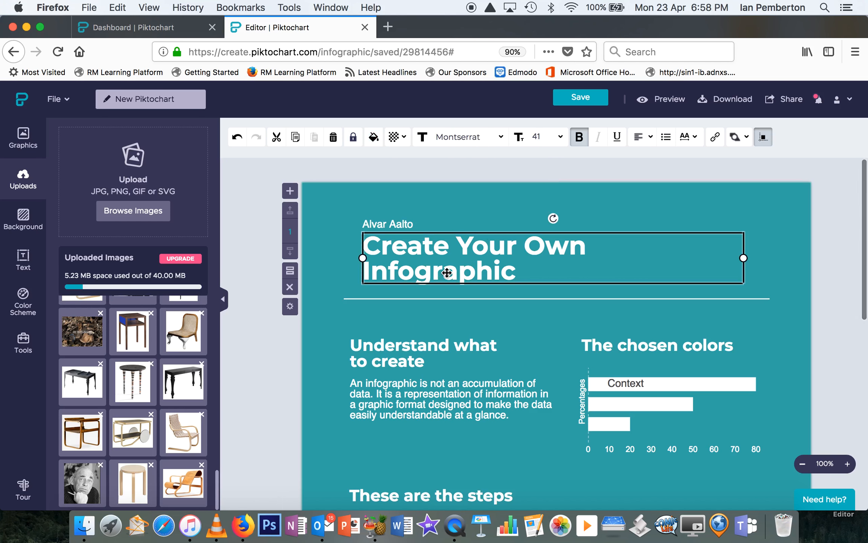
left_click(473, 270)
left_click_drag(516, 270, 346, 240)
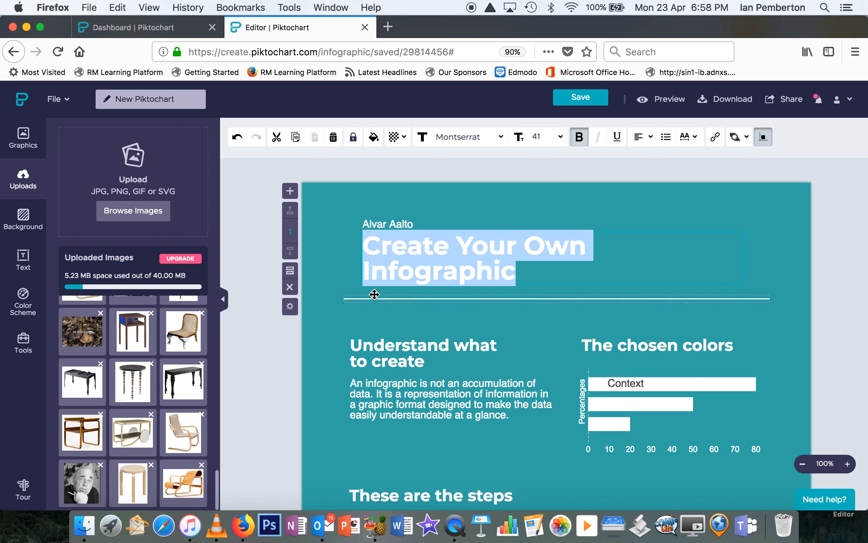
type("H")
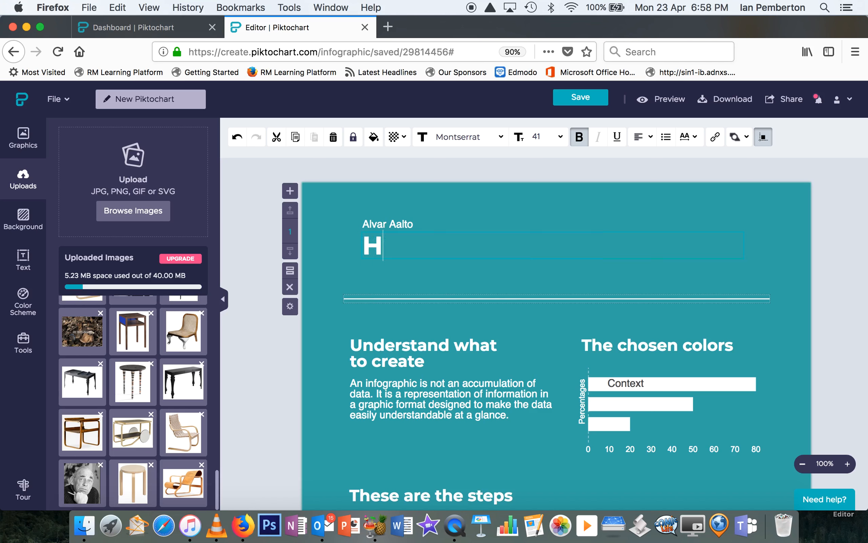
type("ugo A")
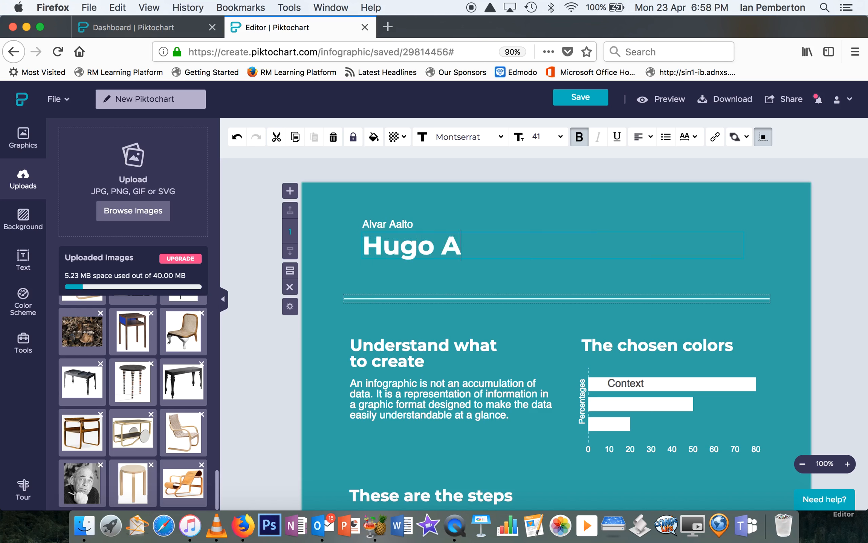
type("lvar ")
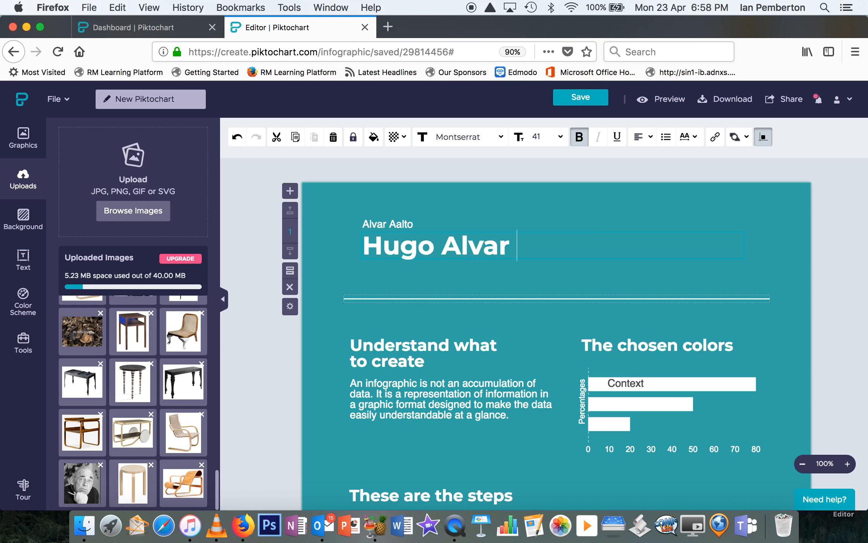
type("Aalto ")
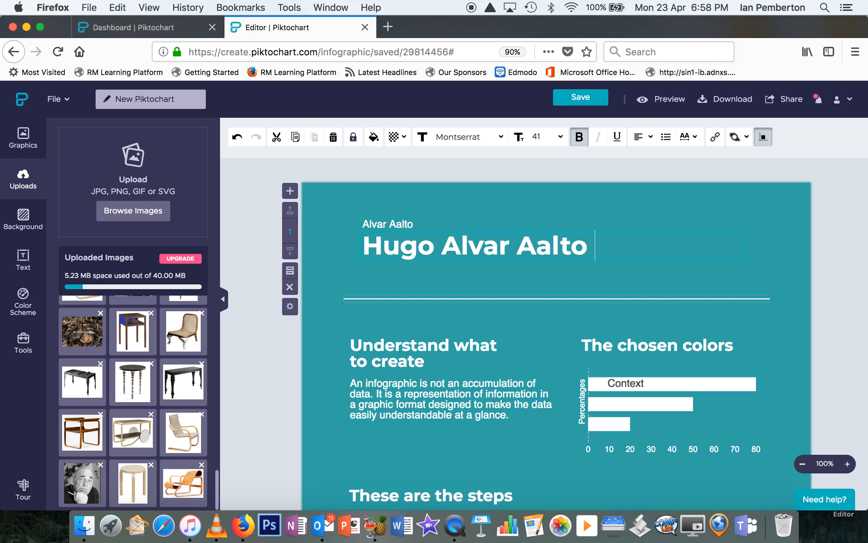
type("was")
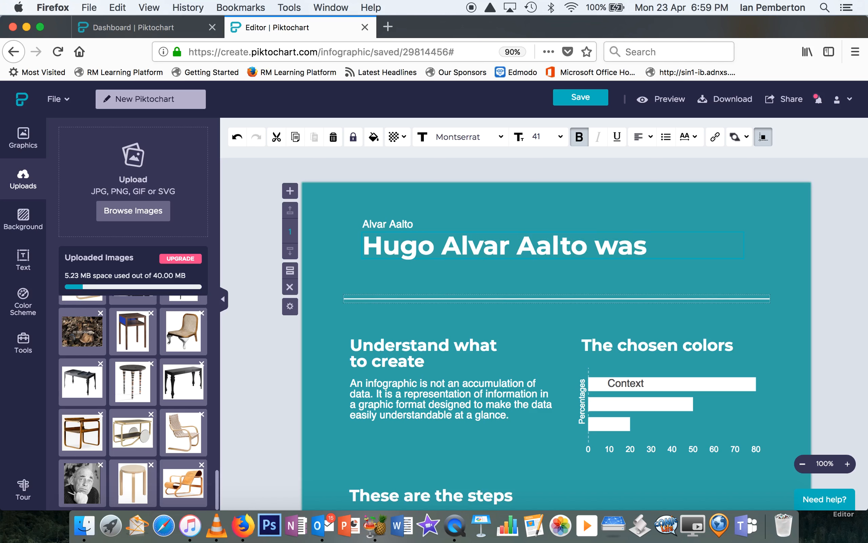
type(" born in")
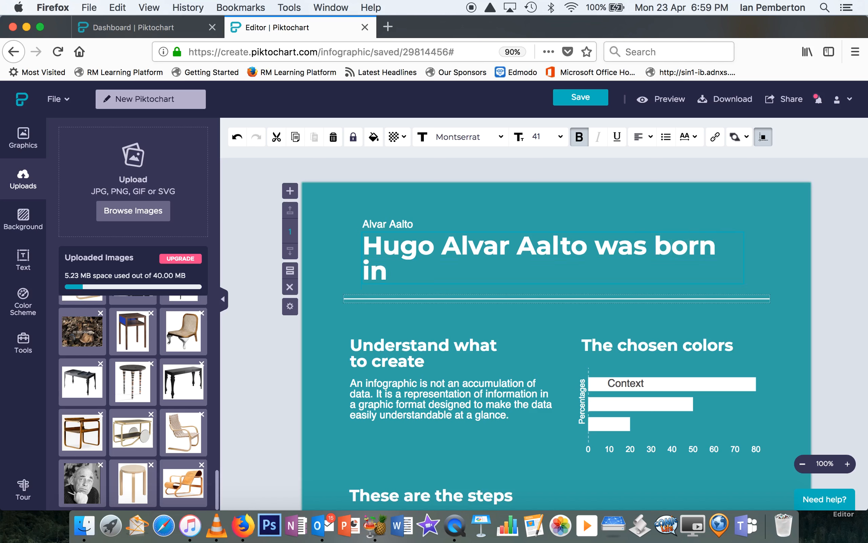
type(" 1898")
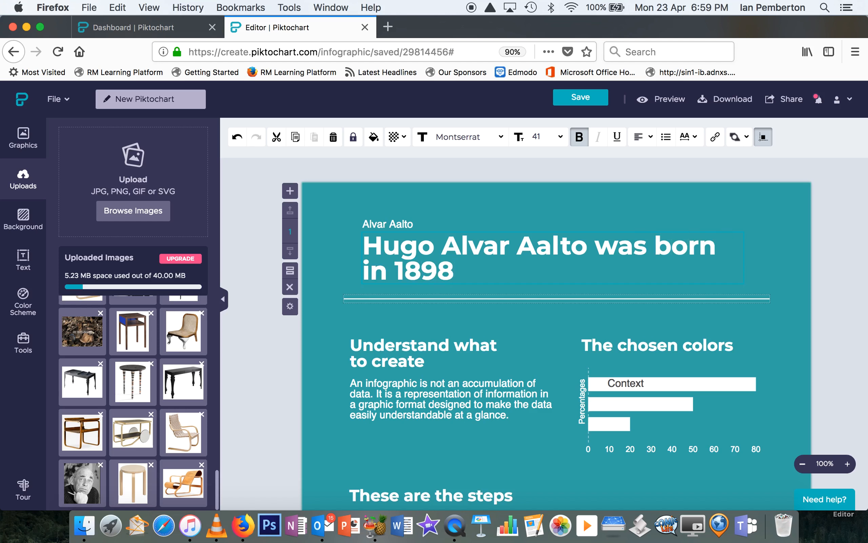
type(" in Finland")
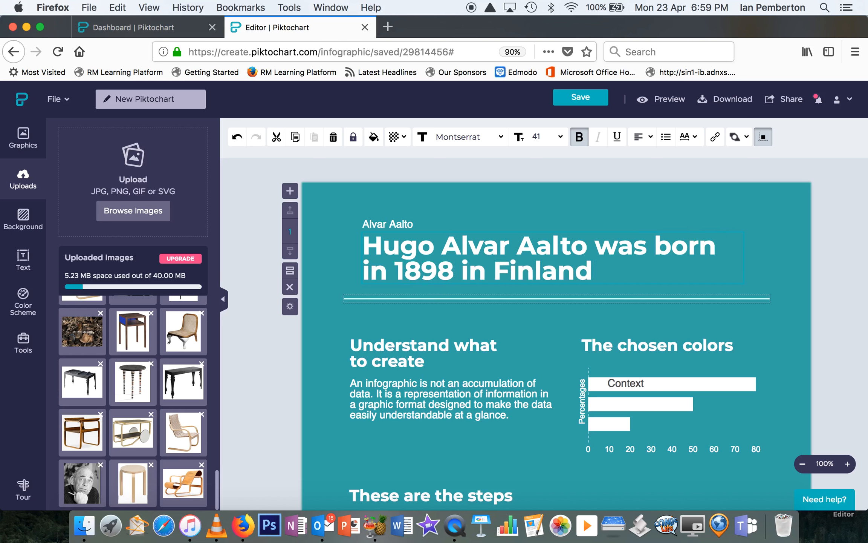
Set the font size of the "Hugo Alvar Aalto was born in 1898 in Finland" text to 18.
left_click_drag(599, 270, 366, 249)
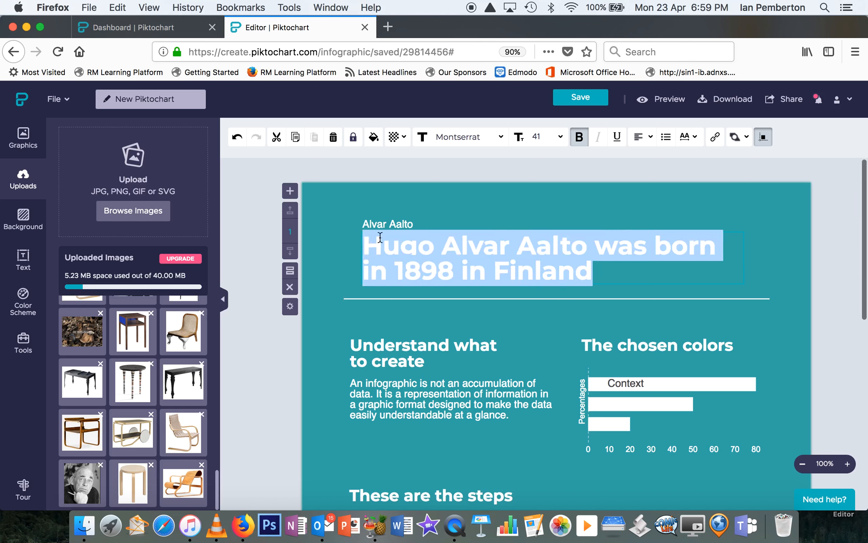
left_click(561, 137)
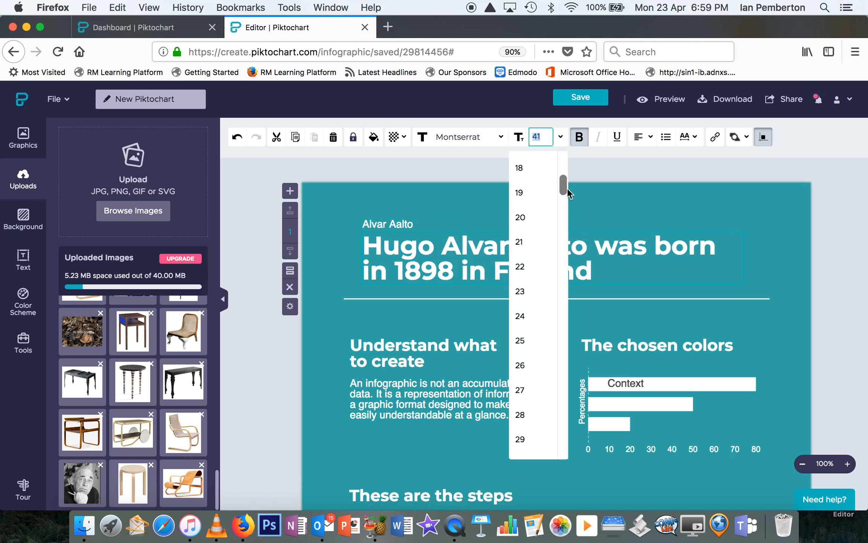
left_click(525, 167)
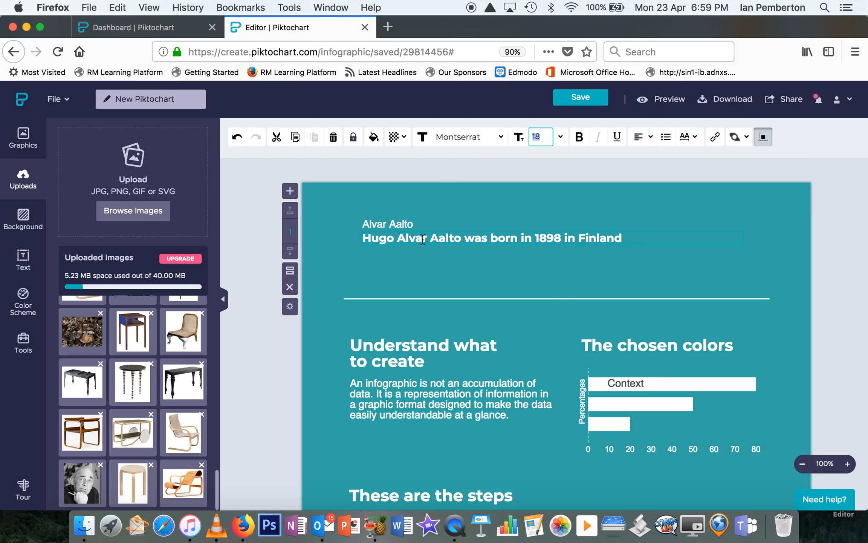
Change the font of the "Alvar Aalto" line to Allerta Stencil.
left_click(411, 225)
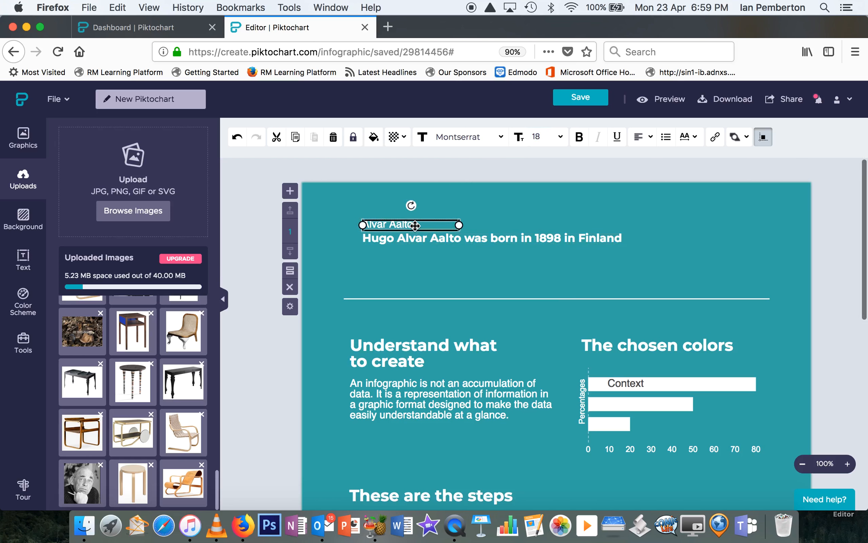
double_click(434, 226)
left_click(434, 225)
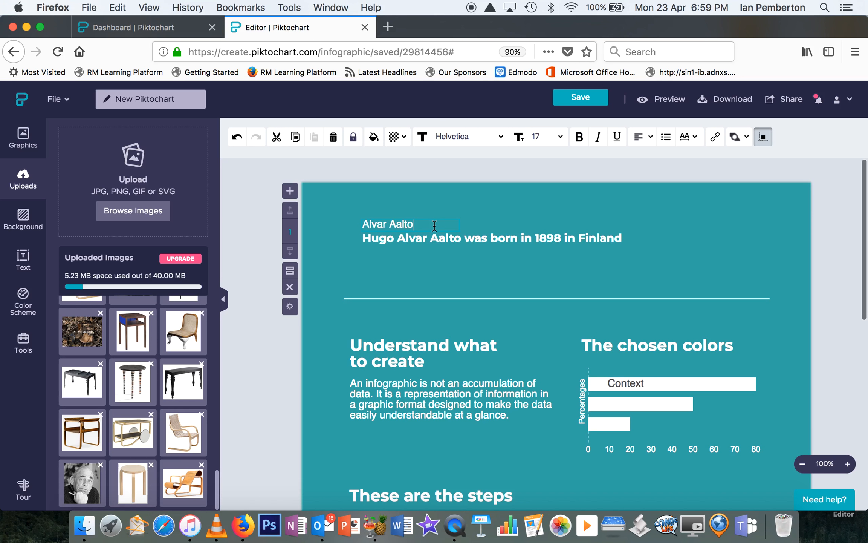
left_click_drag(435, 225, 351, 224)
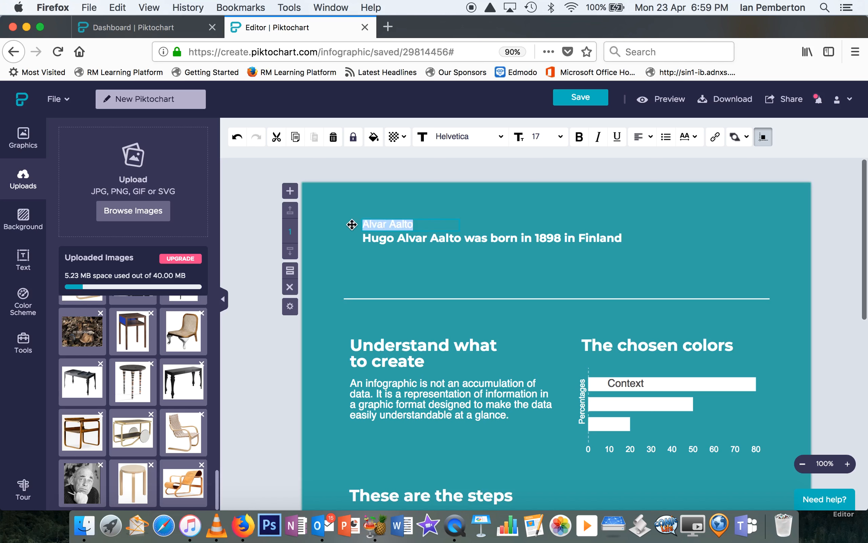
left_click(500, 136)
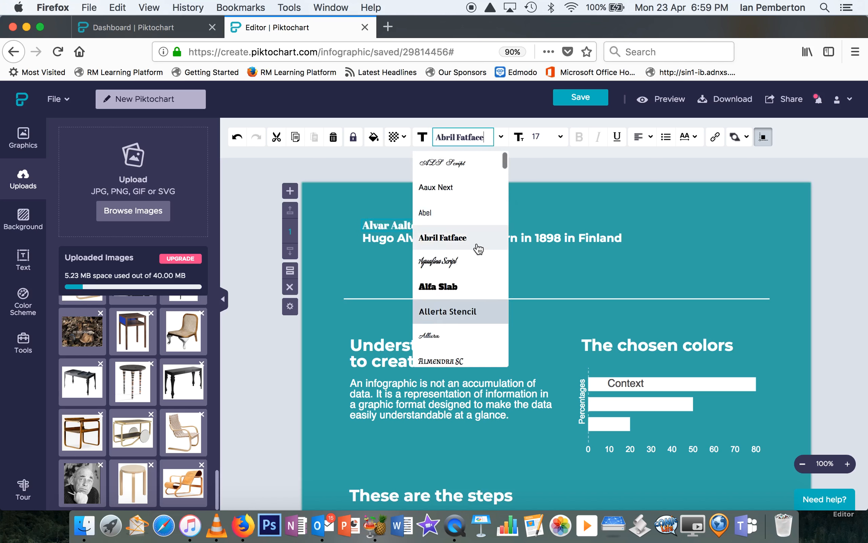
left_click(461, 320)
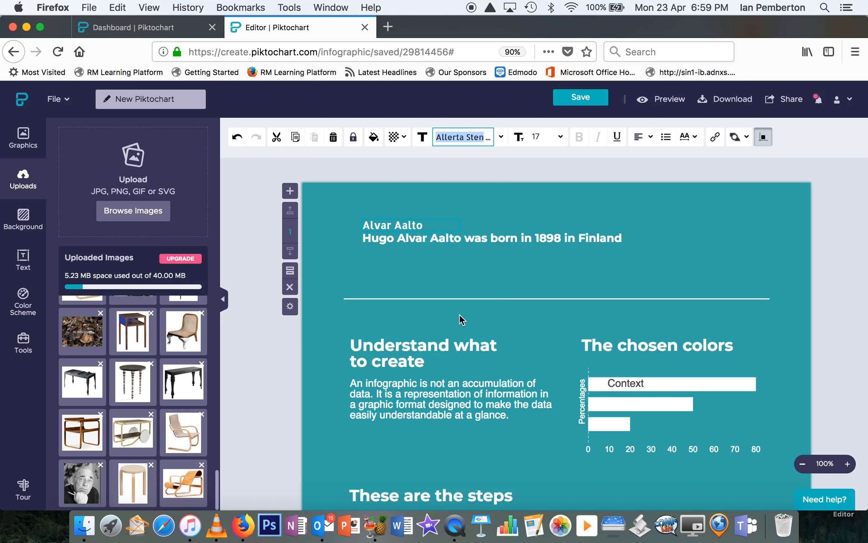
Set the font size of the "Alvar Aalto" line to 32.
left_click(559, 139)
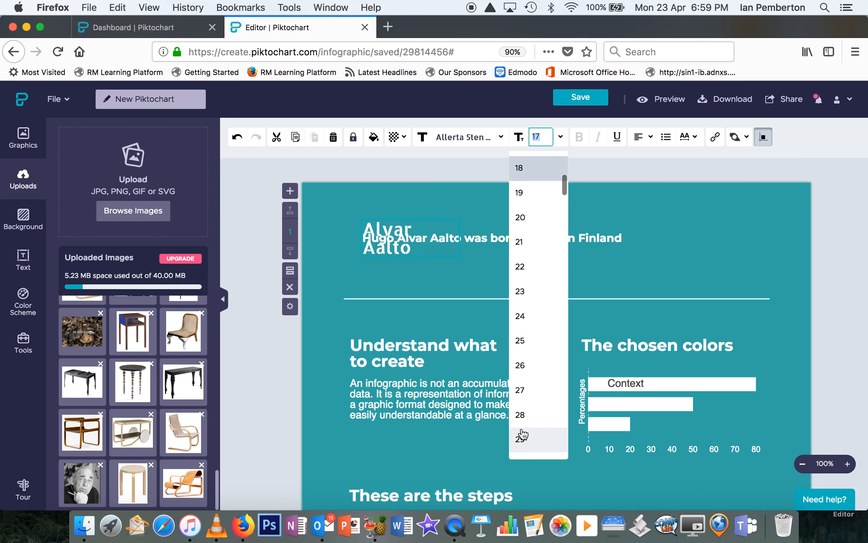
scroll(522, 435, "down", 3)
left_click(522, 418)
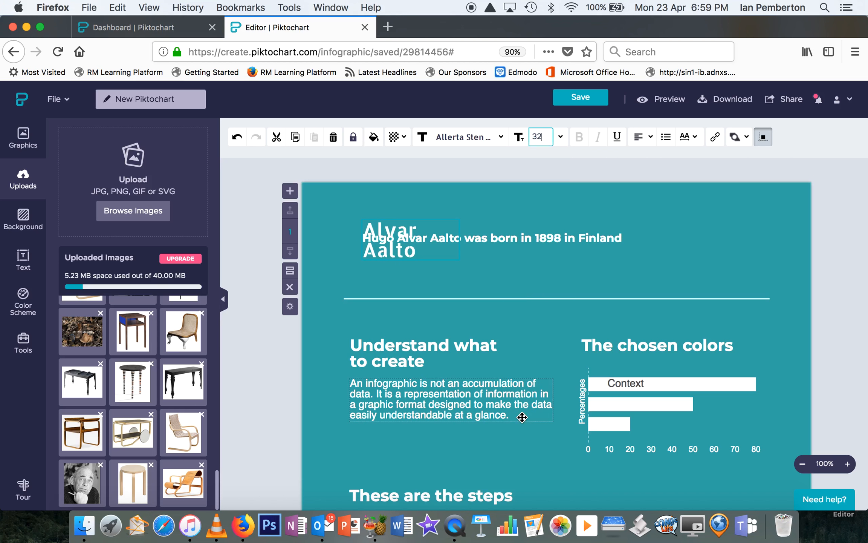
Widen the "Alvar Aalto" text box so the heading fits on one line.
left_click(422, 238)
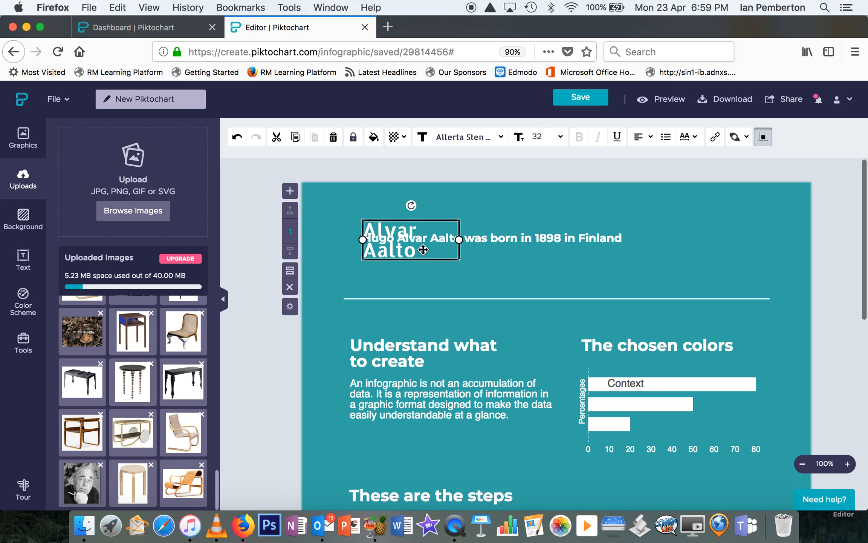
left_click_drag(460, 240, 539, 229)
left_click(600, 270)
Move the "Hugo Alvar Aalto was born in 1898 in Finland" text clear below the "Alvar Aalto" heading and align their left edges.
left_click(599, 241)
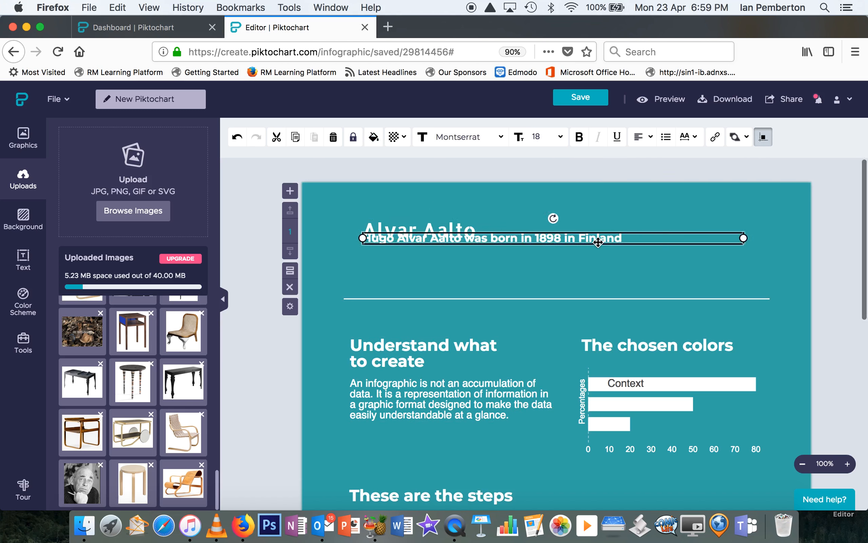
mouse_move(598, 244)
left_mouse_down()
mouse_move(596, 262)
mouse_move(593, 256)
left_mouse_up()
left_click(446, 238)
left_click_drag(441, 237, 442, 237)
left_click(490, 305)
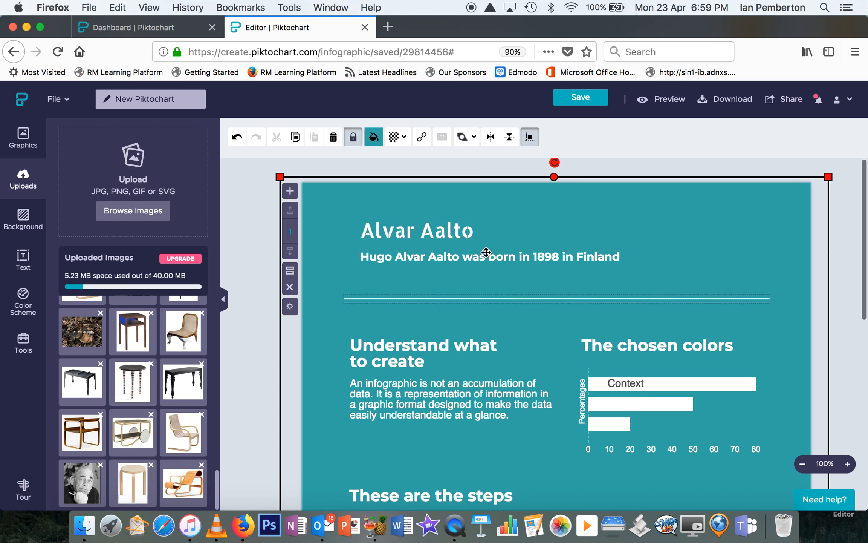
Change the font of the "Hugo Alvar Aalto was born in 1898 in Finland" text to Allerta Stencil.
left_click(458, 237)
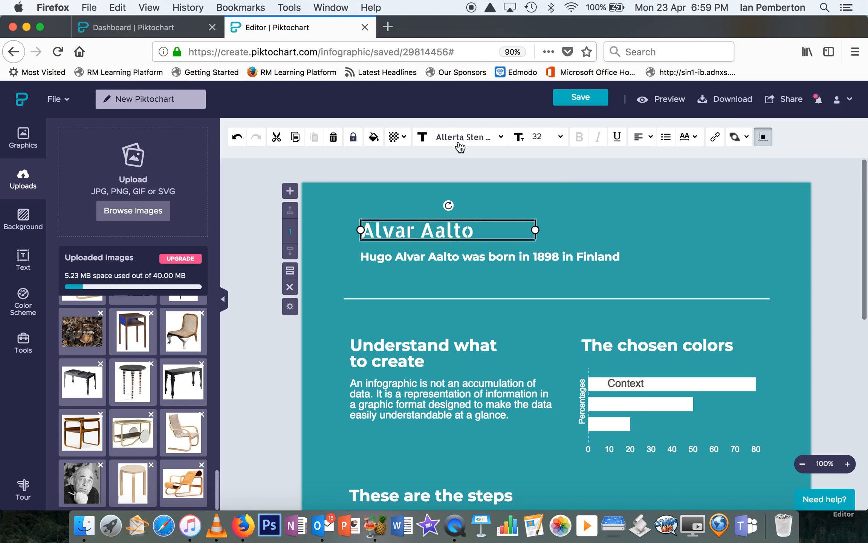
left_click(474, 259)
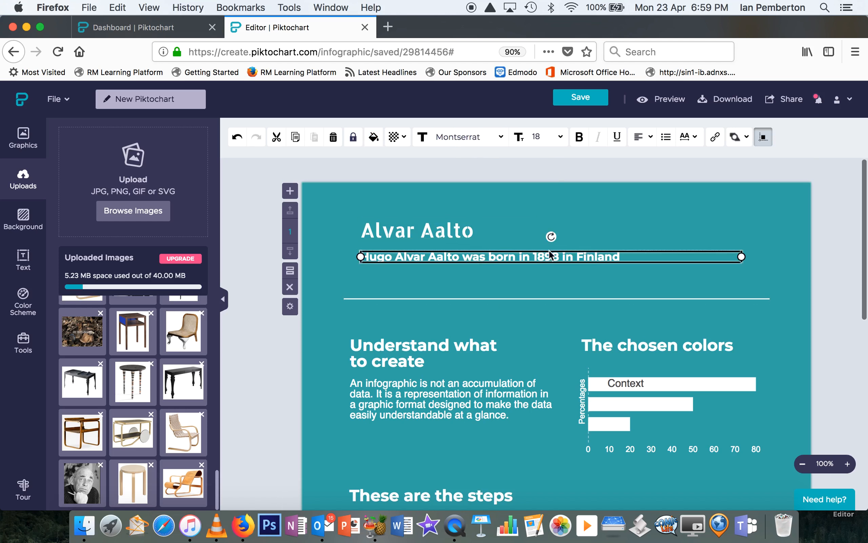
double_click(626, 256)
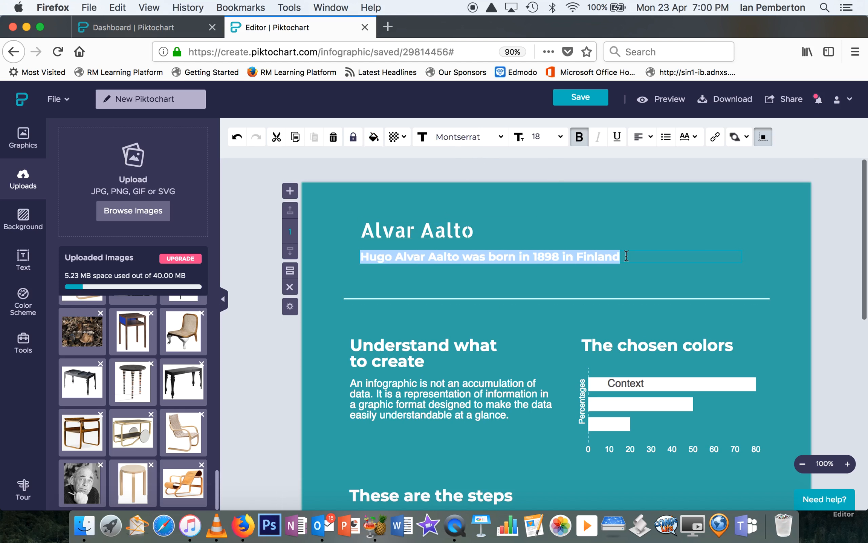
left_click(501, 137)
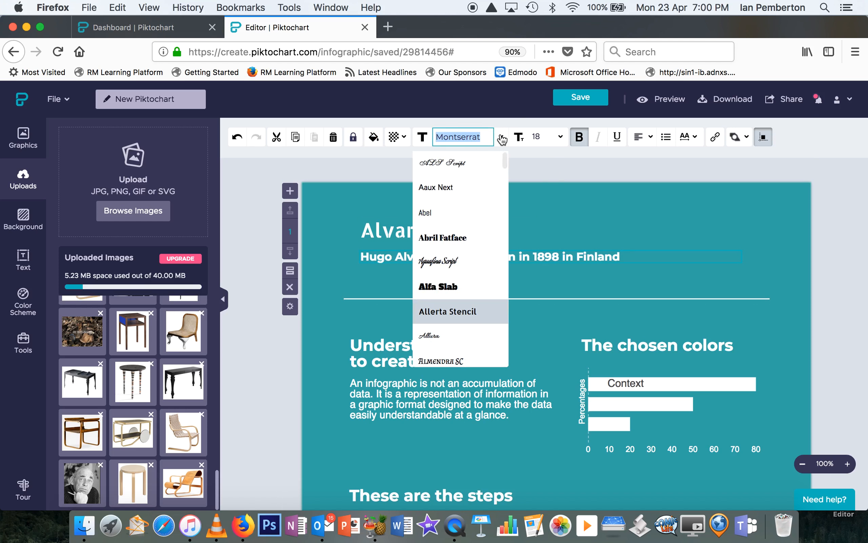
left_click(447, 304)
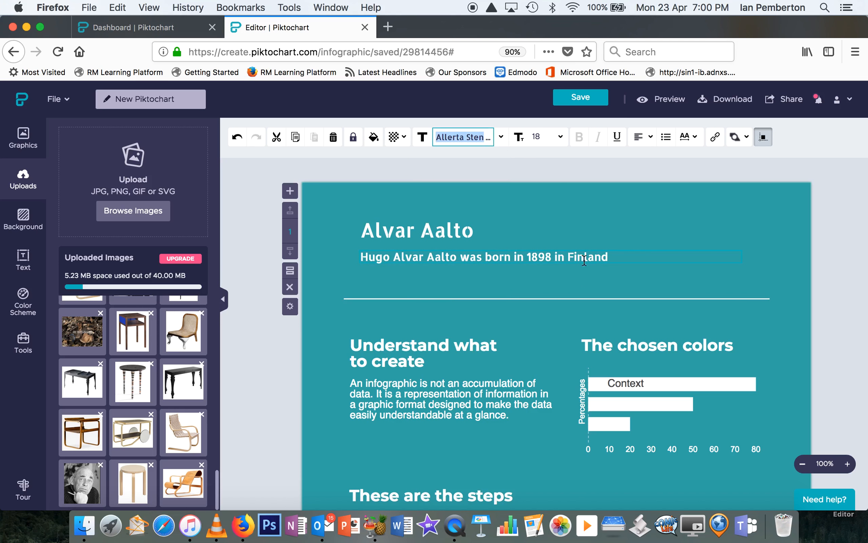
Underline the "Alvar Aalto" heading.
double_click(619, 256)
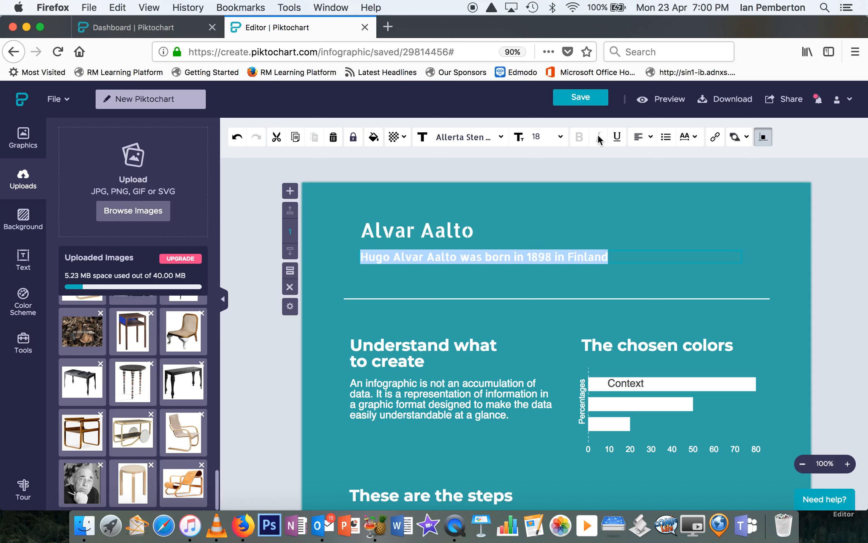
left_click(437, 235)
left_click(447, 236)
left_click_drag(493, 232, 358, 229)
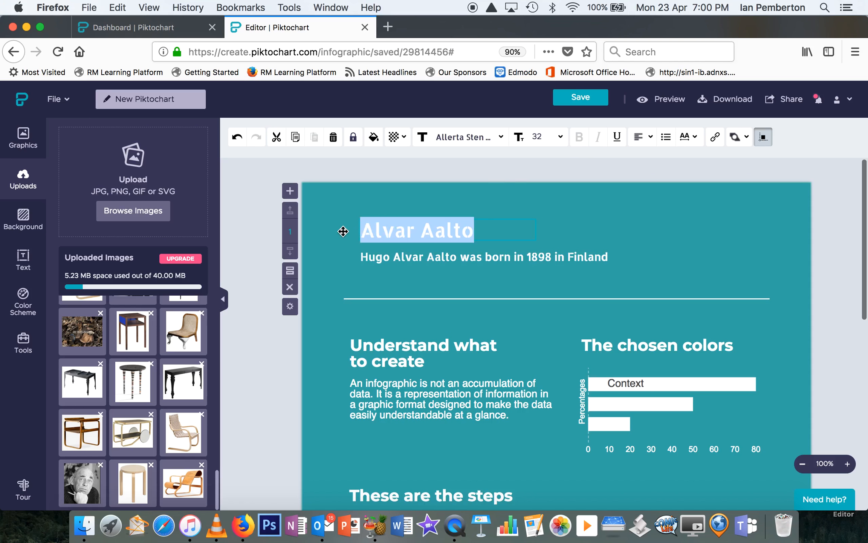
left_click(617, 136)
left_click(657, 224)
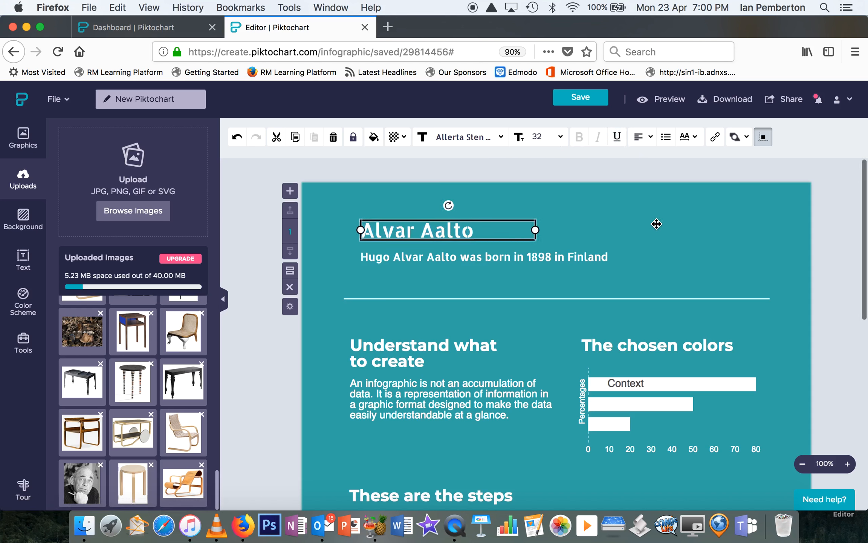
left_click(520, 293)
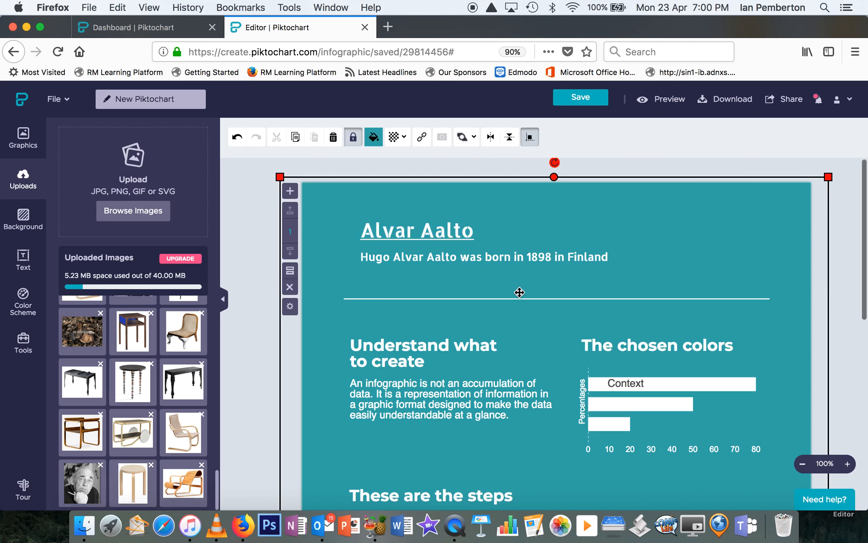
Remove the underline from the "Alvar Aalto" heading.
left_click(461, 228)
left_click_drag(487, 238, 356, 235)
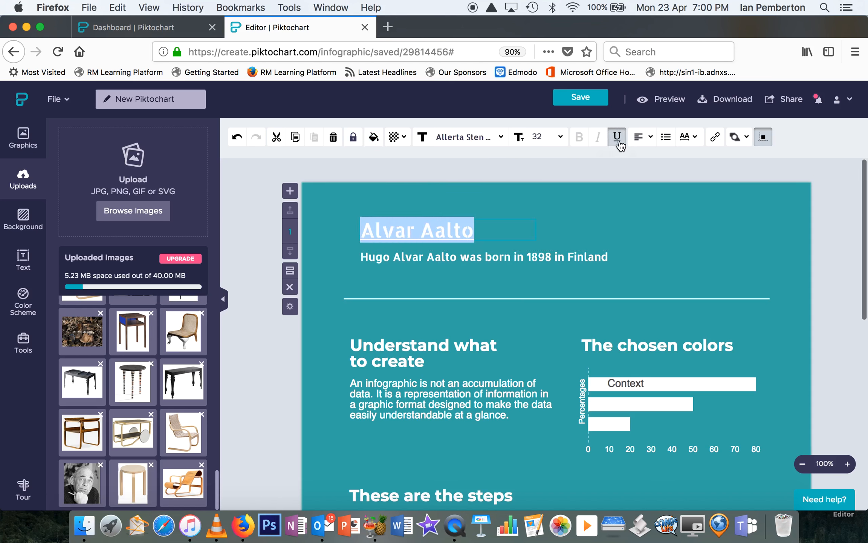
left_click(522, 284)
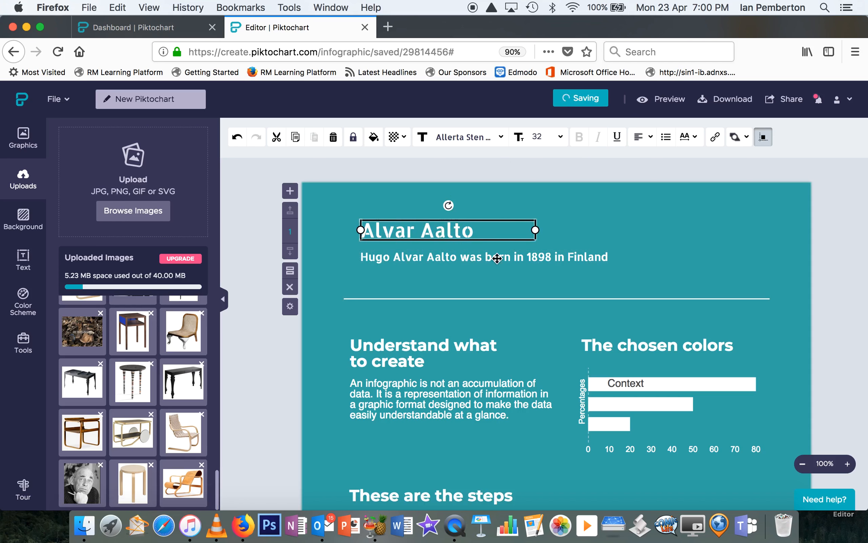
left_click(499, 283)
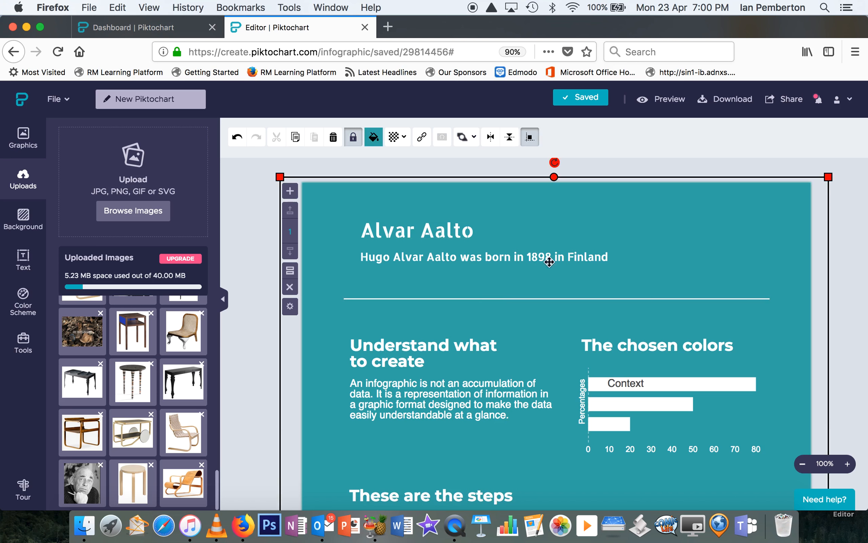
Add an empty line after the "Hugo Alvar Aalto was born in 1898 in Finland" sentence in its text box.
left_click(594, 253)
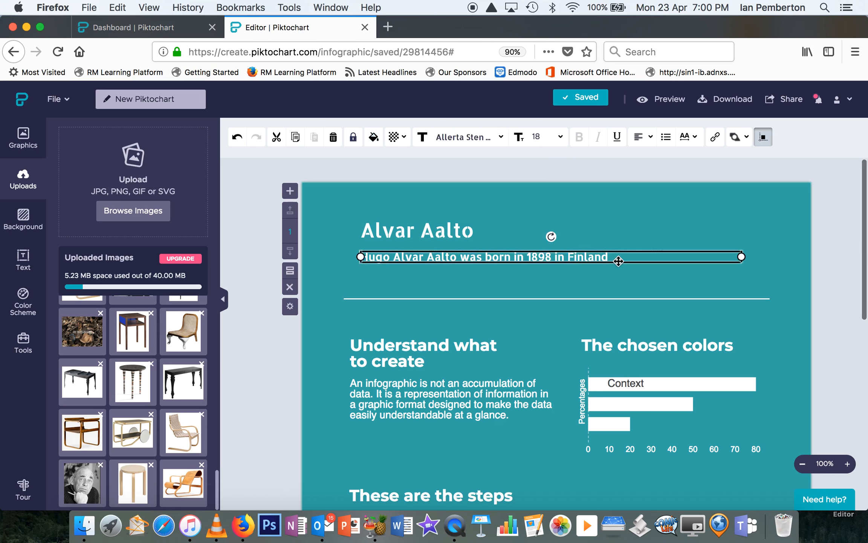
double_click(616, 257)
left_click(615, 257)
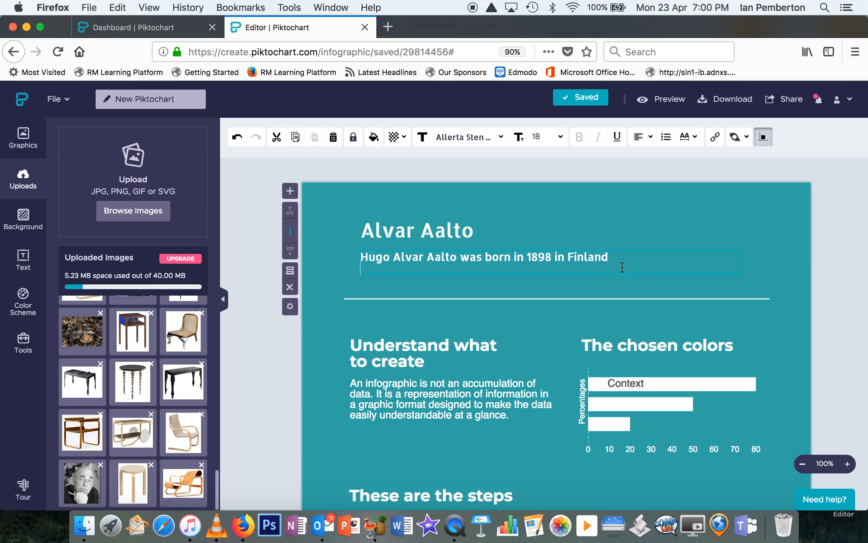
left_click(532, 294)
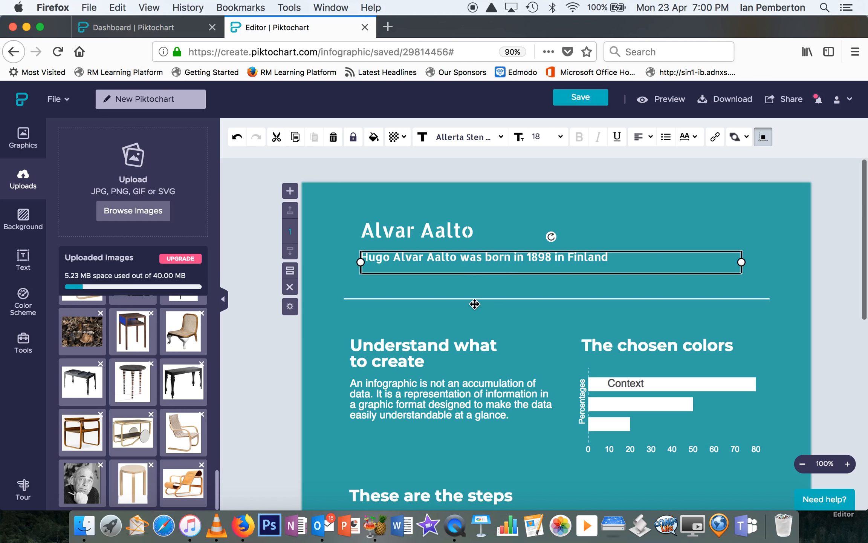
Recolour the horizontal divider line beneath the heading text to red, #D0021B.
left_click(510, 299)
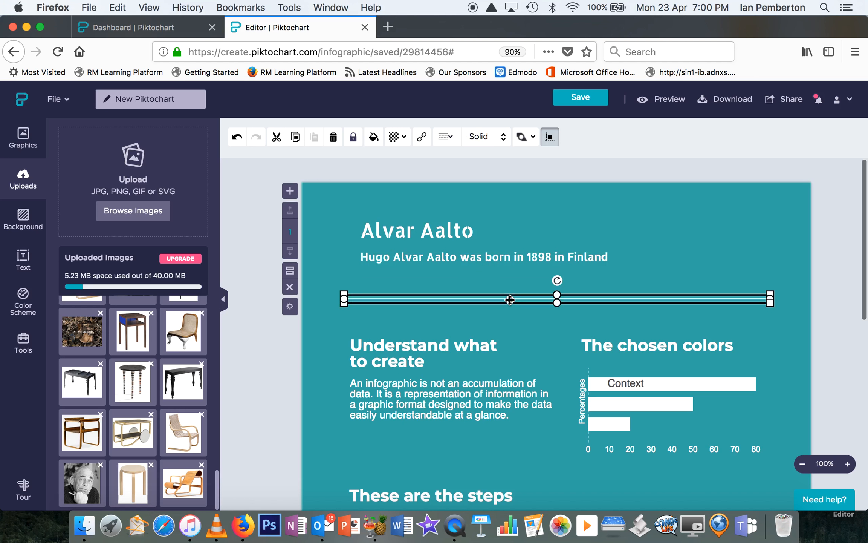
left_click_drag(510, 299, 509, 300)
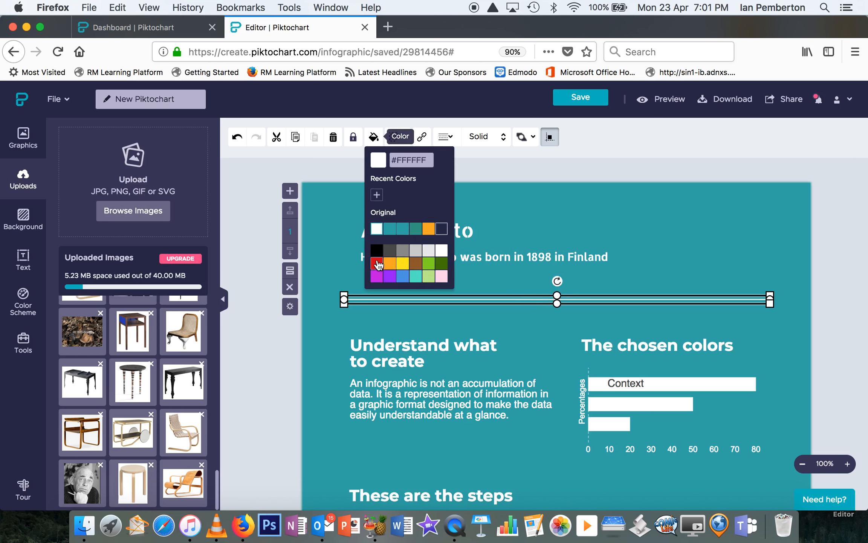
left_click(378, 264)
left_click(470, 277)
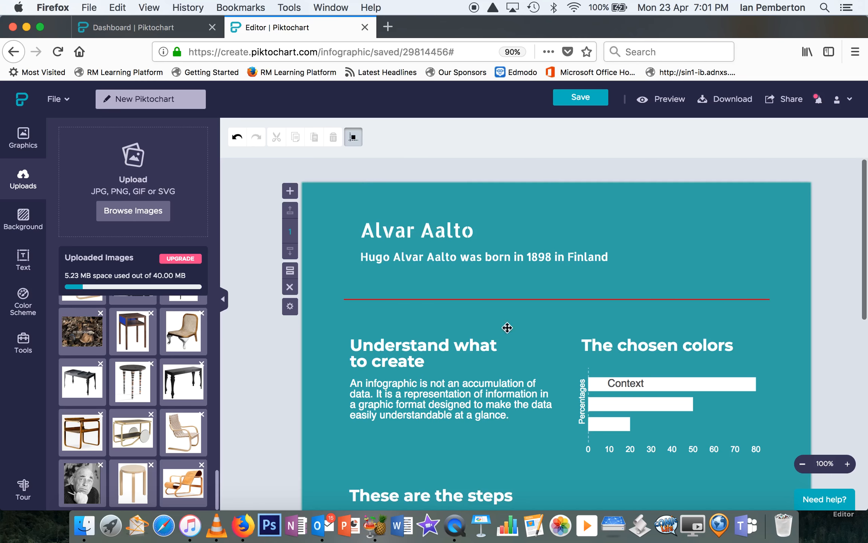
Set the horizontal divider line's colour back to white, #FFFFFF, and keep the line selected.
left_click(497, 300)
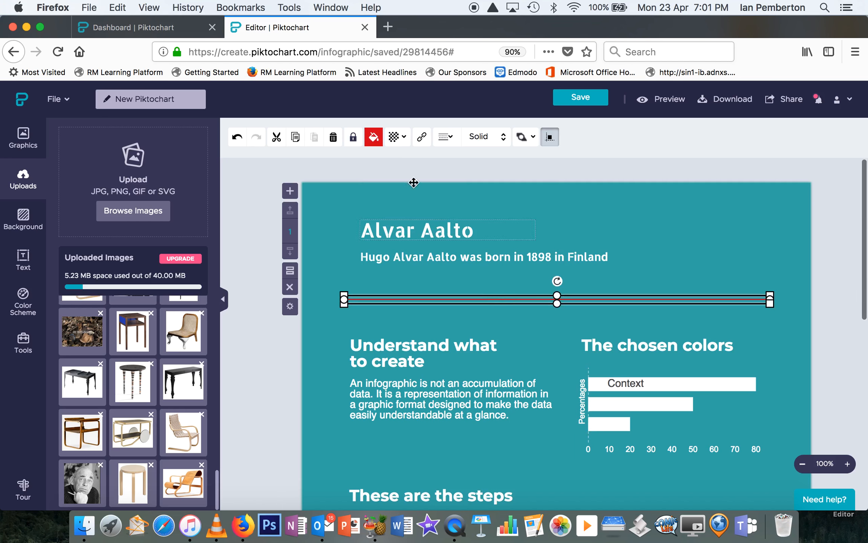
left_click(373, 136)
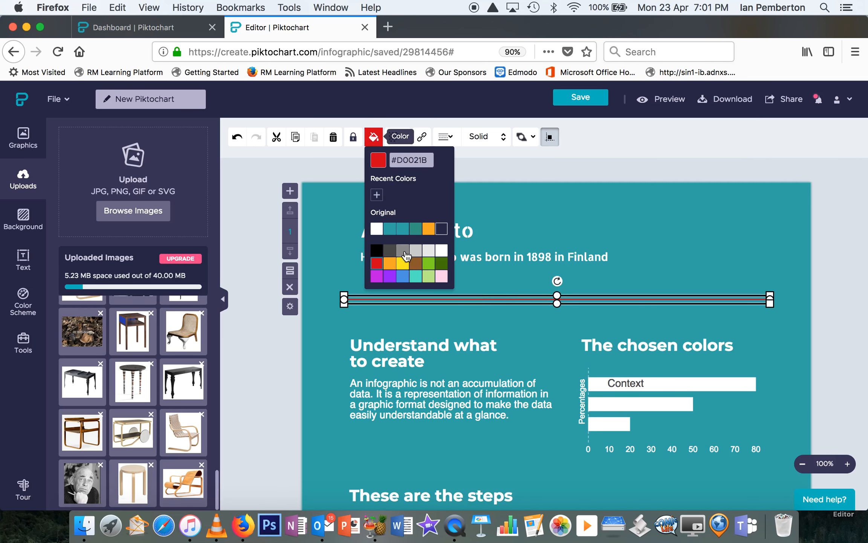
left_click(377, 229)
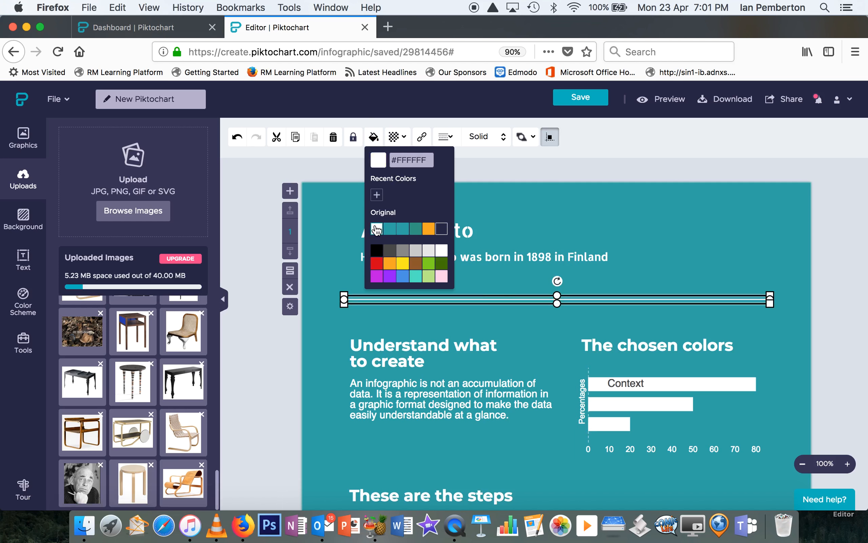
left_click(490, 328)
left_click(497, 300)
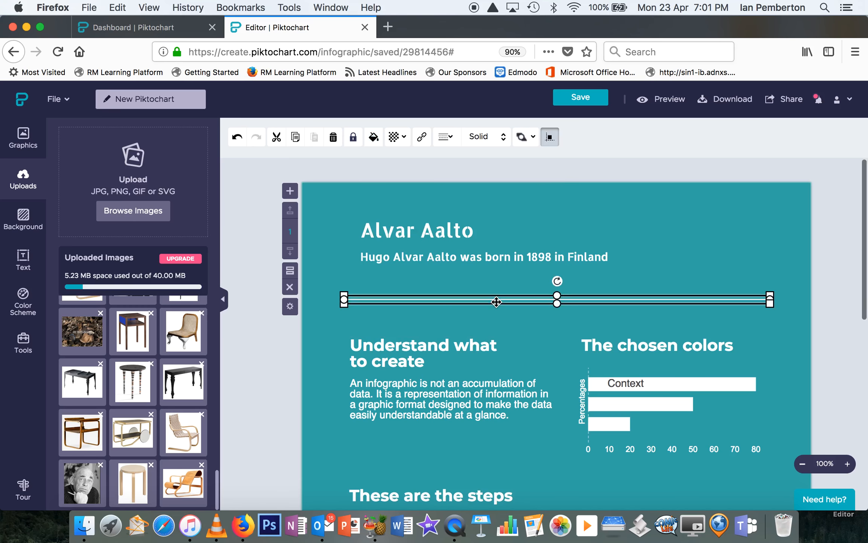
Increase the line width of the horizontal divider beneath the heading text to the maximum.
left_click(445, 136)
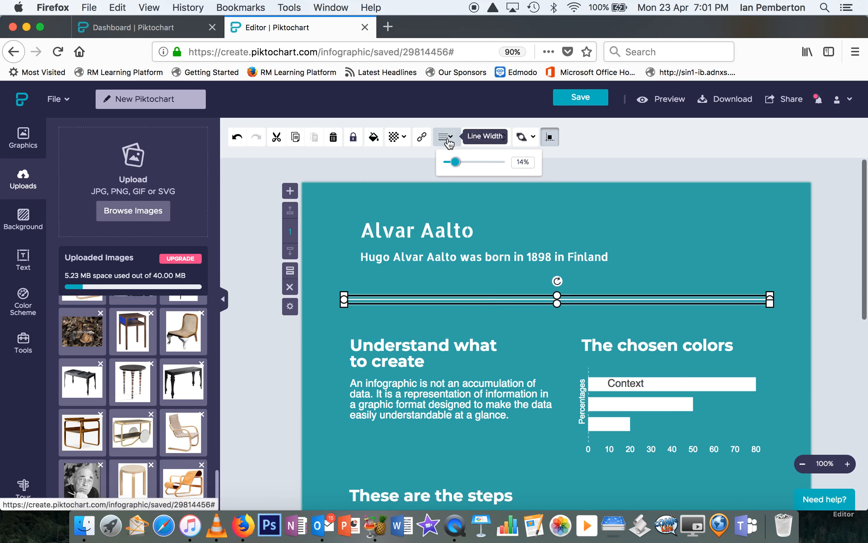
left_click_drag(457, 164, 506, 168)
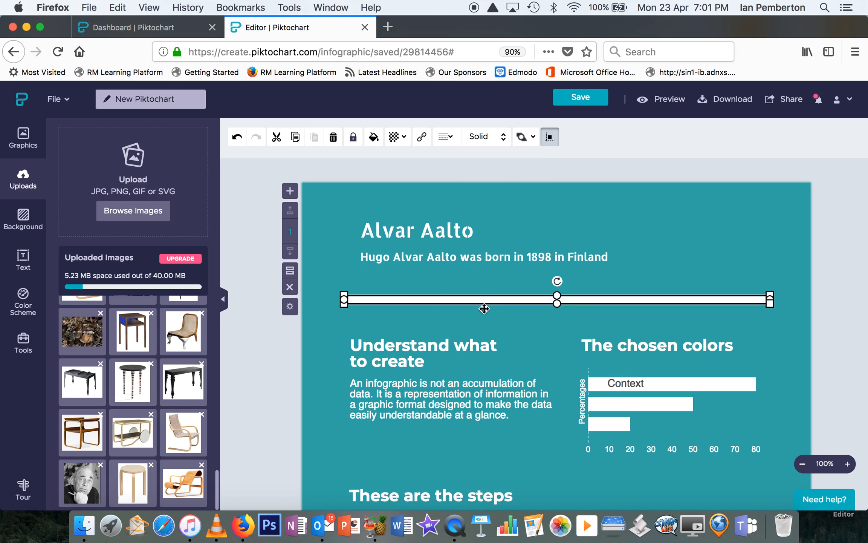
left_click(485, 284)
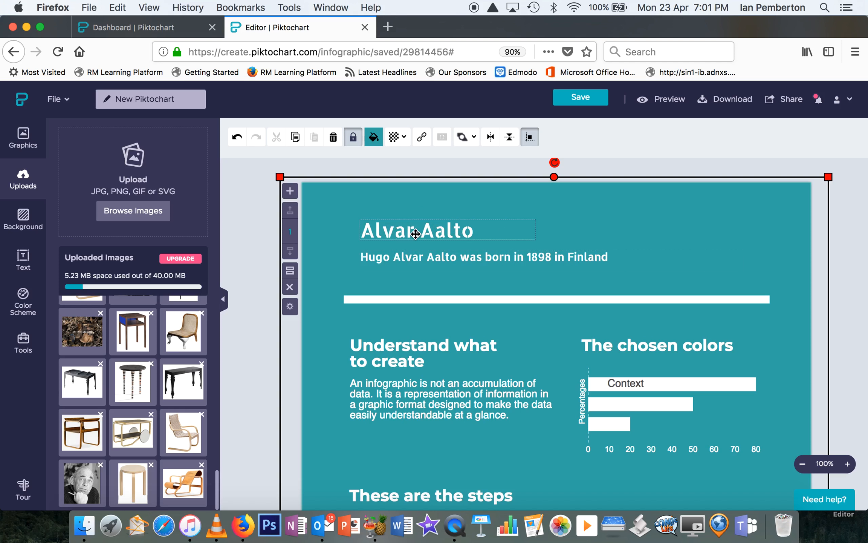
left_click(426, 298)
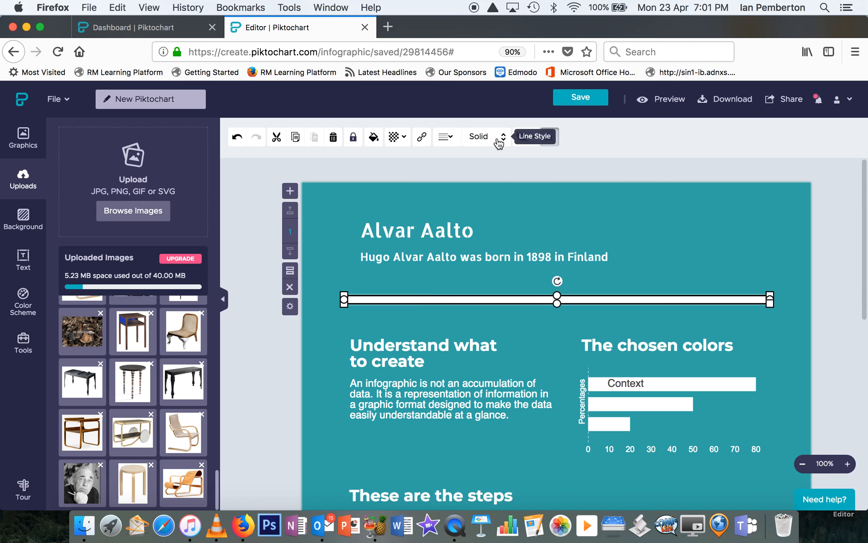
Set the line width of the horizontal divider beneath the heading text to 30%.
left_click(455, 139)
left_click(458, 139)
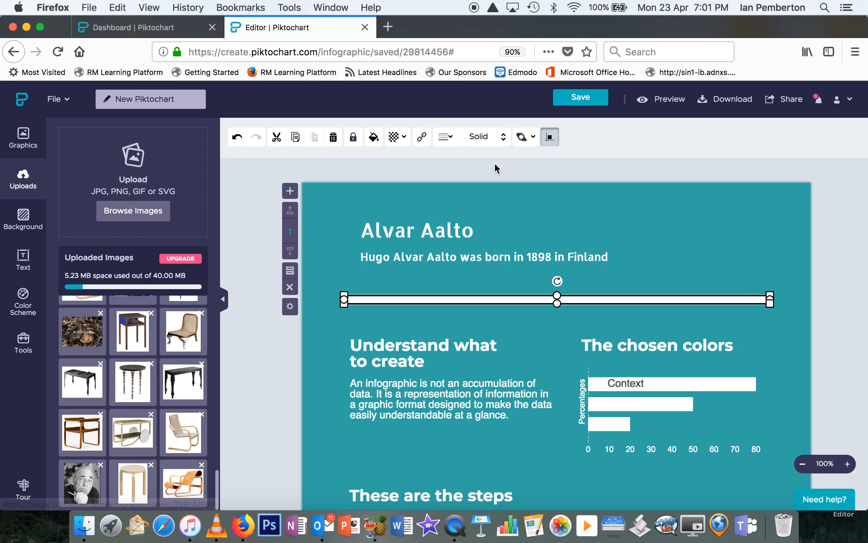
left_click(459, 136)
left_click_drag(499, 166, 466, 172)
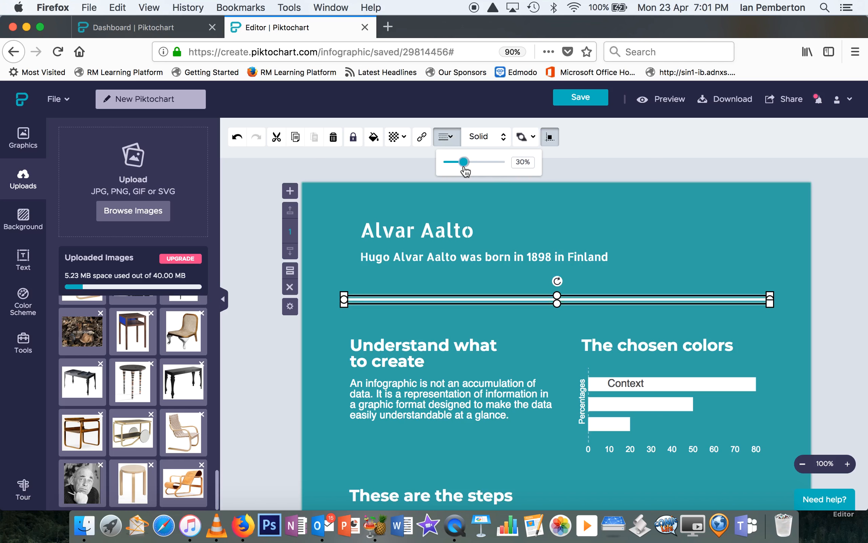
left_click(510, 281)
left_click(526, 300)
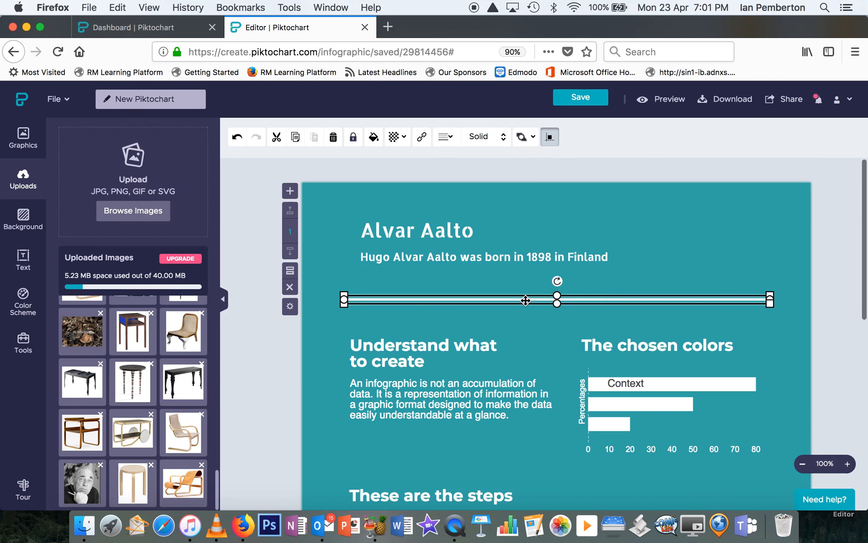
scroll(537, 345, "down", 10)
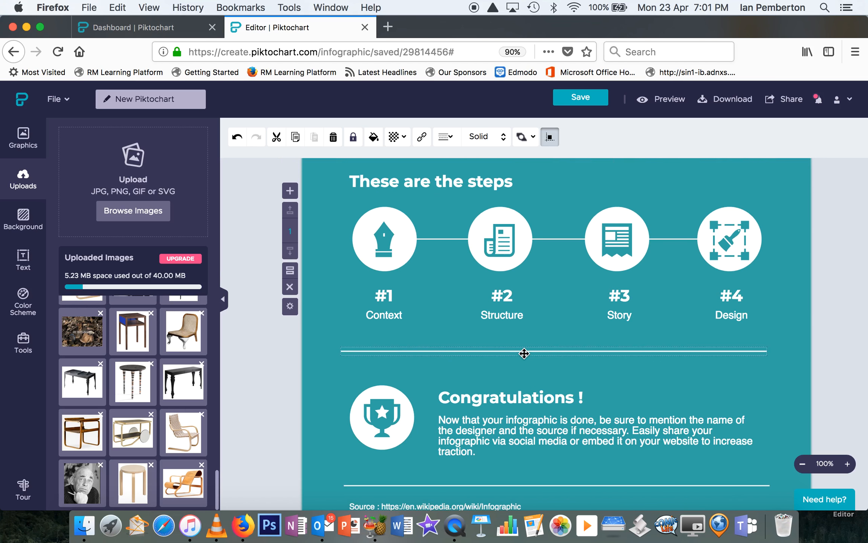
scroll(523, 353, "down", 3)
scroll(514, 367, "up", 10)
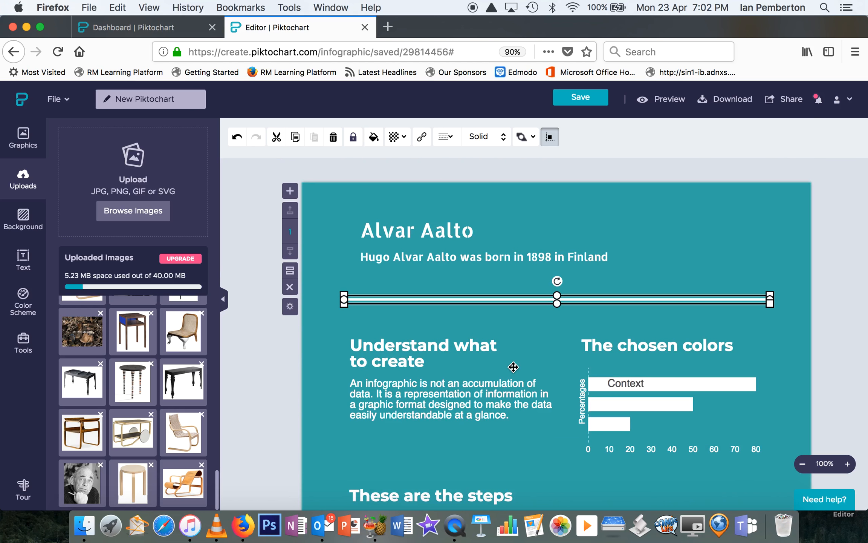
left_click(488, 328)
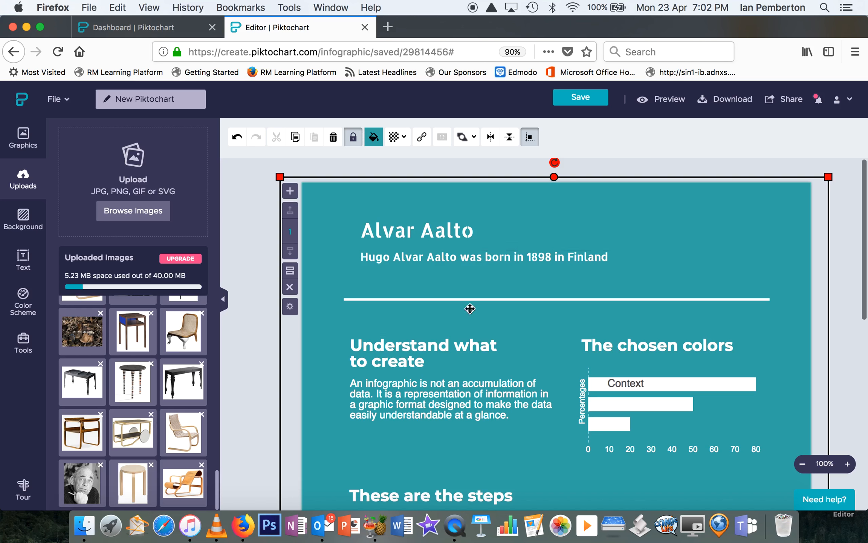
Try the Dashed line style on the divider beneath the heading text and undo it.
left_click(455, 297)
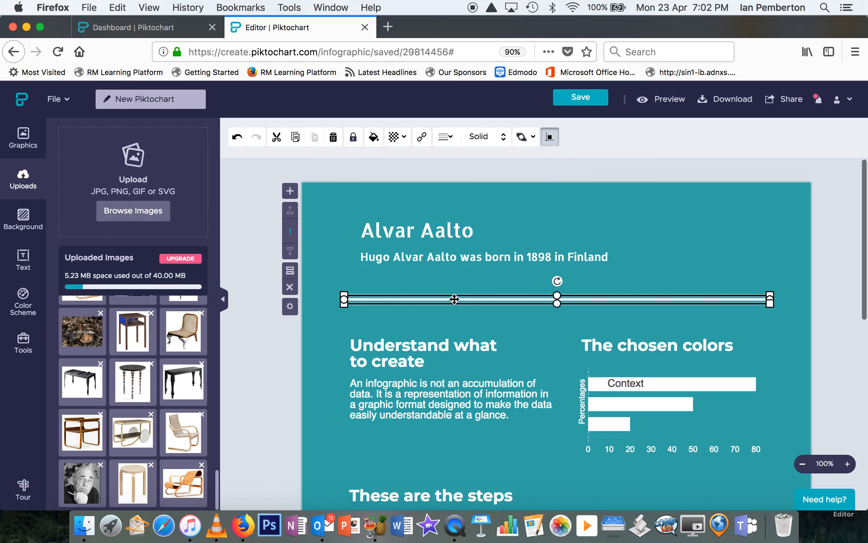
left_click(499, 136)
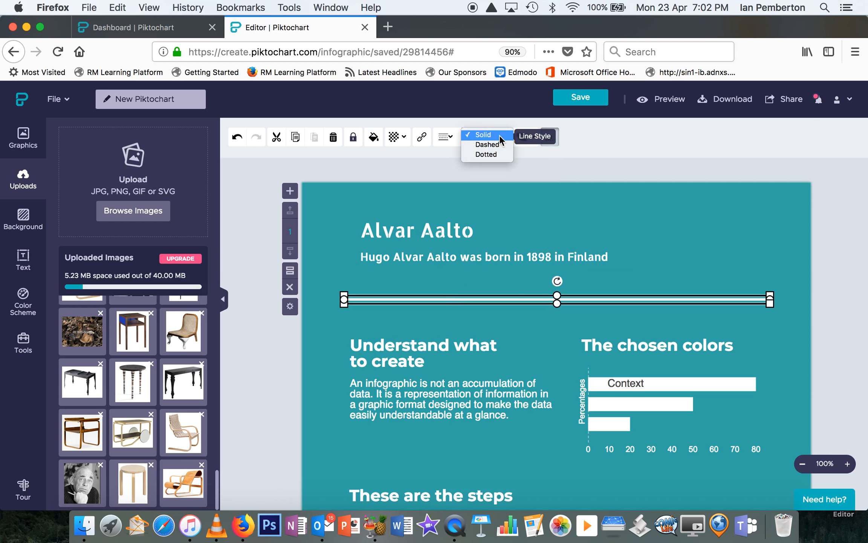
left_click(491, 145)
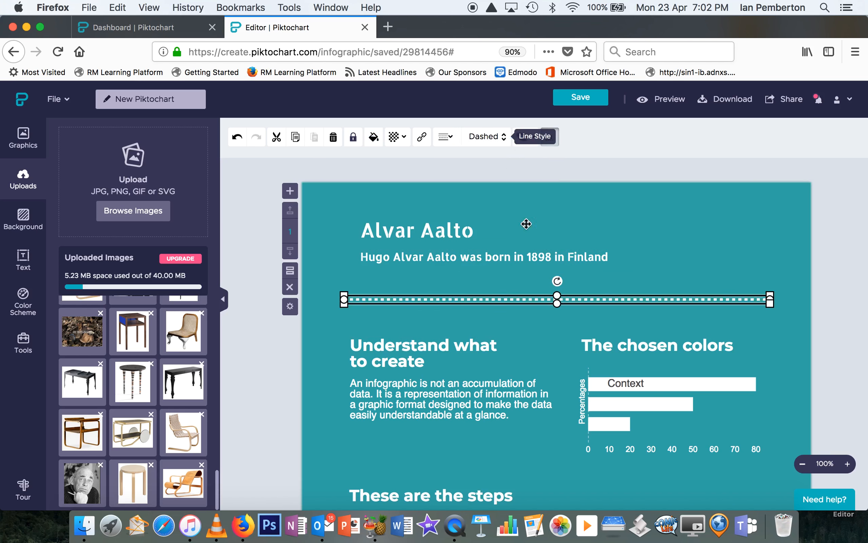
left_click(535, 284)
left_click(534, 306)
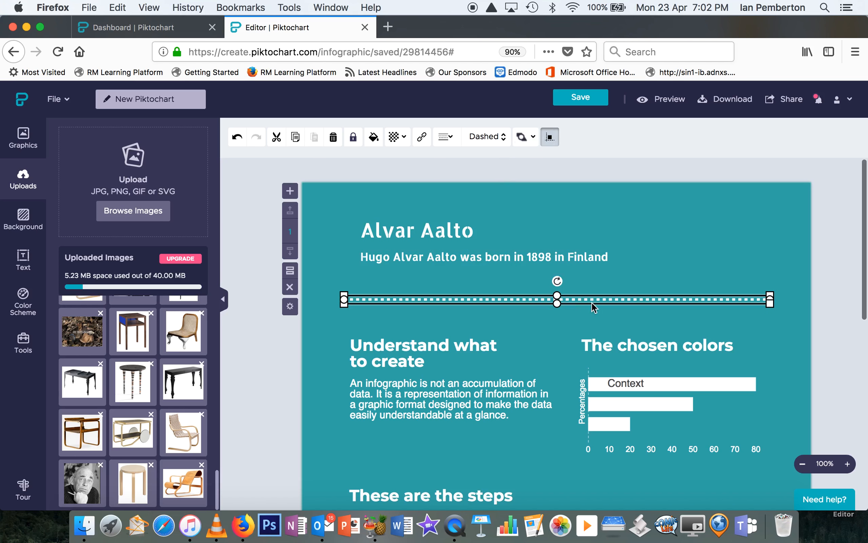
left_click(237, 138)
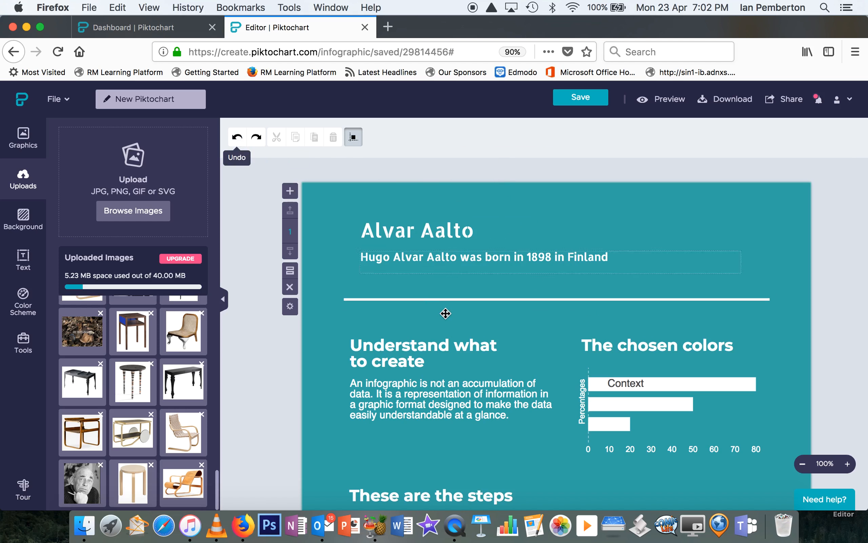
left_click(524, 321)
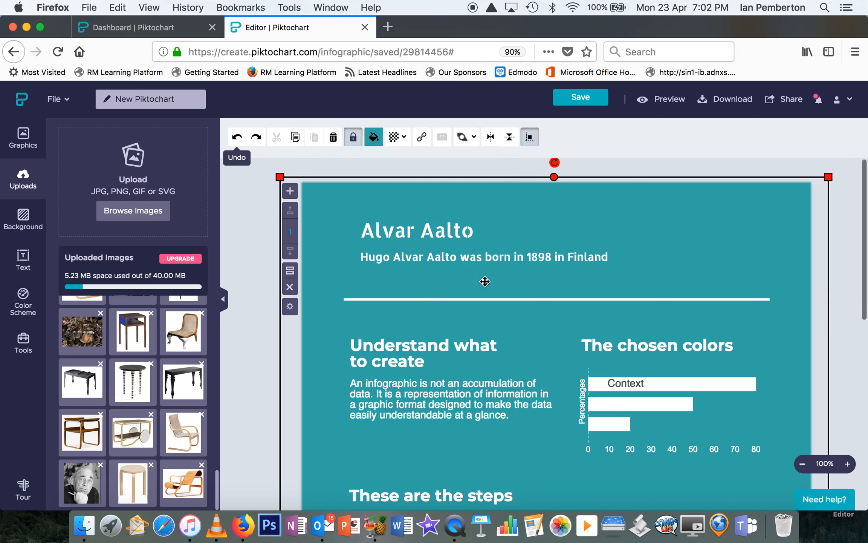
Delete the "The chosen colors" heading and the bar chart beneath it.
scroll(481, 342, "down", 3)
scroll(481, 341, "up", 1)
left_click(599, 335)
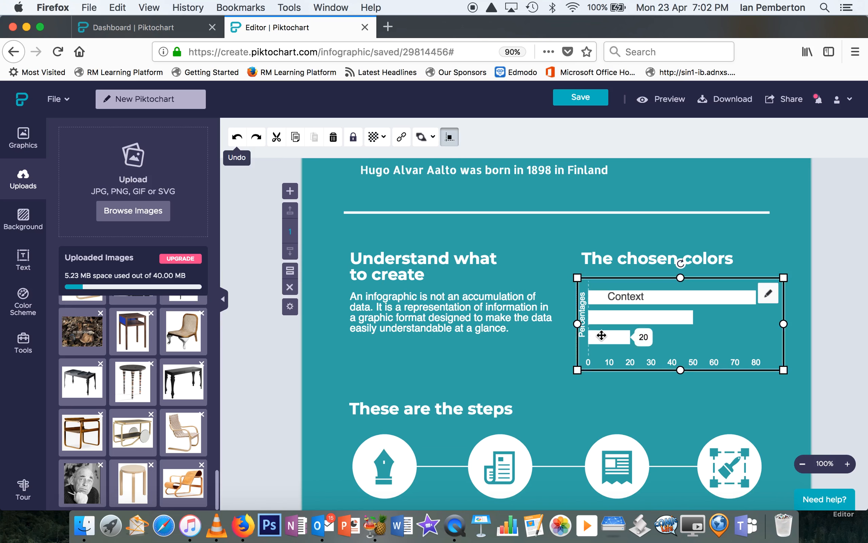
left_click(604, 260)
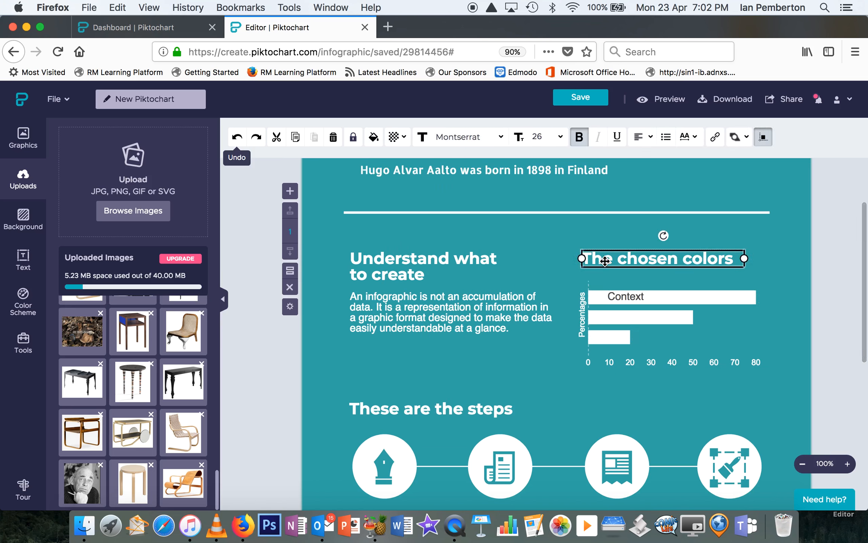
key("Delete")
left_click(624, 306)
key("Delete")
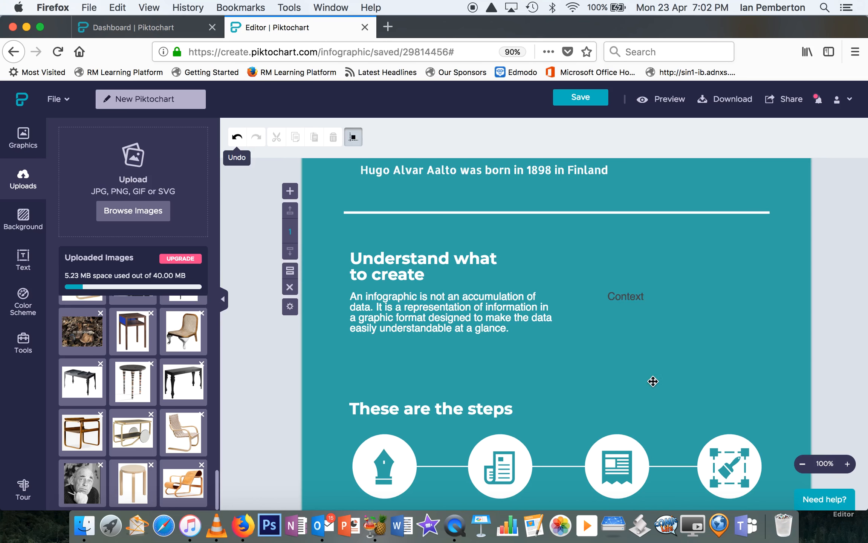
Duplicate the white circle behind the #4 Design icon, moving the copy into the space beside "Understand what to create" and enlarging it.
left_click(727, 444)
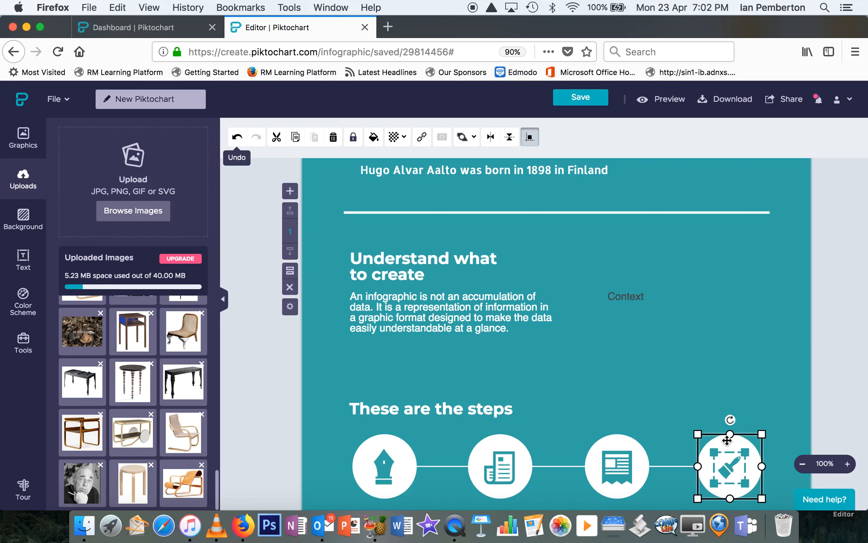
key("super+c")
left_click(696, 350)
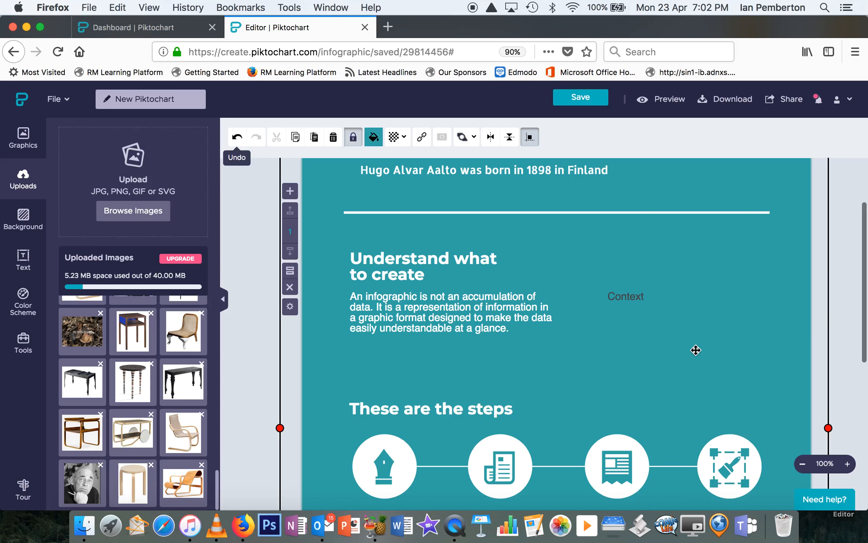
key("super+v")
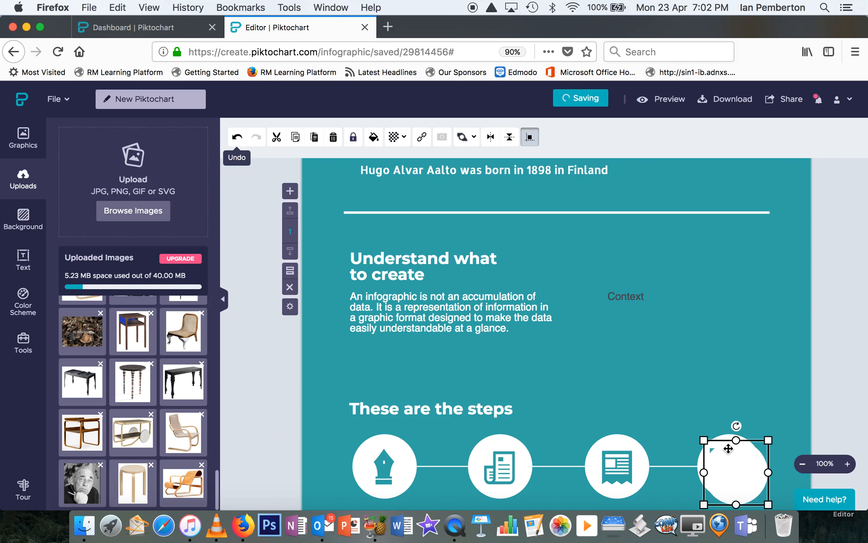
left_click_drag(730, 455, 703, 255)
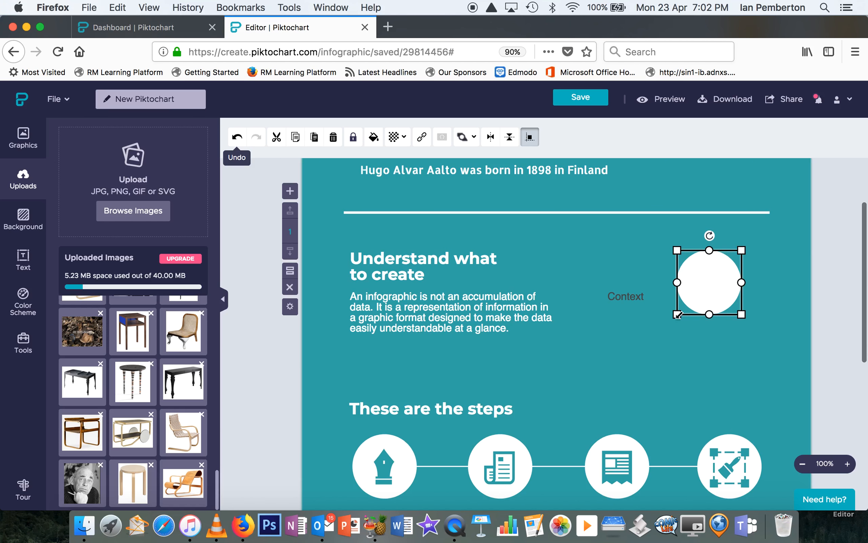
left_click_drag(676, 314, 619, 386)
left_click_drag(675, 333, 754, 327)
Delete the leftover "Context" label from the removed bar chart's area.
left_click(640, 309)
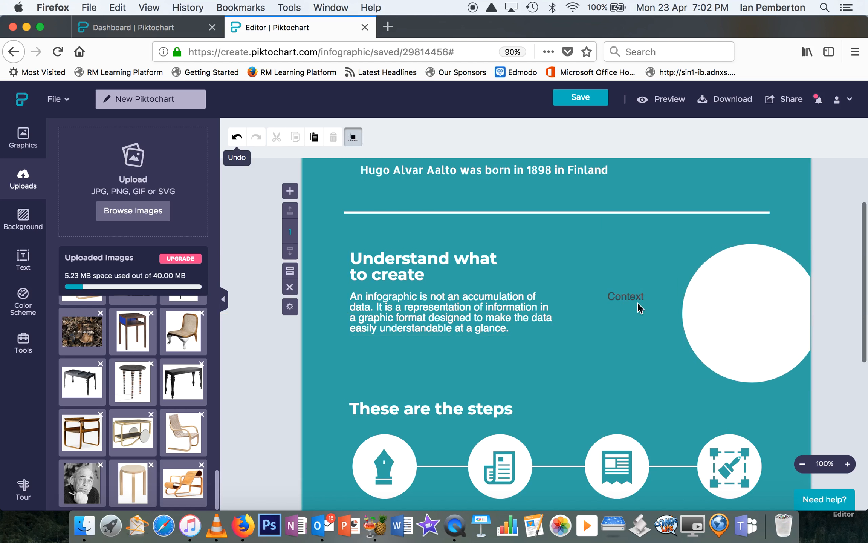
left_click(628, 296)
key("Escape")
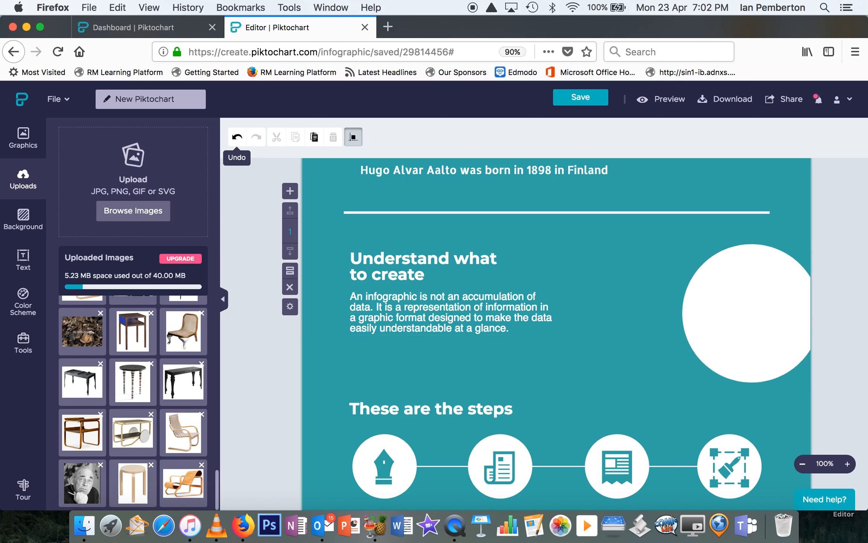
Enlarge the copied white circle further and position it beside the "Understand what to create" text, with its outer edge aligned to the divider's end.
left_click_drag(709, 303, 639, 299)
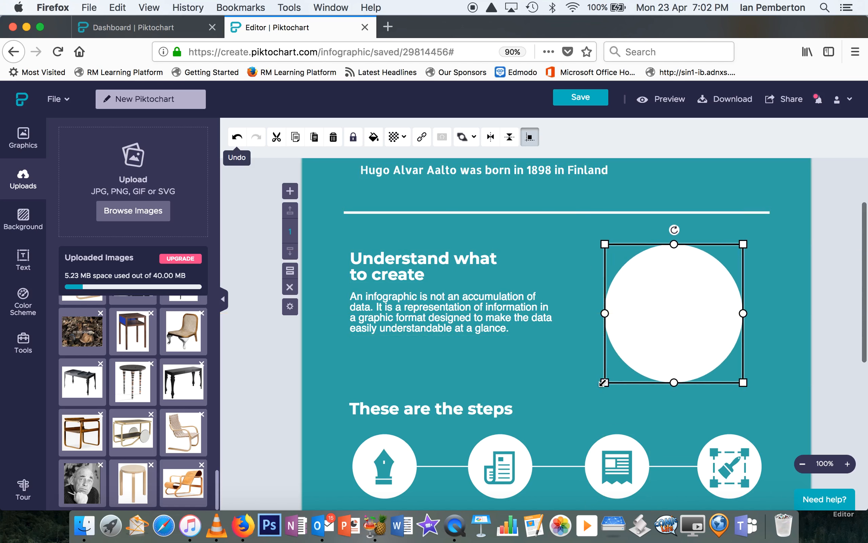
left_click_drag(605, 382, 572, 400)
left_click(533, 246)
left_click_drag(629, 315, 655, 309)
left_click(600, 278)
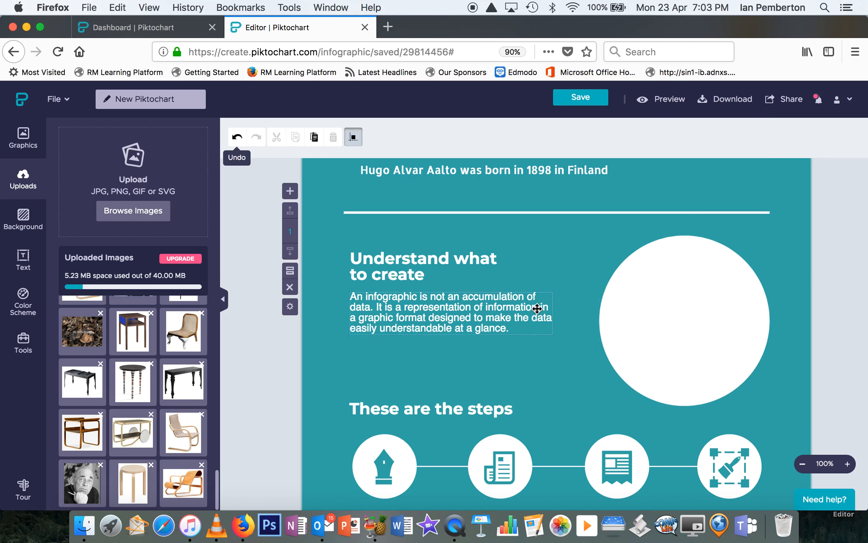
Add the uploaded photo of the bent-wood lounge armchair and shrink it to fit over the upper part of the large white circle.
scroll(537, 309, "up", 2)
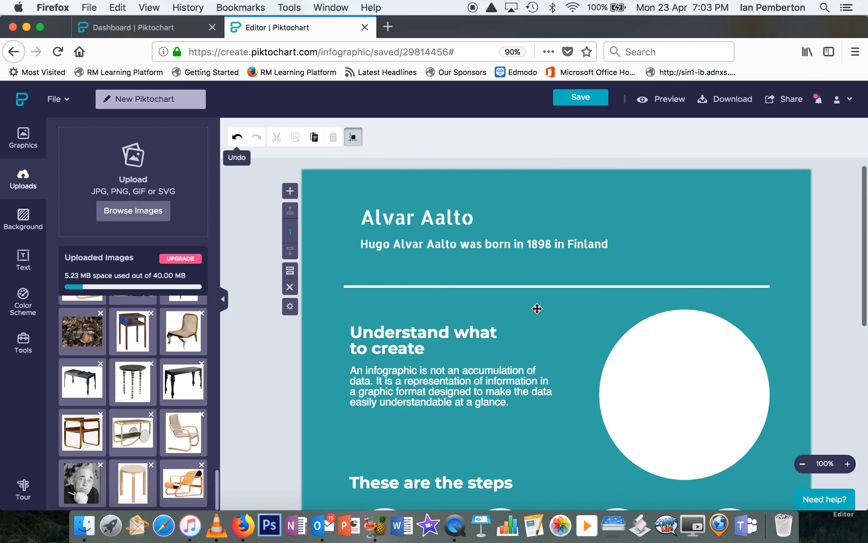
scroll(536, 281, "down", 7)
scroll(537, 281, "up", 7)
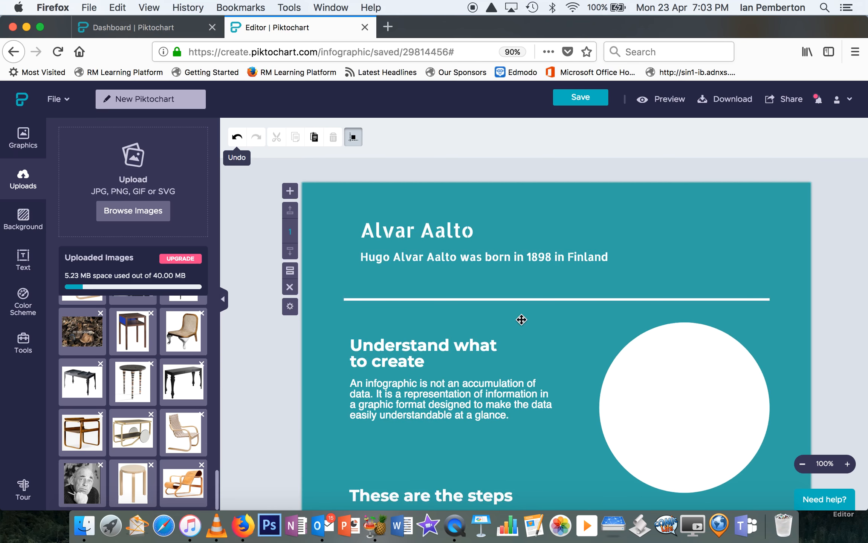
scroll(526, 332, "down", 6)
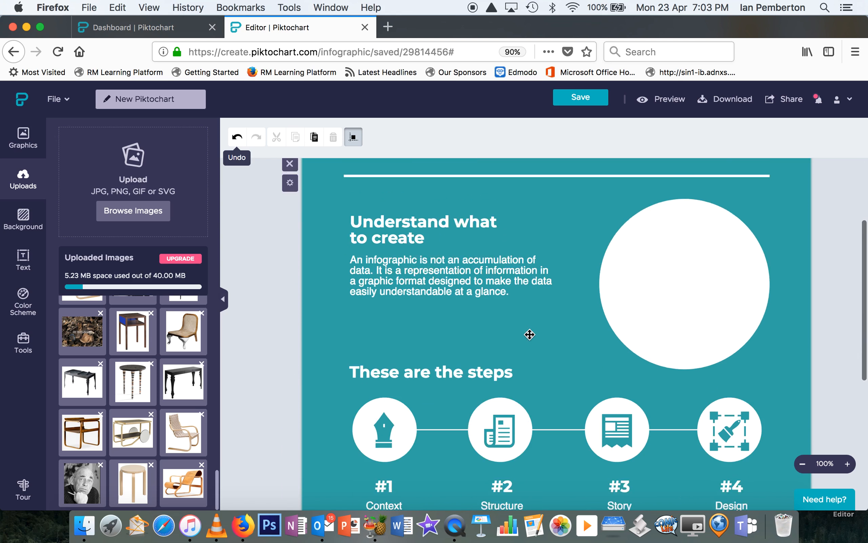
scroll(528, 334, "down", 2)
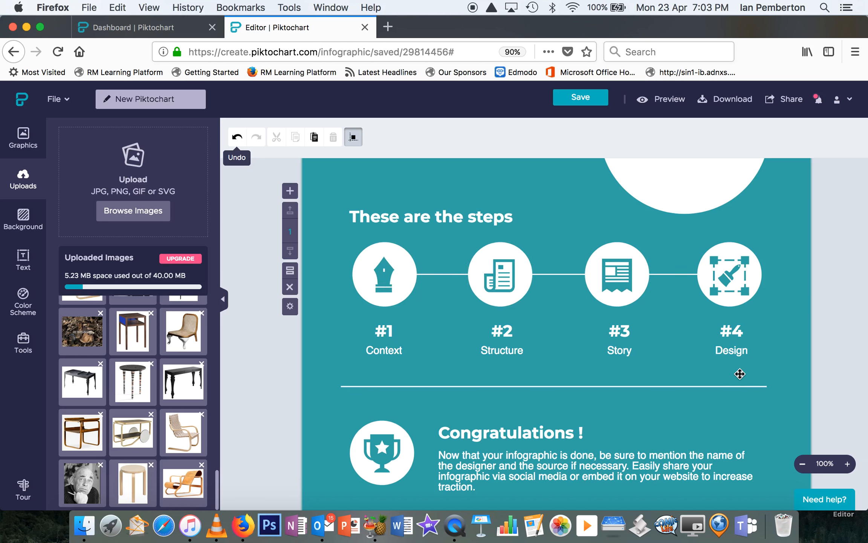
scroll(710, 344, "up", 5)
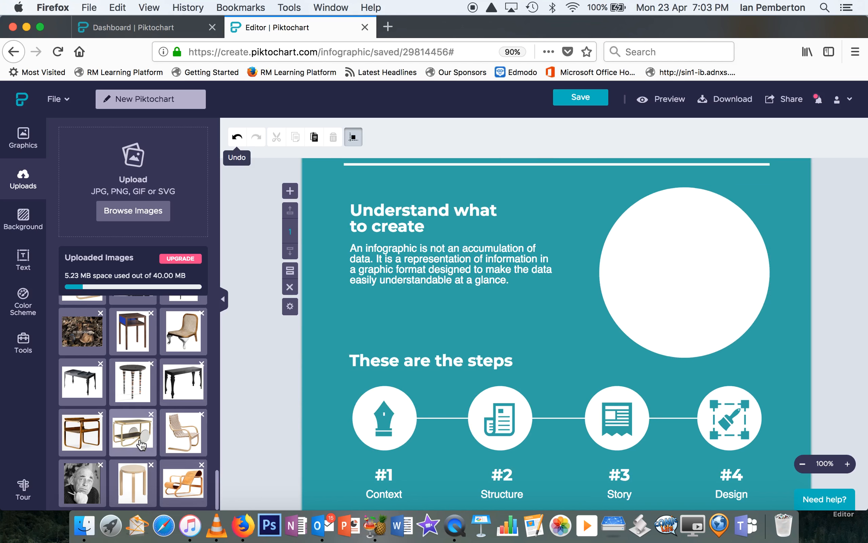
mouse_move(135, 431)
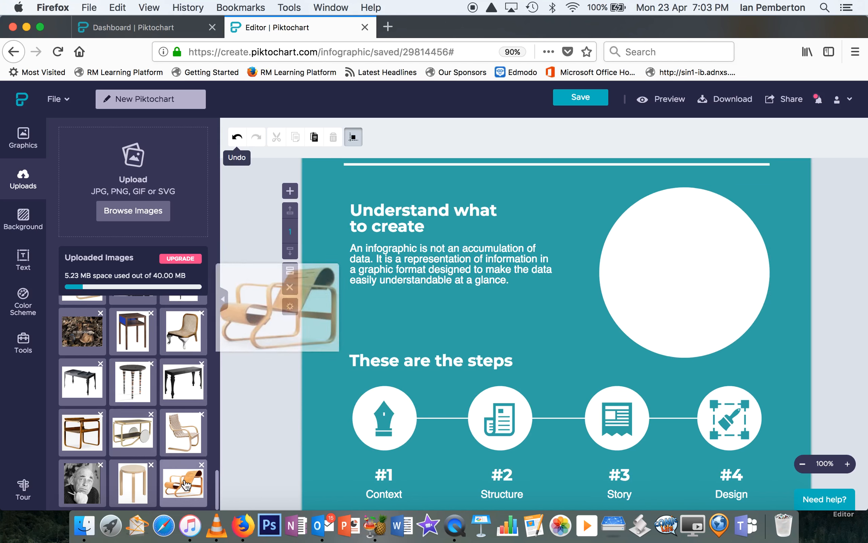
left_click(185, 484)
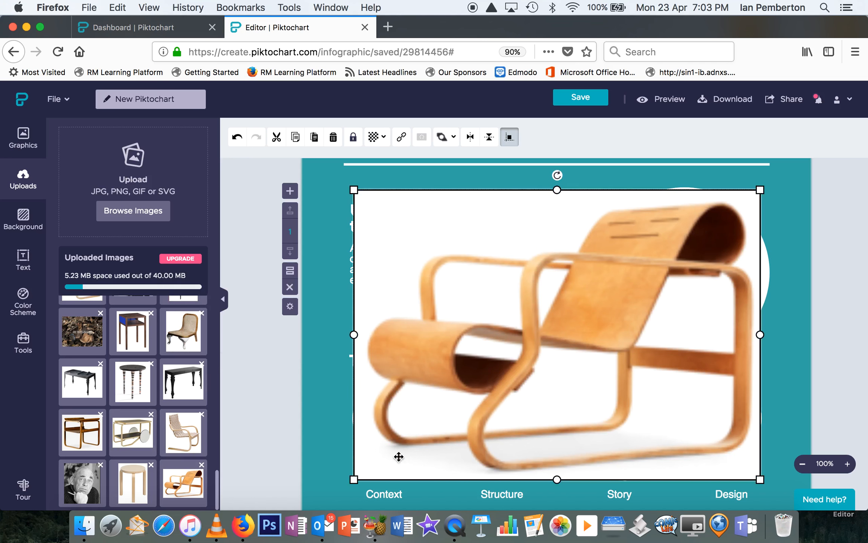
left_click_drag(354, 479, 642, 281)
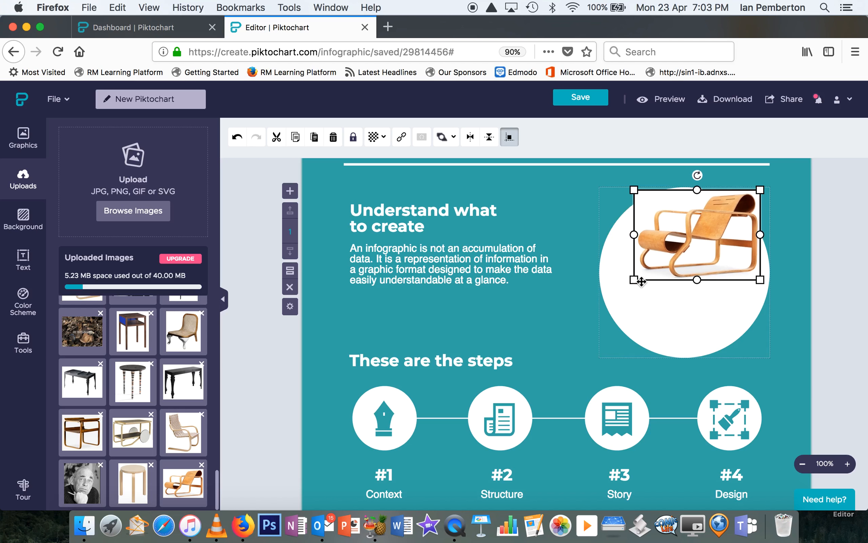
Centre the bent-wood armchair photo in the large white circle and enlarge it slightly.
left_click_drag(684, 242, 673, 280)
left_click(542, 315)
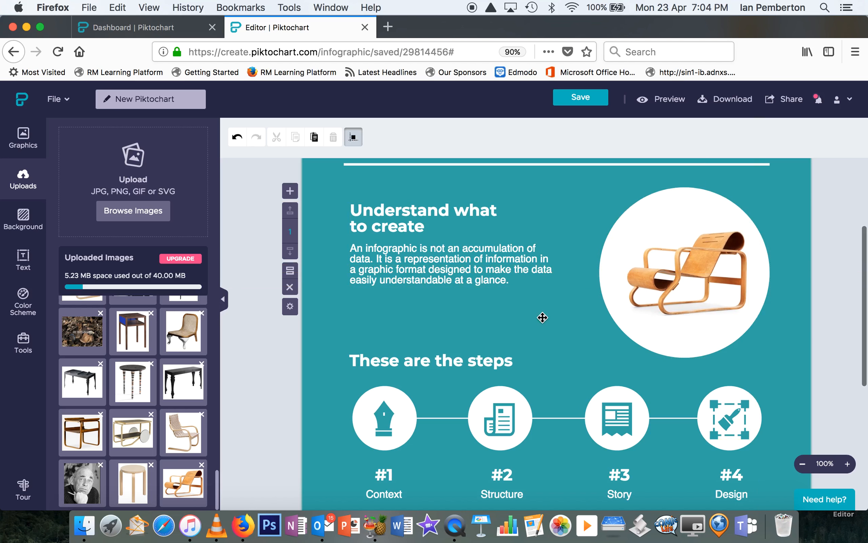
left_click(696, 275)
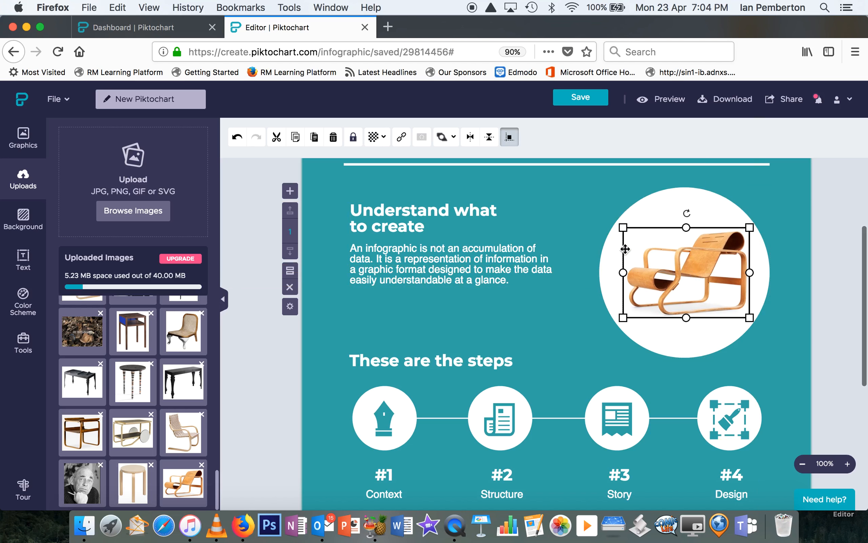
left_click_drag(620, 225, 613, 222)
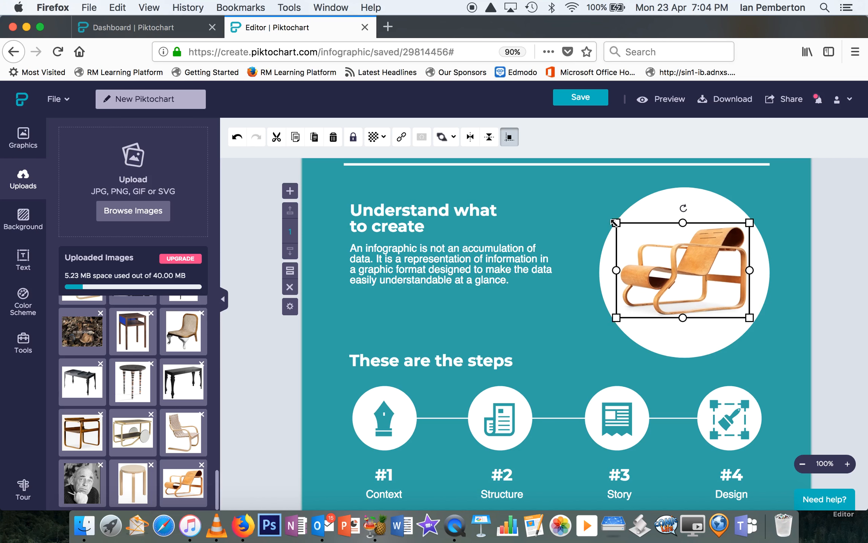
left_click(532, 339)
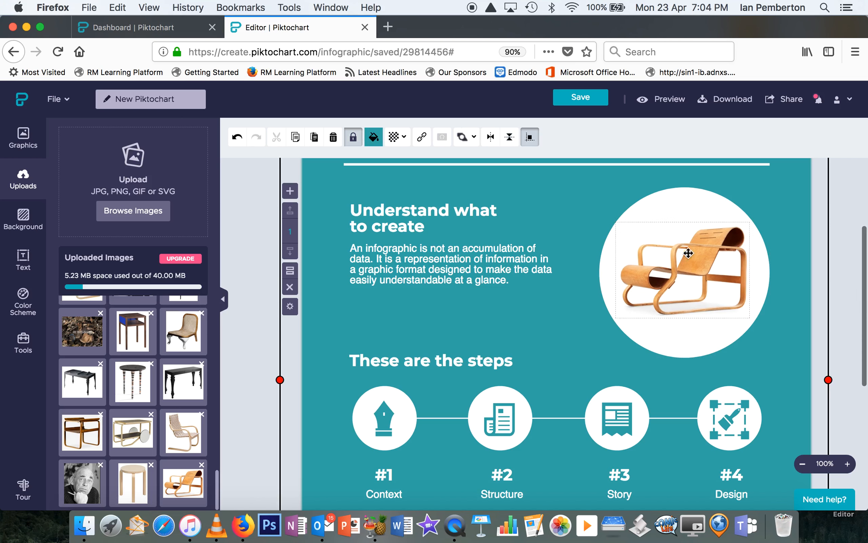
Enlarge the large white circle behind the armchair photo very slightly.
left_click(674, 207)
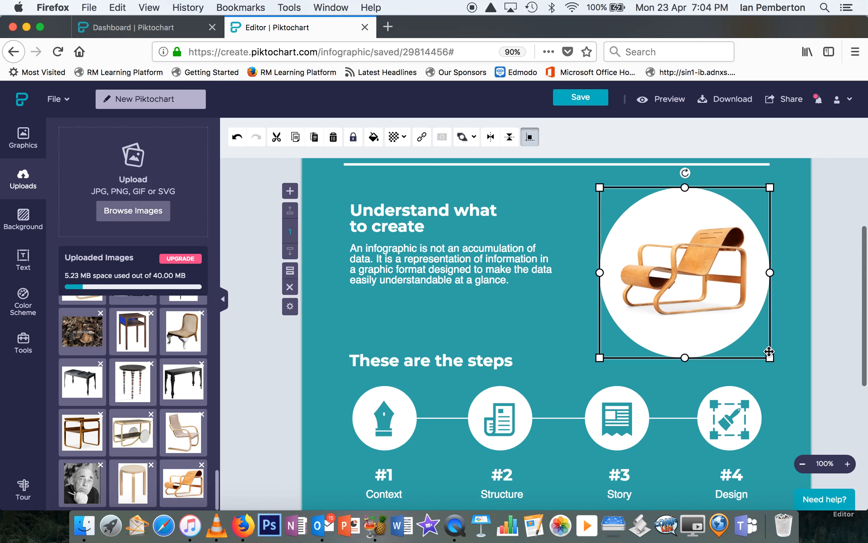
mouse_move(769, 359)
left_mouse_down()
mouse_move(724, 318)
mouse_move(781, 350)
mouse_move(773, 349)
left_mouse_up()
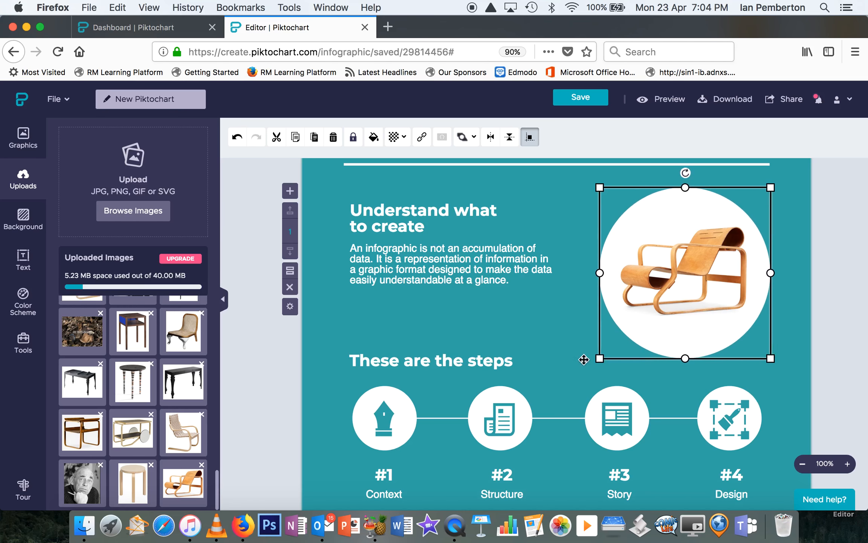
left_click(564, 345)
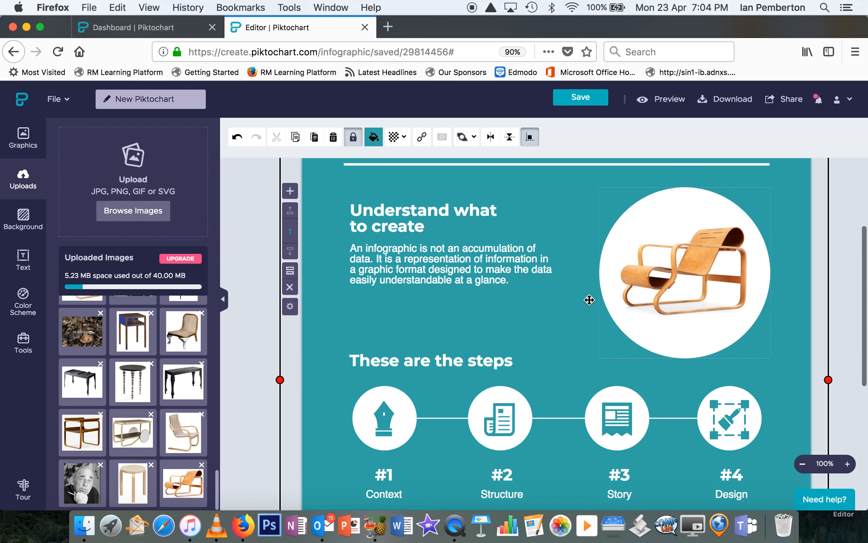
Look over the whole infographic and save it.
scroll(598, 316, "up", 4)
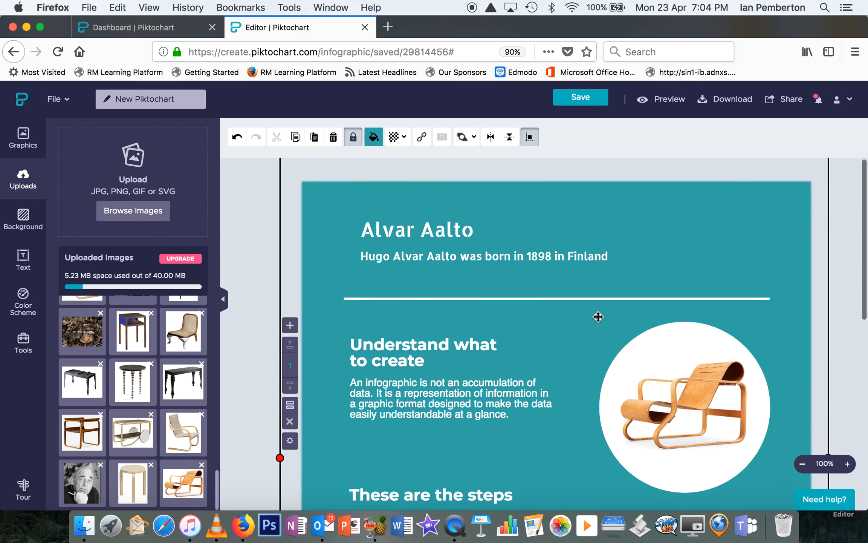
scroll(598, 317, "down", 4)
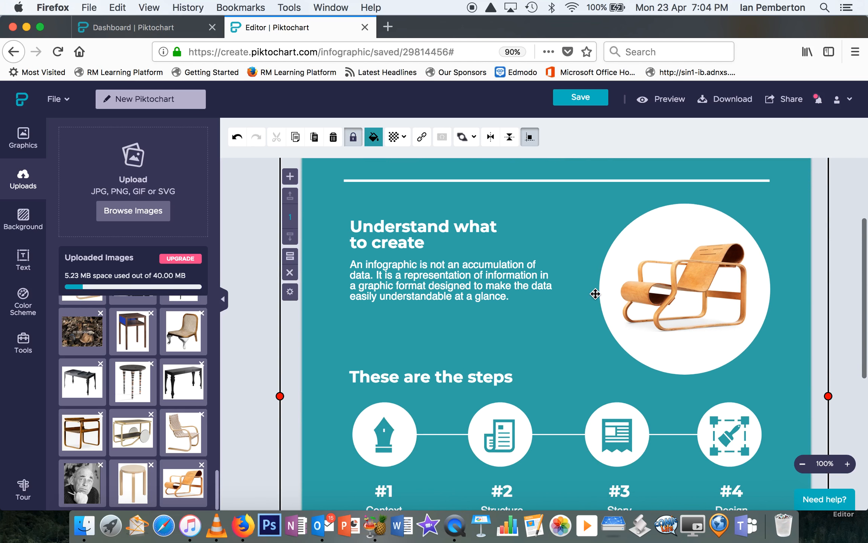
scroll(595, 294, "down", 5)
scroll(595, 293, "down", 2)
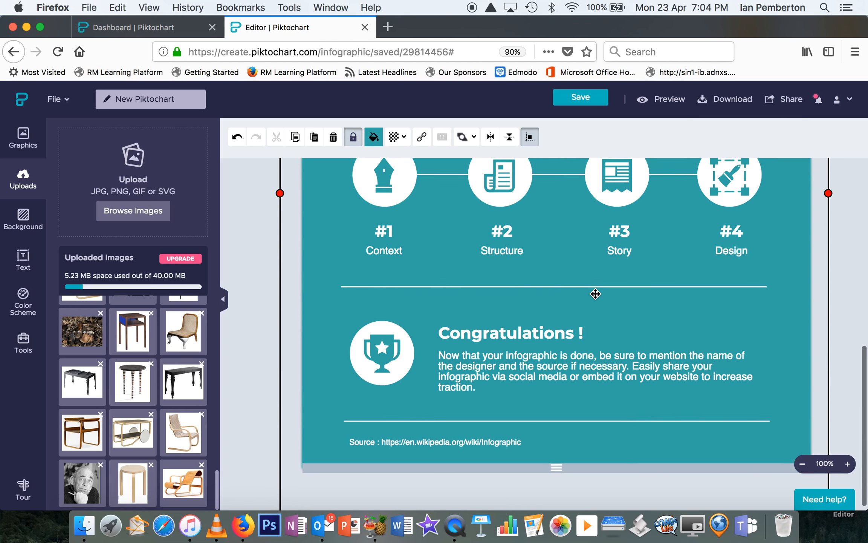
scroll(595, 294, "up", 10)
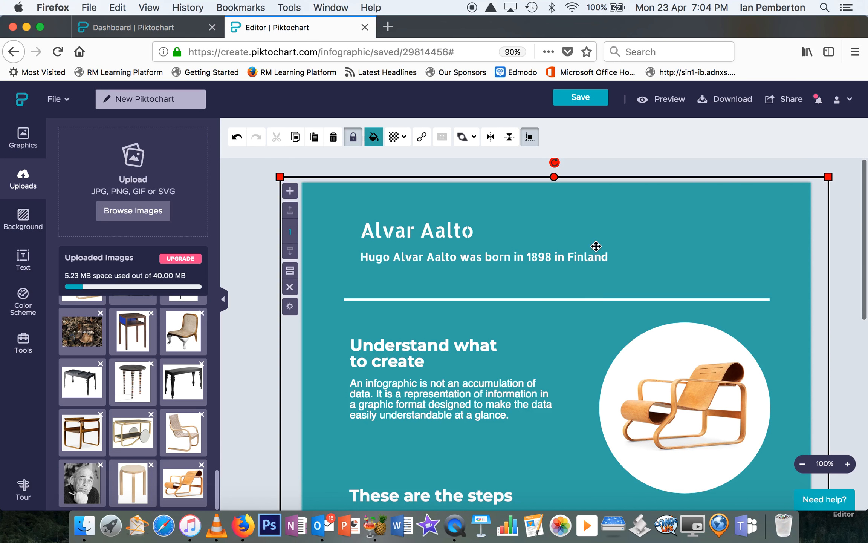
left_click(585, 101)
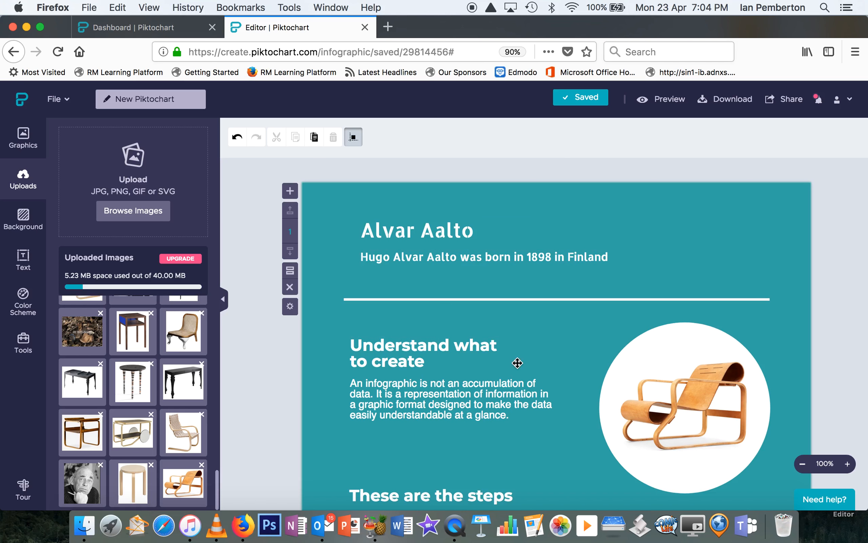
Nudge the large white circle behind the armchair slightly up and towards the text.
scroll(517, 362, "down", 5)
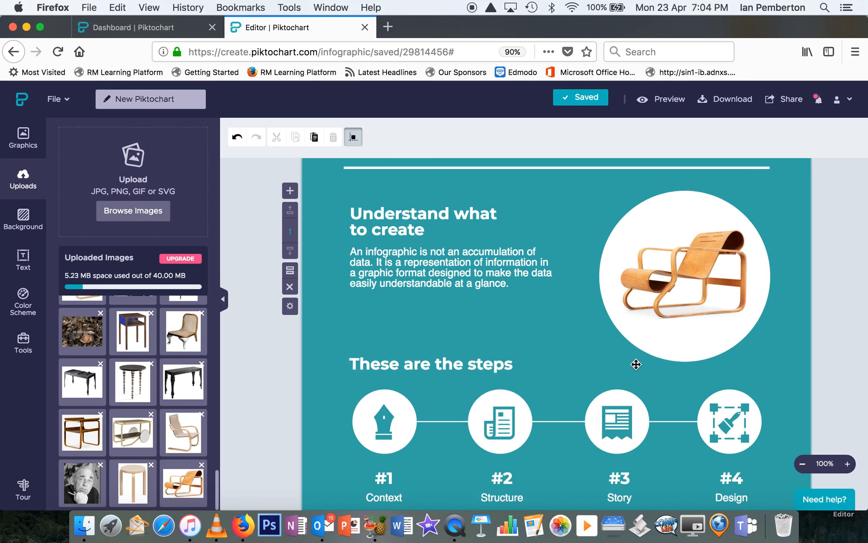
scroll(550, 380, "down", 2)
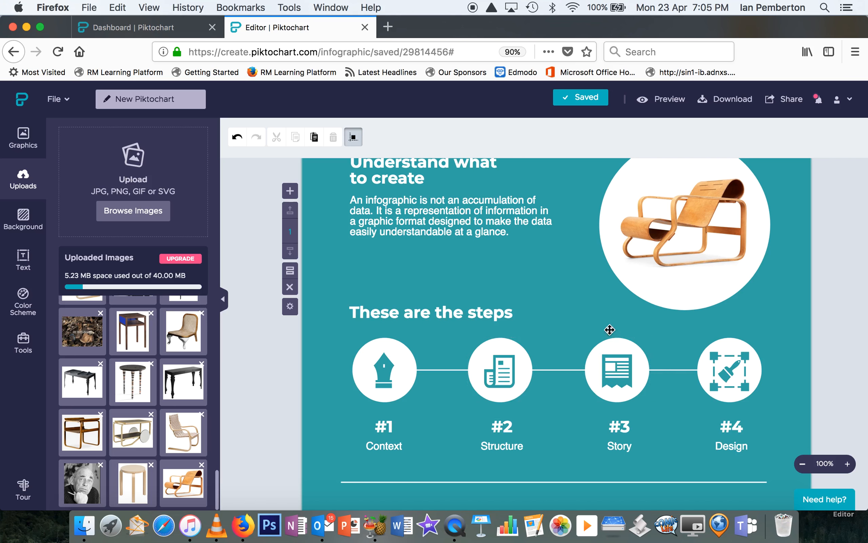
left_click_drag(599, 308, 598, 305)
left_click(519, 274)
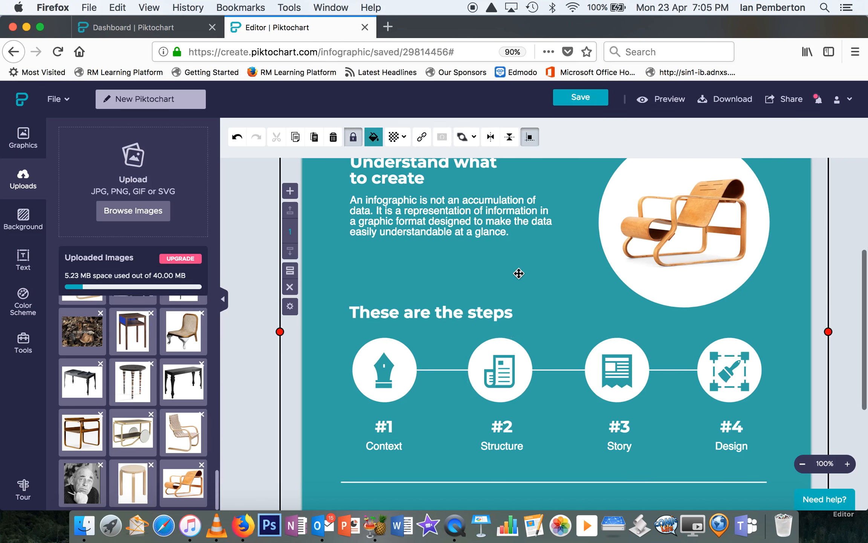
Review the infographic's layout from the Alvar Aalto heading down to the Congratulations and source sections.
scroll(519, 273, "up", 3)
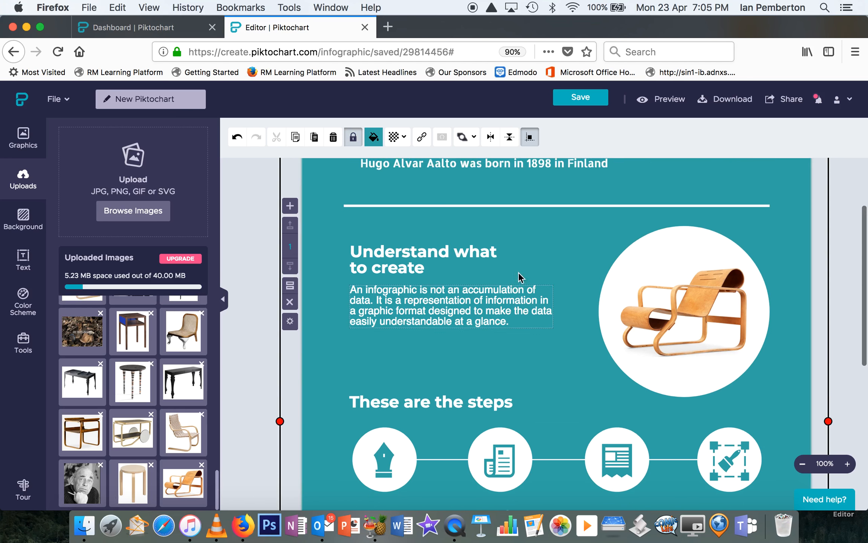
scroll(518, 272, "down", 1)
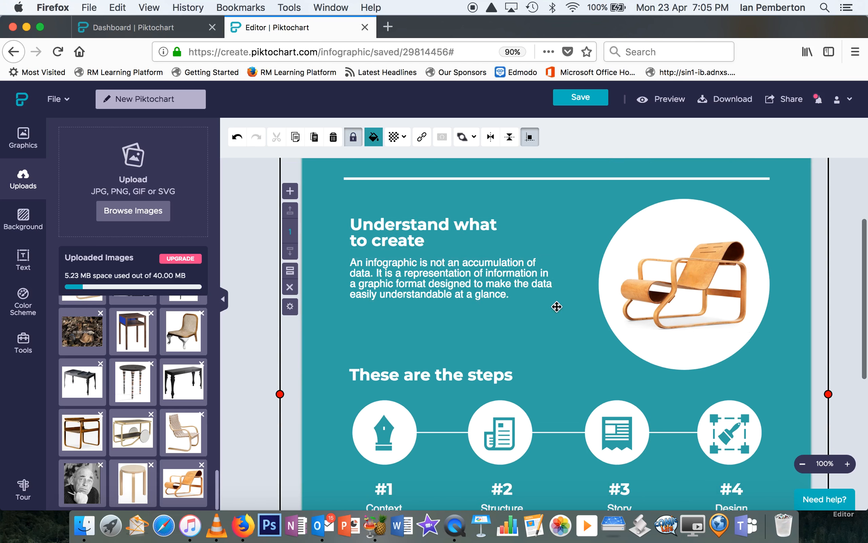
scroll(619, 298, "up", 1)
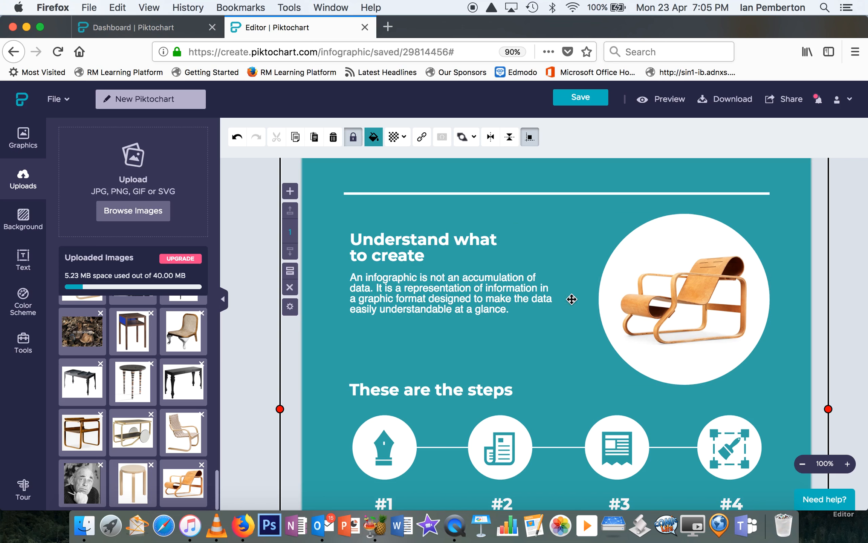
scroll(583, 385, "up", 5)
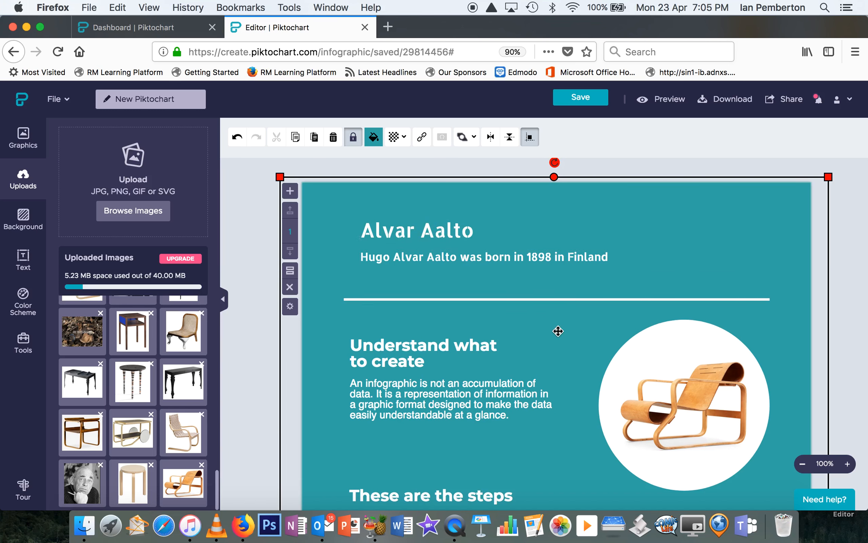
scroll(558, 329, "down", 2)
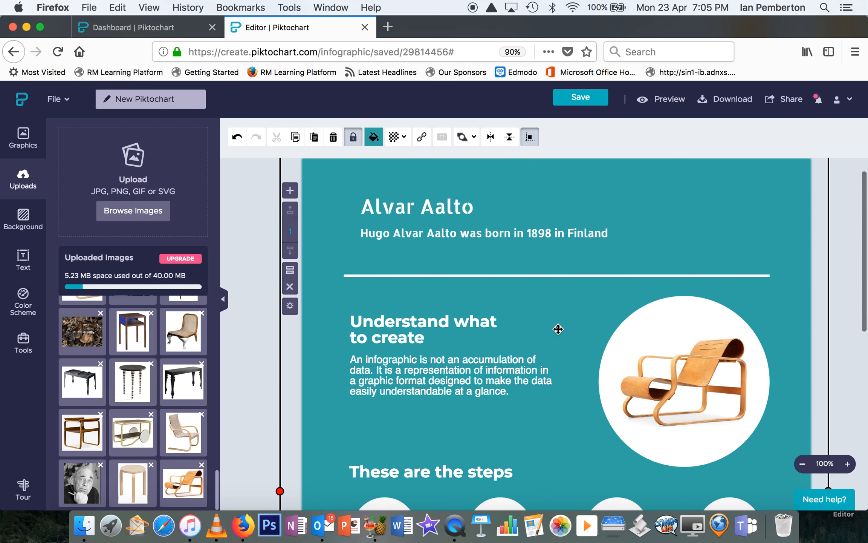
scroll(558, 329, "down", 5)
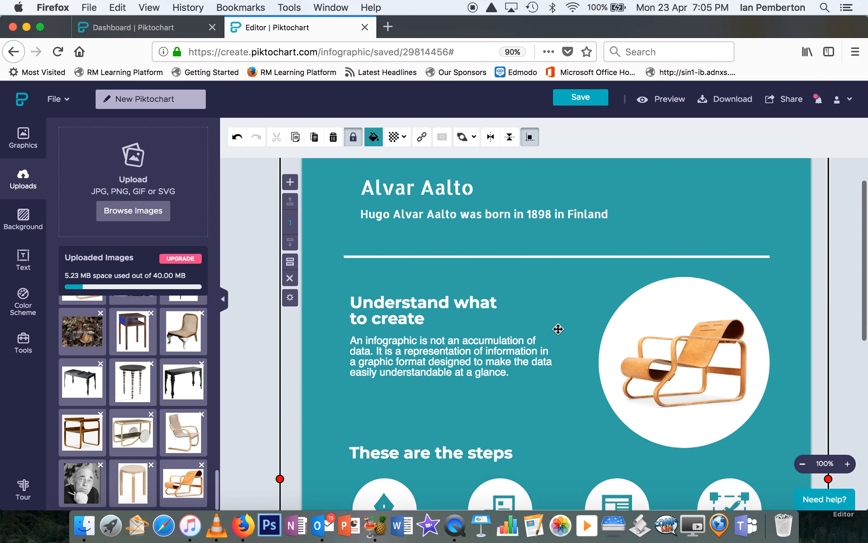
scroll(558, 329, "down", 4)
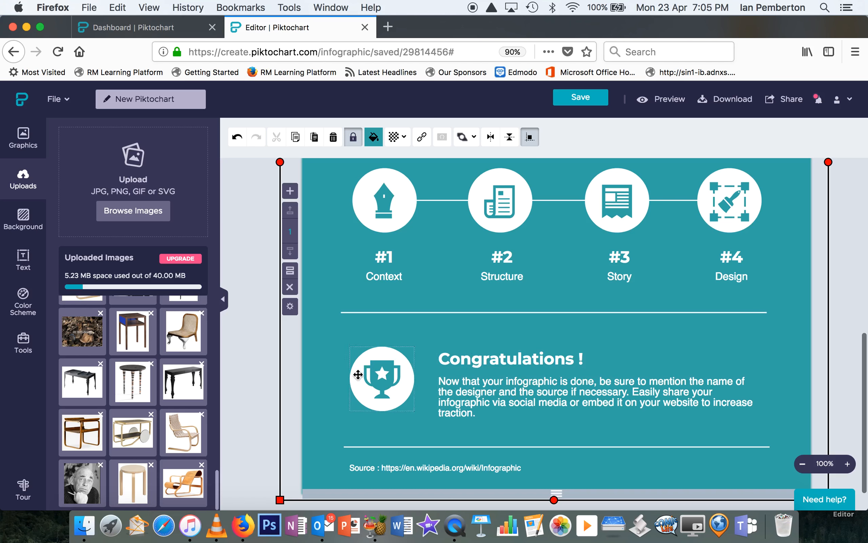
scroll(470, 352, "down", 2)
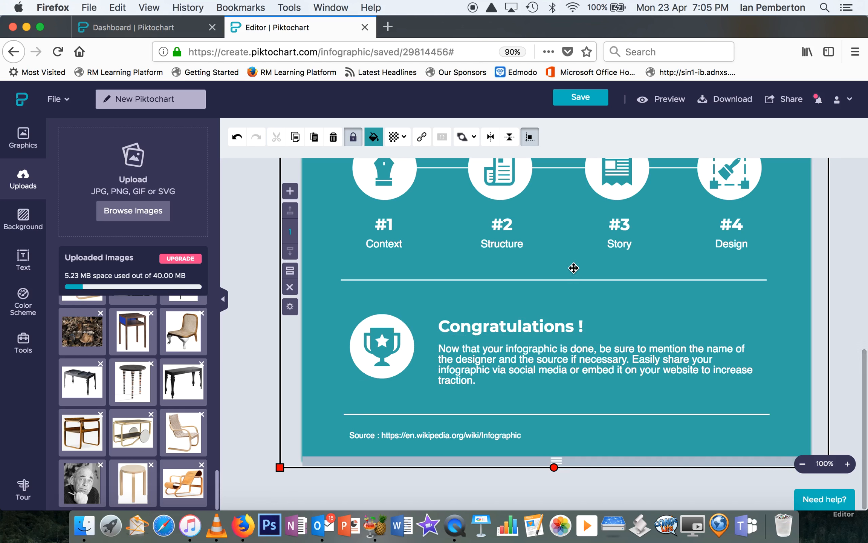
scroll(573, 268, "up", 10)
scroll(574, 268, "down", 1)
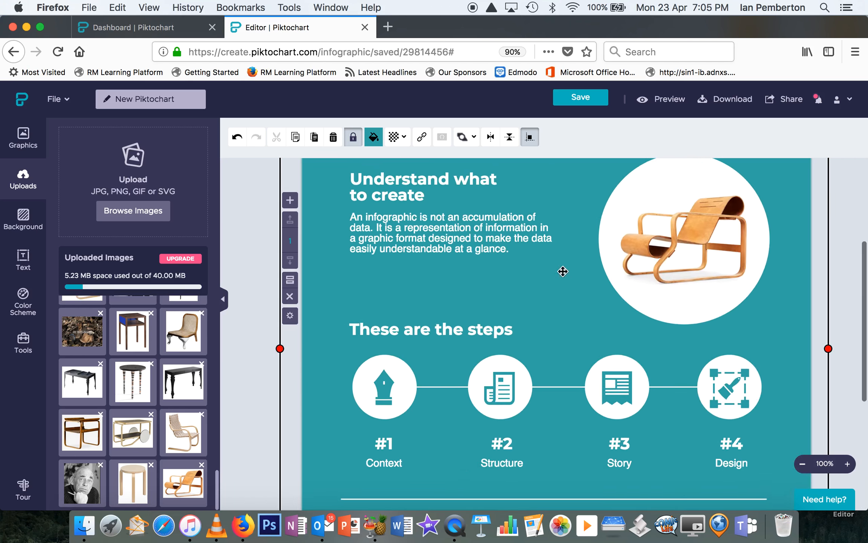
Remove the line connecting the four step icons, moving the #1 circle aside to reach it and putting it back behind the pen icon.
left_click(406, 375)
left_click_drag(406, 375, 371, 313)
left_click(367, 389)
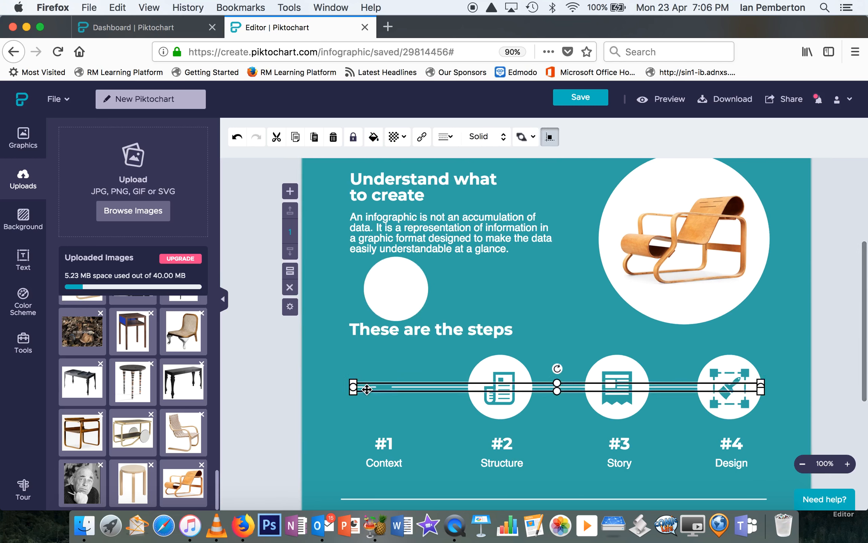
left_click_drag(386, 294, 382, 391)
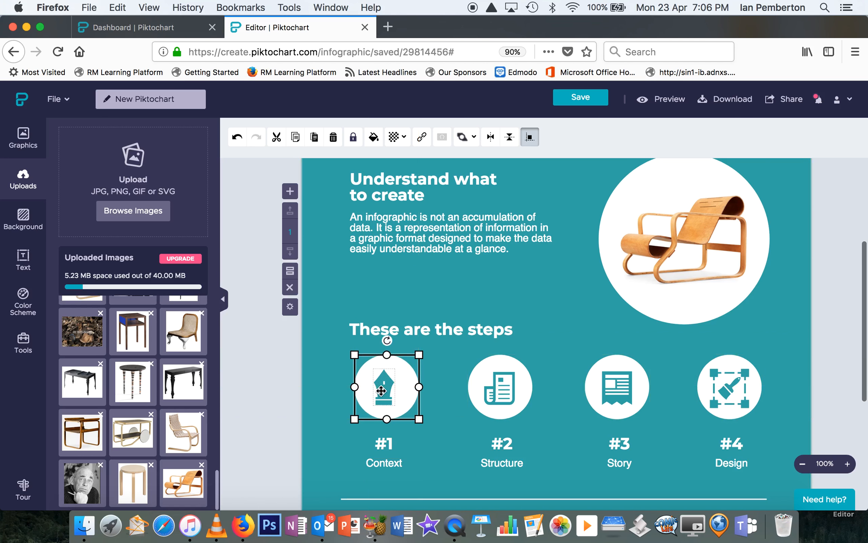
Move the "#1" and "Context" labels beside the pen icon column and delete the divider line above "Congratulations !".
left_click_drag(394, 447, 462, 414)
left_click_drag(387, 468, 454, 462)
left_click(460, 501)
key("Delete")
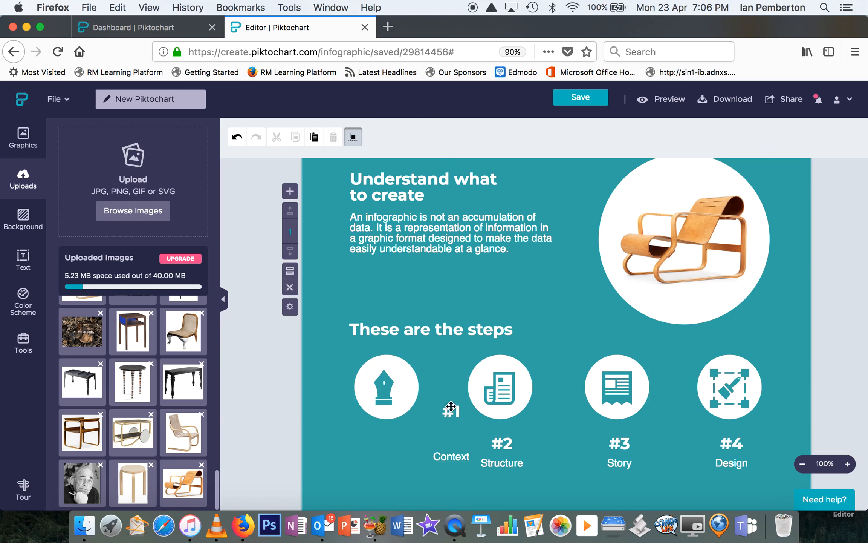
Remove the #2 document icon and place its white circle below the pen icon's circle, aligned with the "These are the steps" heading.
scroll(462, 275, "up", 2)
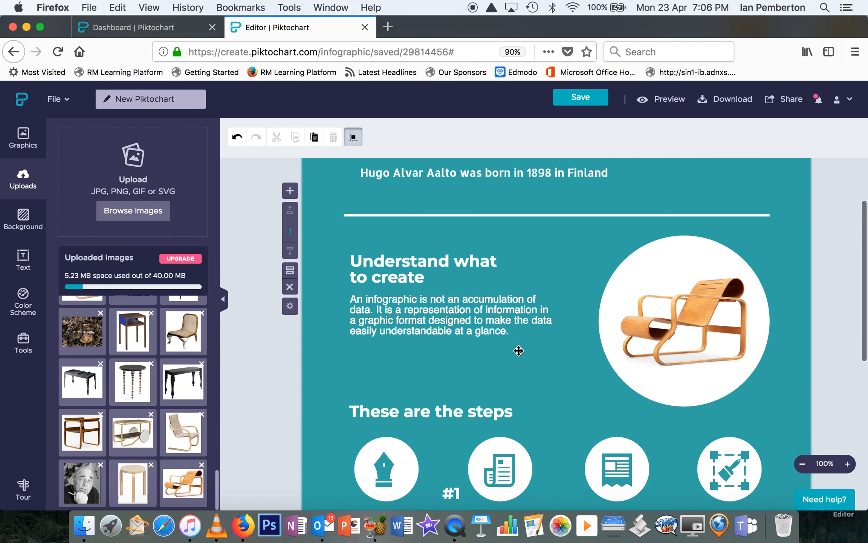
scroll(518, 351, "down", 5)
left_click_drag(520, 318, 402, 408)
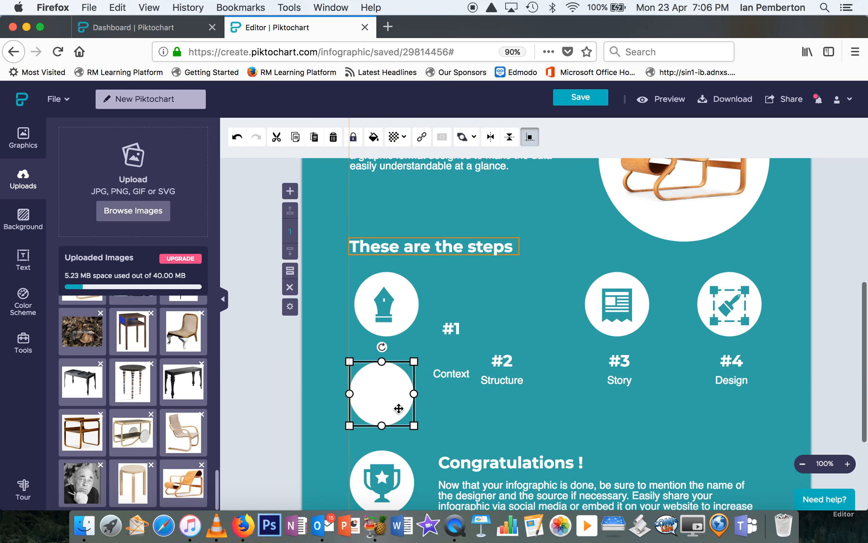
left_click(517, 427)
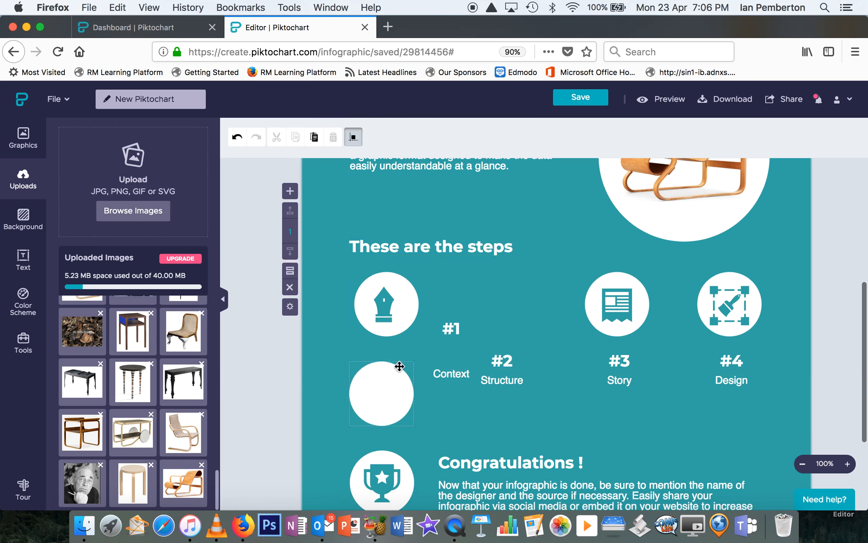
left_click(397, 390)
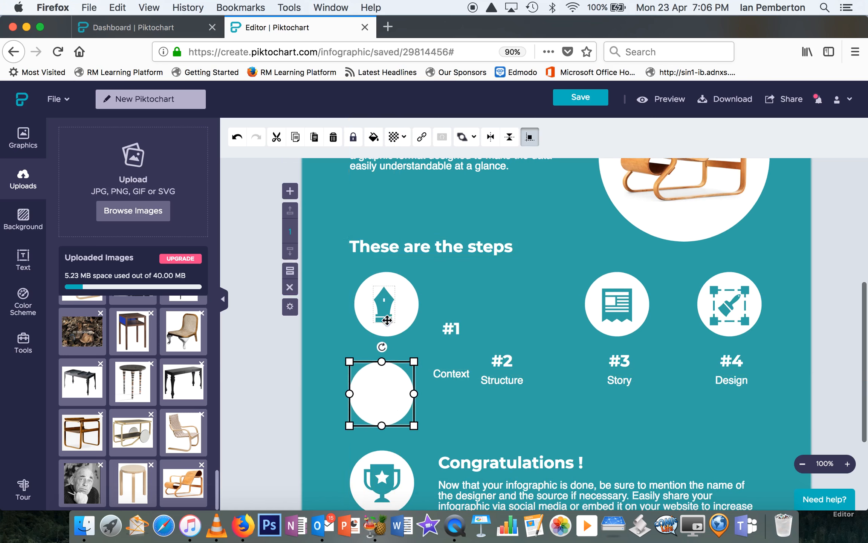
left_click(456, 405)
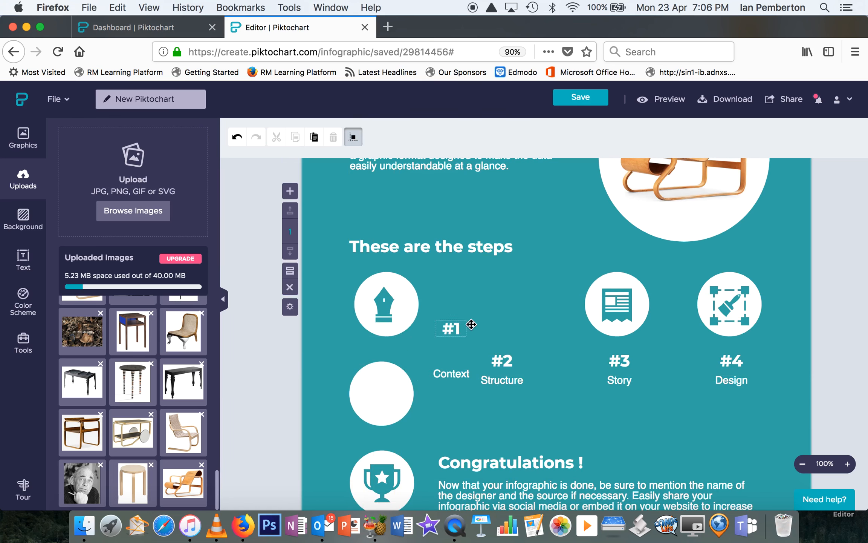
scroll(471, 324, "up", 5)
scroll(471, 324, "up", 1)
scroll(471, 322, "down", 2)
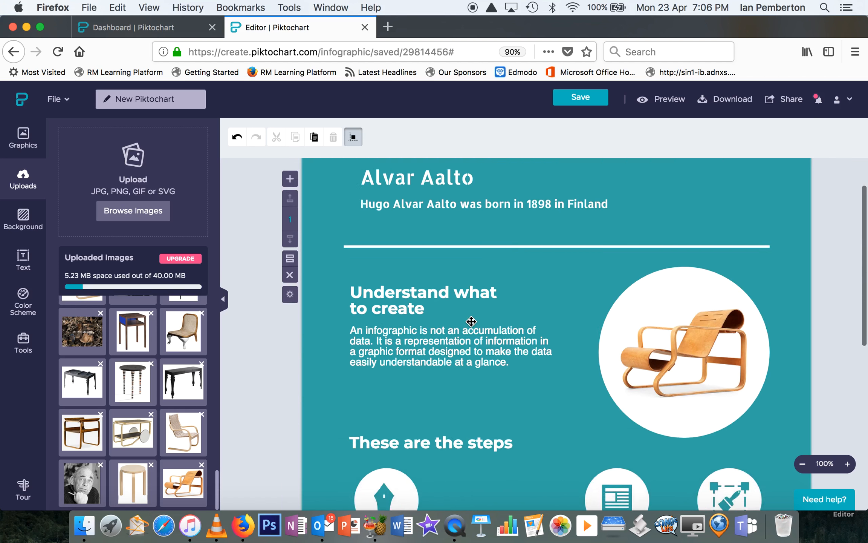
scroll(471, 321, "down", 8)
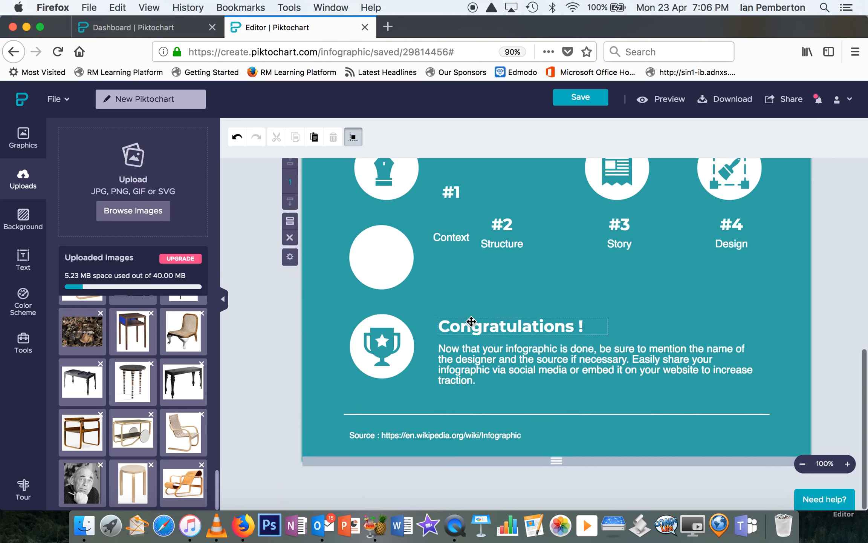
scroll(471, 321, "up", 4)
scroll(471, 321, "up", 6)
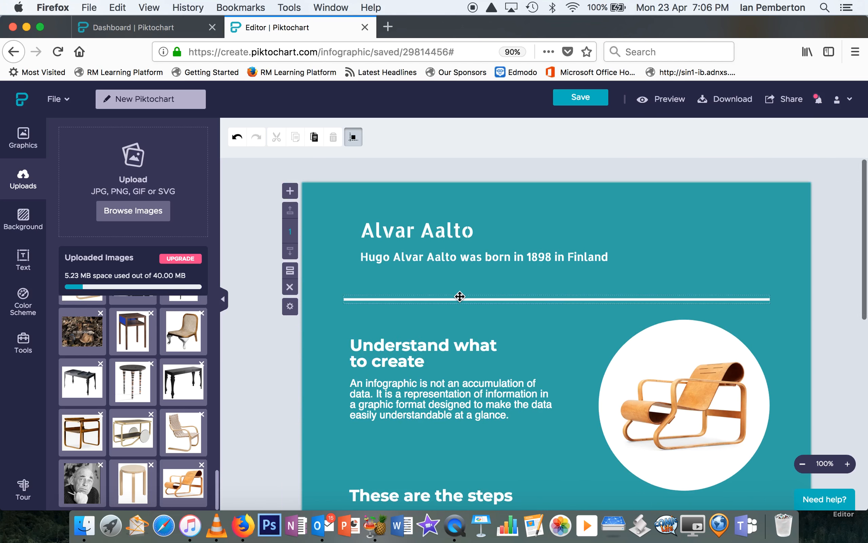
Save the infographic and check the whole page in preview mode, from the Alvar Aalto heading to the source line, before returning to editing.
left_click(576, 99)
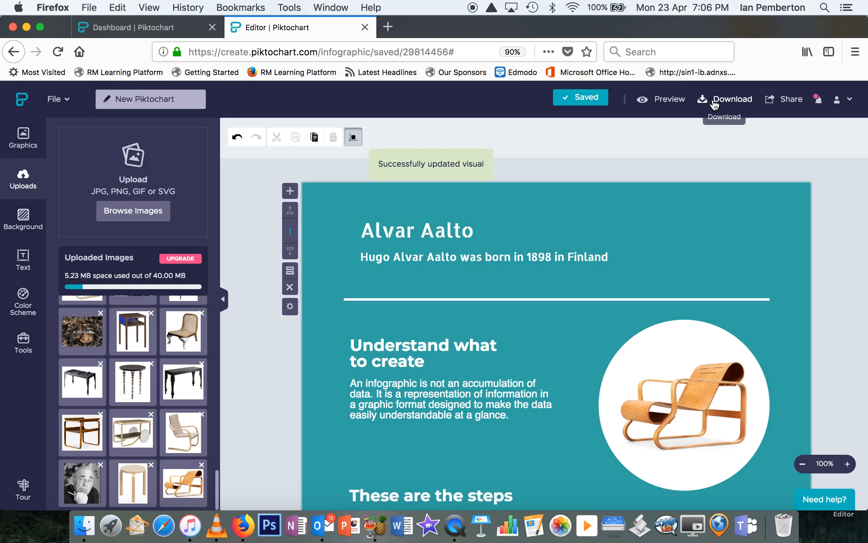
left_click(666, 107)
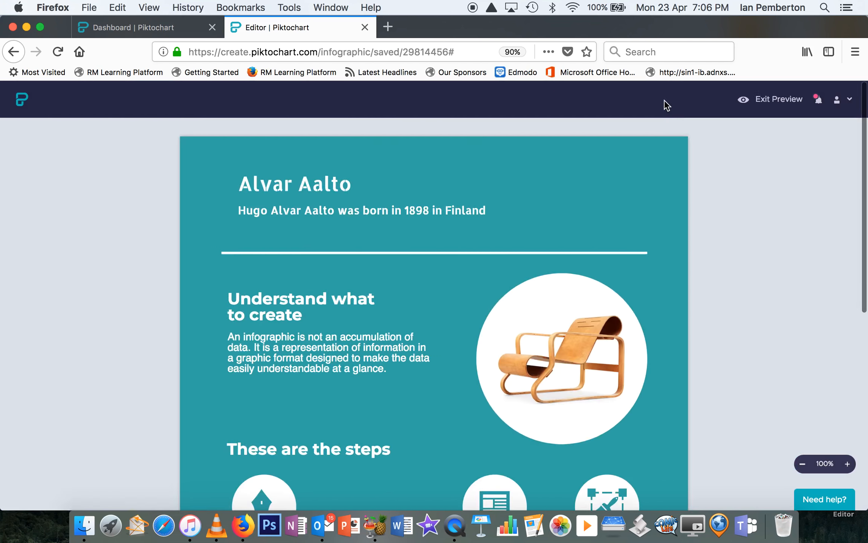
scroll(695, 285, "down", 10)
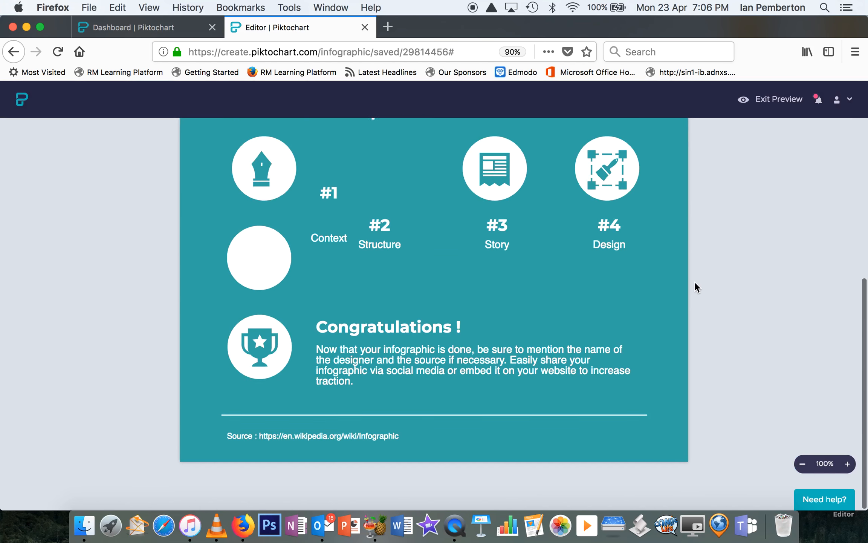
scroll(695, 284, "up", 10)
scroll(695, 285, "down", 2)
scroll(695, 283, "down", 10)
scroll(695, 283, "up", 12)
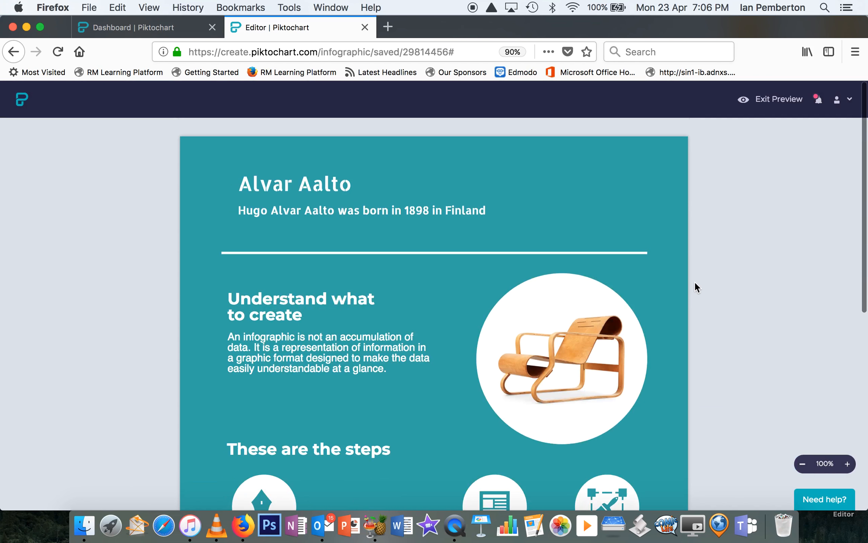
left_click(778, 100)
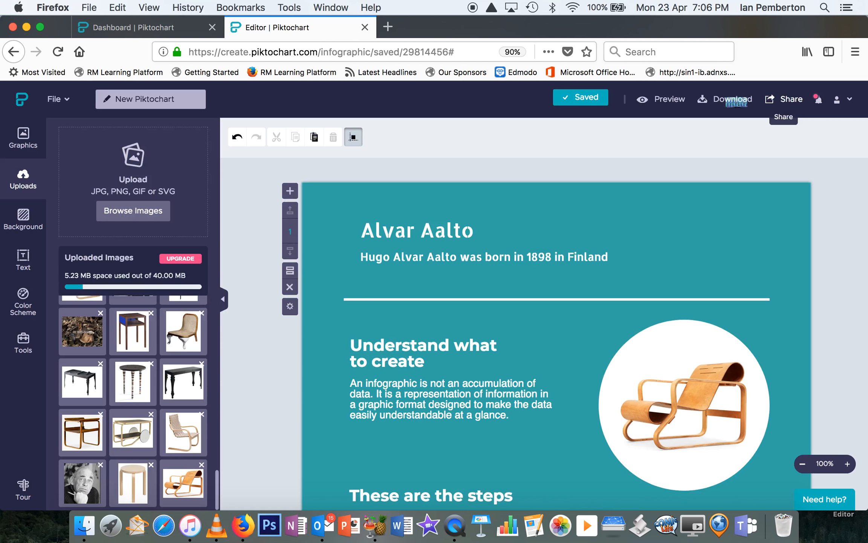
Download the infographic as a medium-quality PNG, declining to store the login, and open the file in Preview before closing it.
left_click(731, 101)
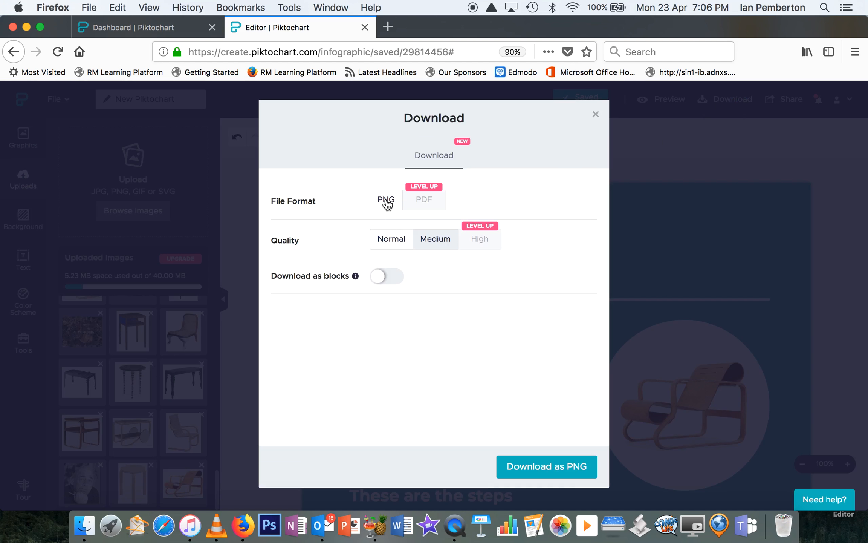
left_click(539, 469)
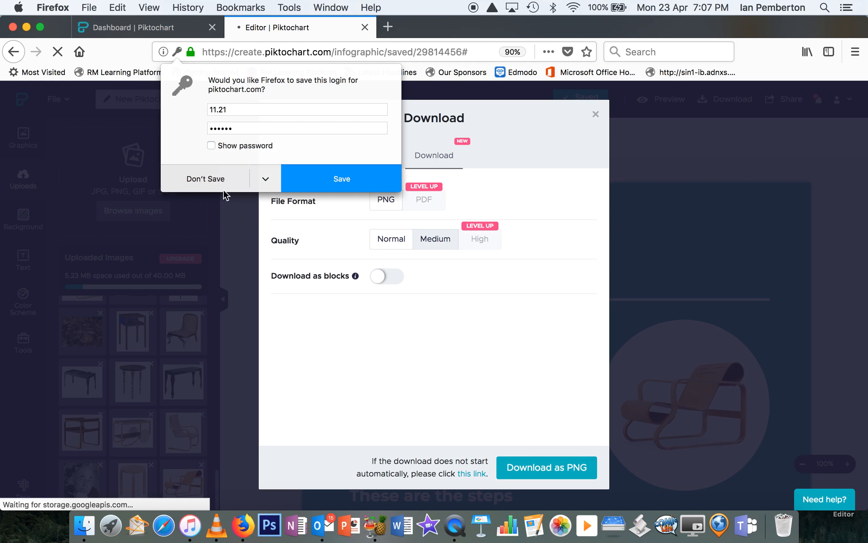
left_click(217, 180)
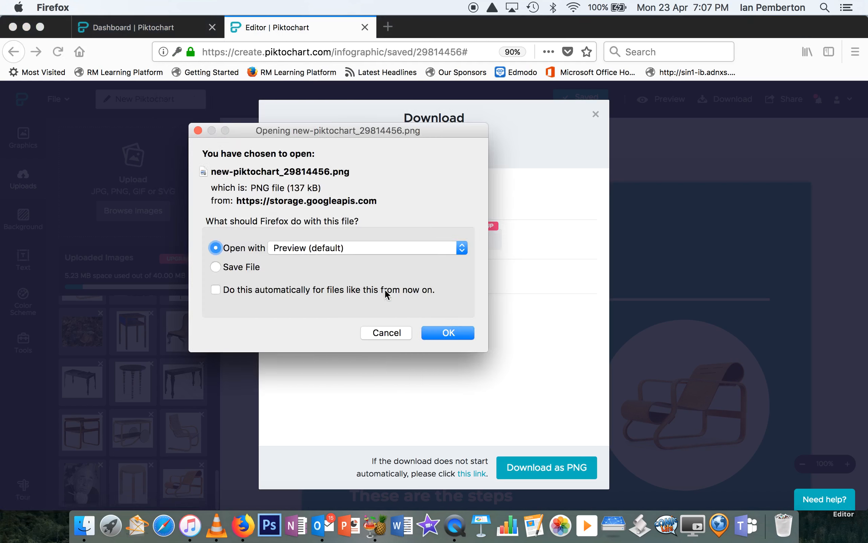
left_click(448, 333)
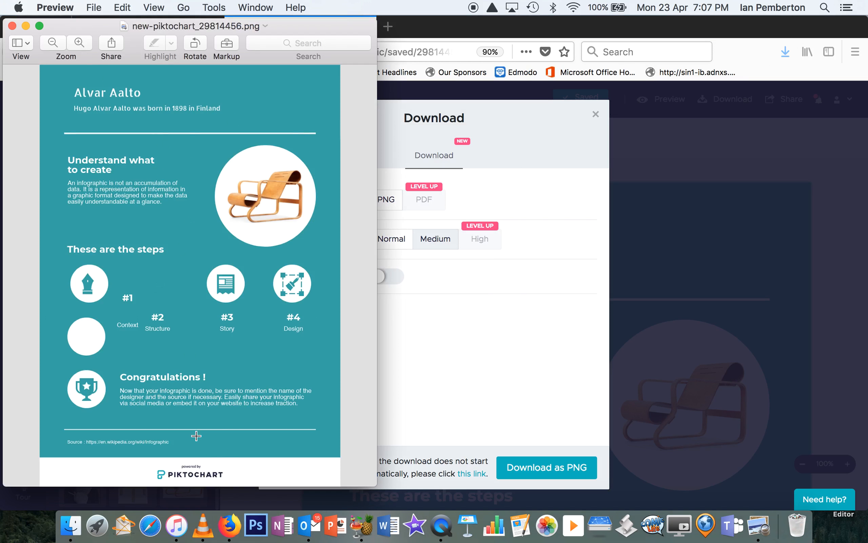
left_click(12, 26)
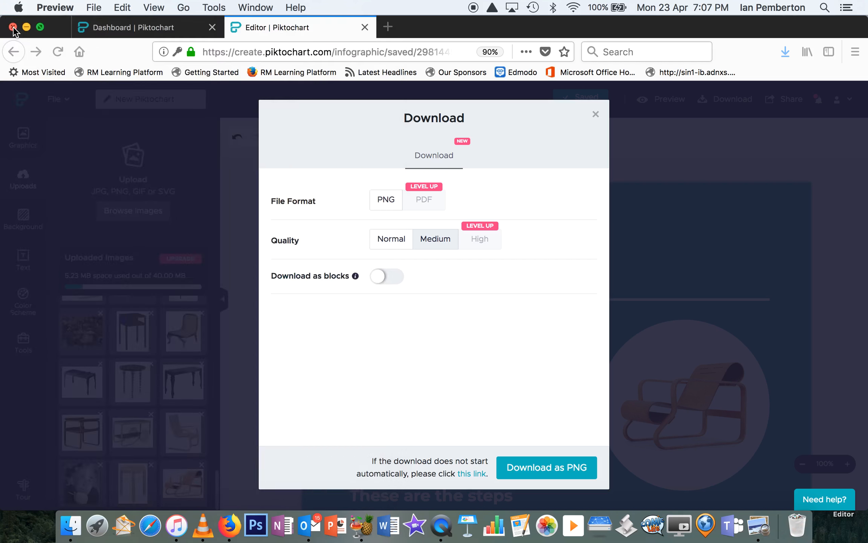
left_click(593, 114)
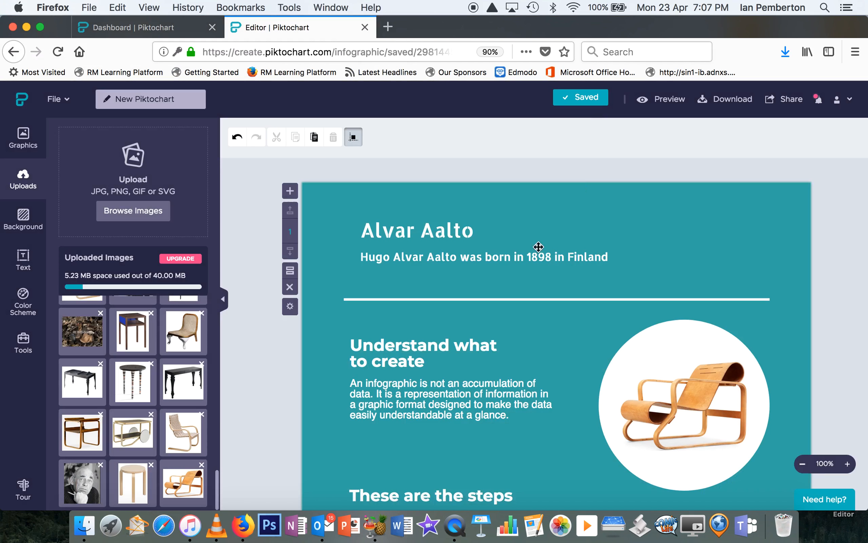
Save the infographic again and return to the dashboard of saved visuals without storing the site login in the browser.
scroll(427, 170, "down", 1)
scroll(426, 165, "up", 1)
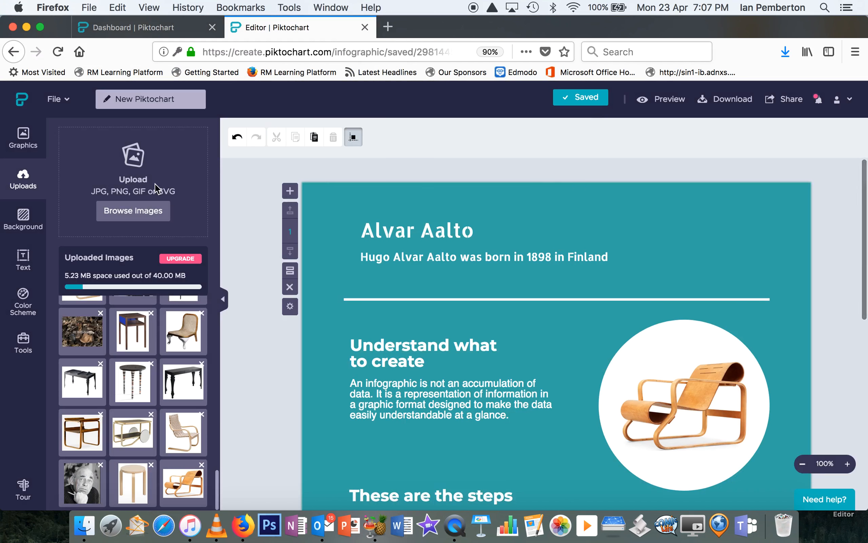
left_click(57, 98)
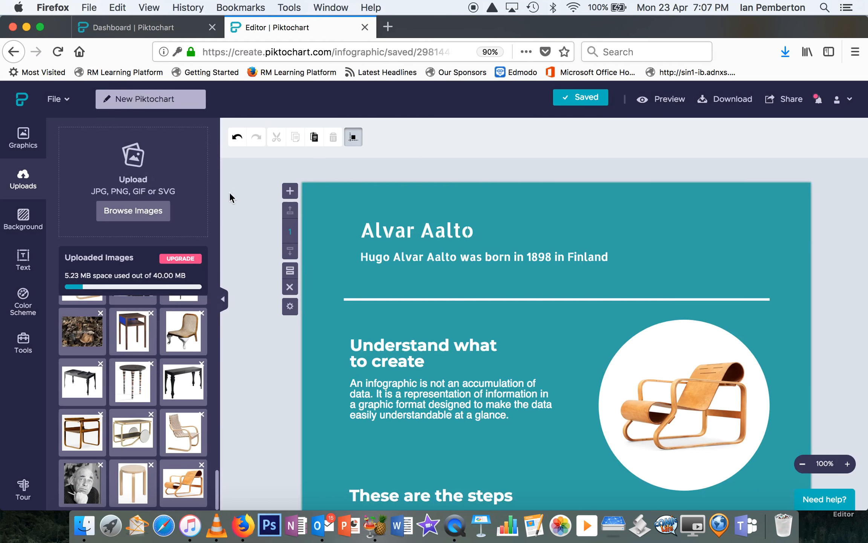
left_click(585, 93)
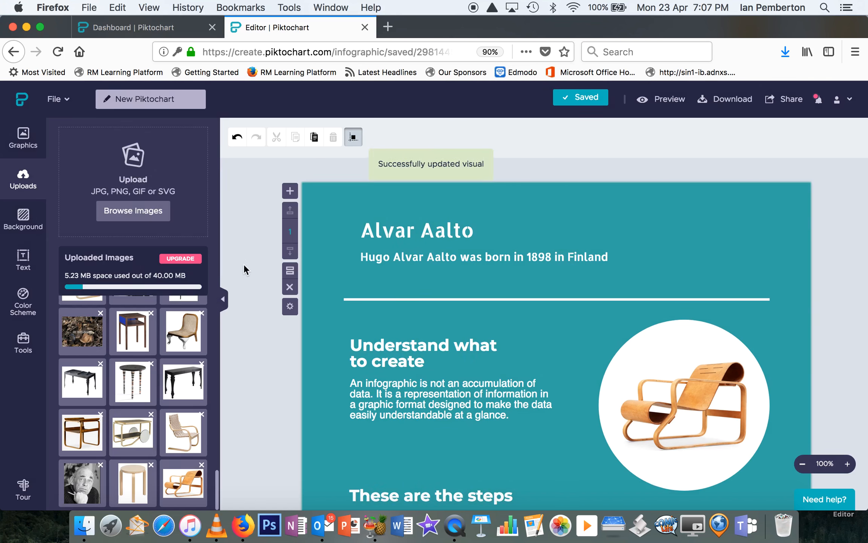
left_click(23, 107)
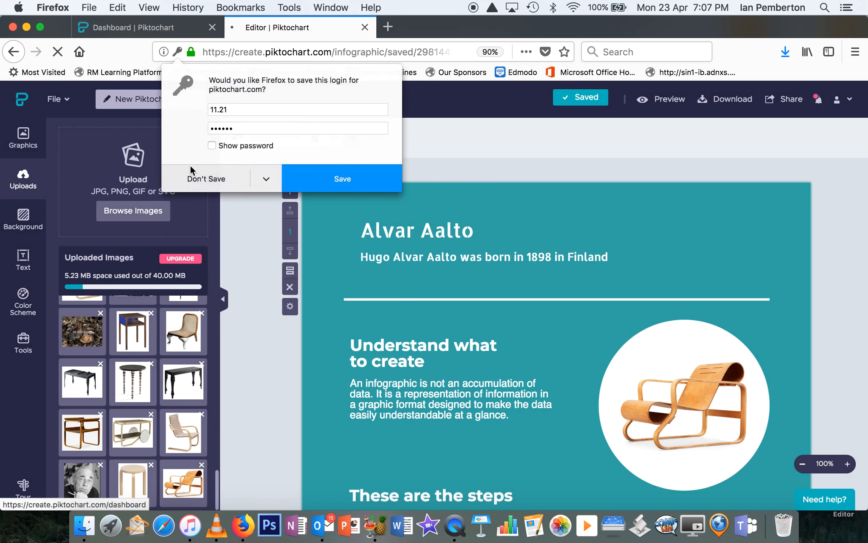
left_click(202, 178)
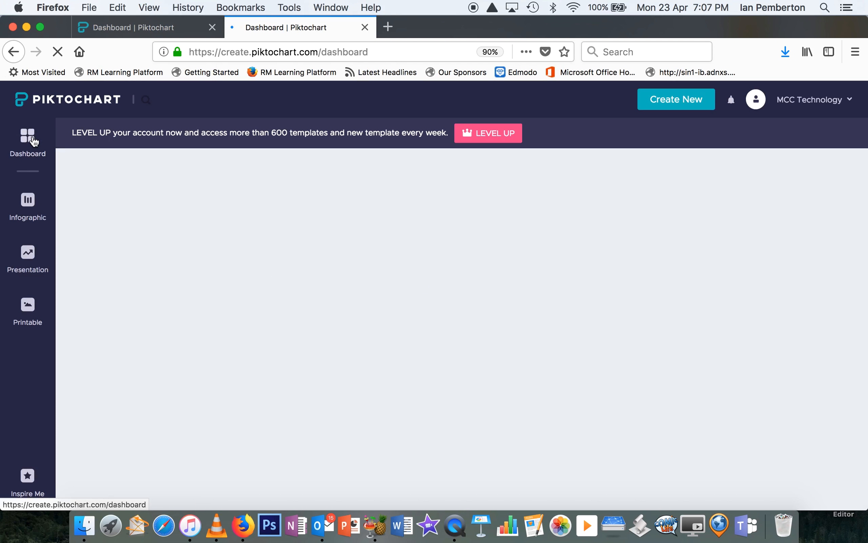
Preview the finished Alvar Aalto infographic with the "Bent wood Furniture" section and examine it from the heading down to The Designer.
mouse_move(474, 392)
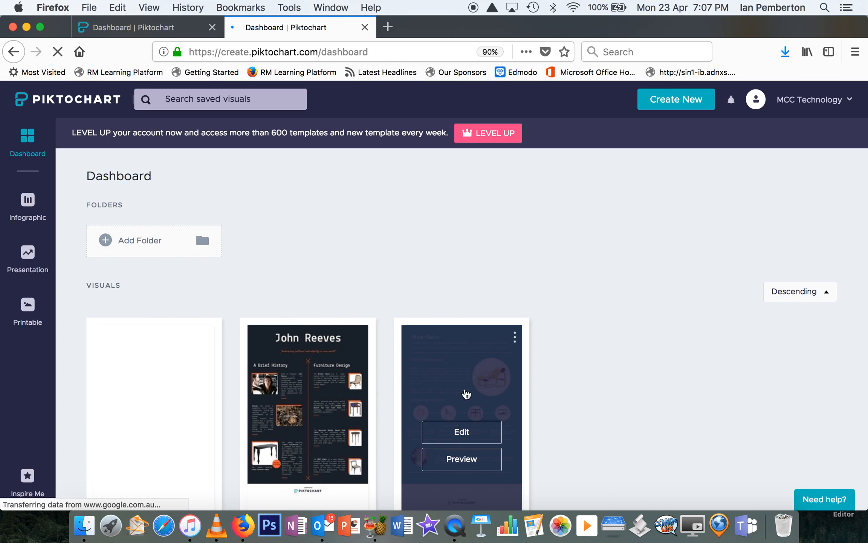
mouse_move(93, 388)
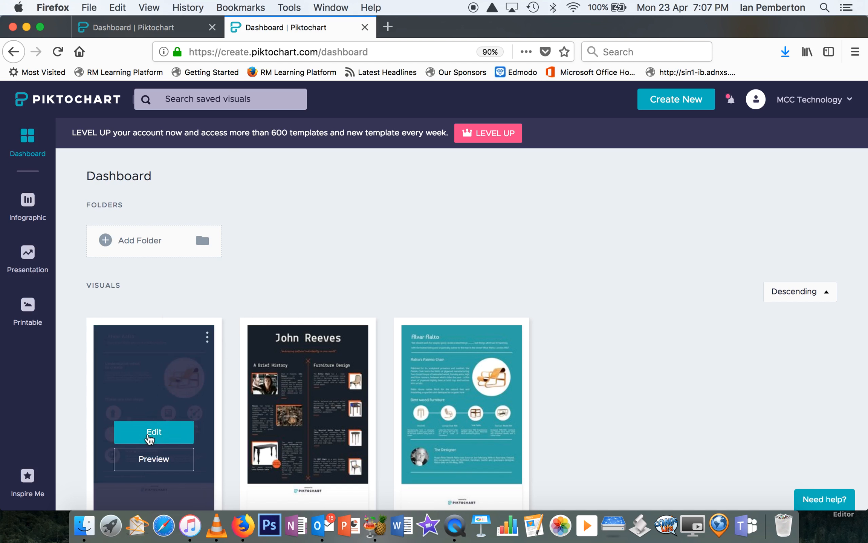
mouse_move(500, 413)
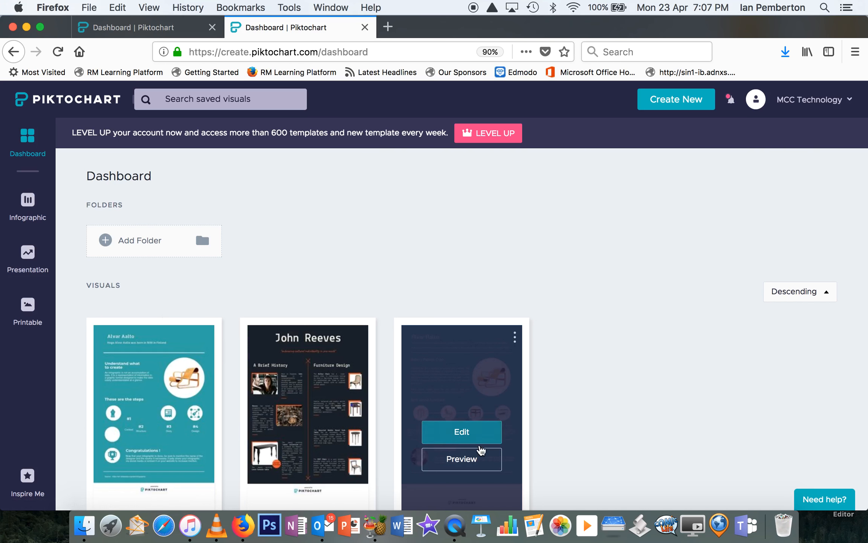
left_click(467, 458)
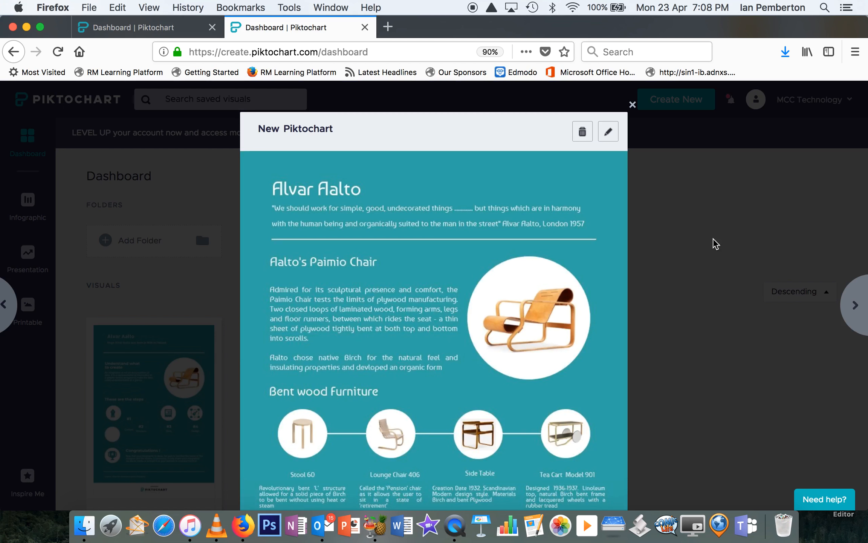
scroll(714, 242, "down", 5)
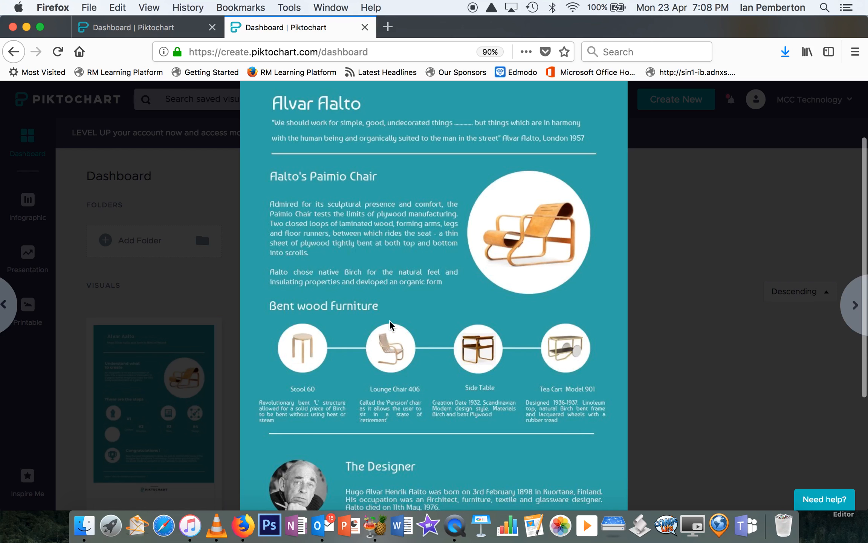
scroll(422, 298, "down", 3)
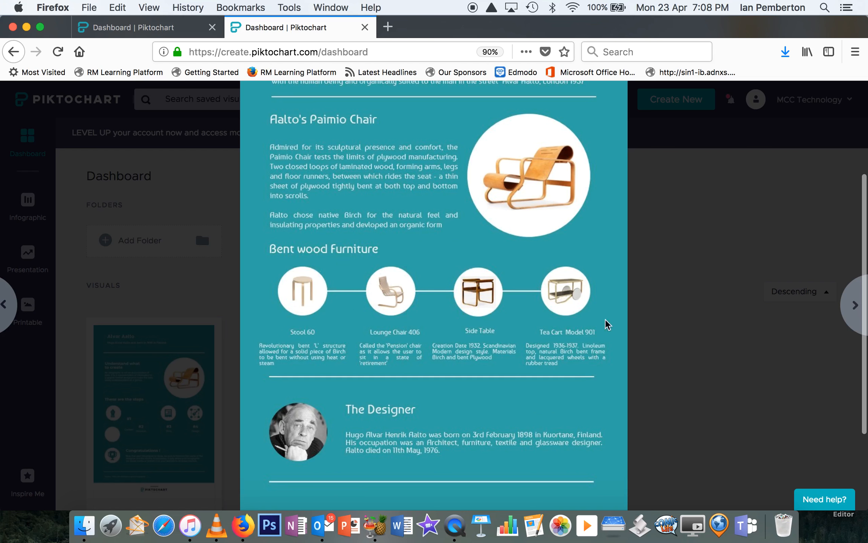
scroll(604, 338, "down", 5)
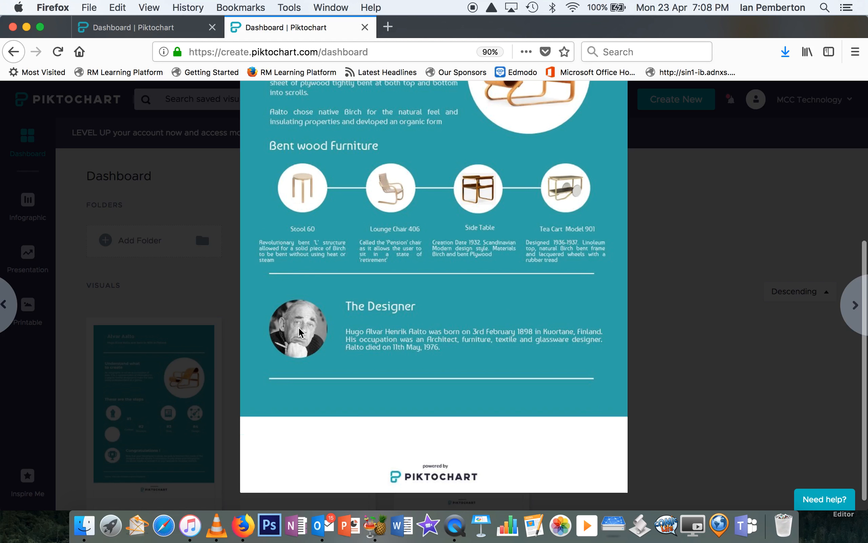
scroll(434, 249, "up", 10)
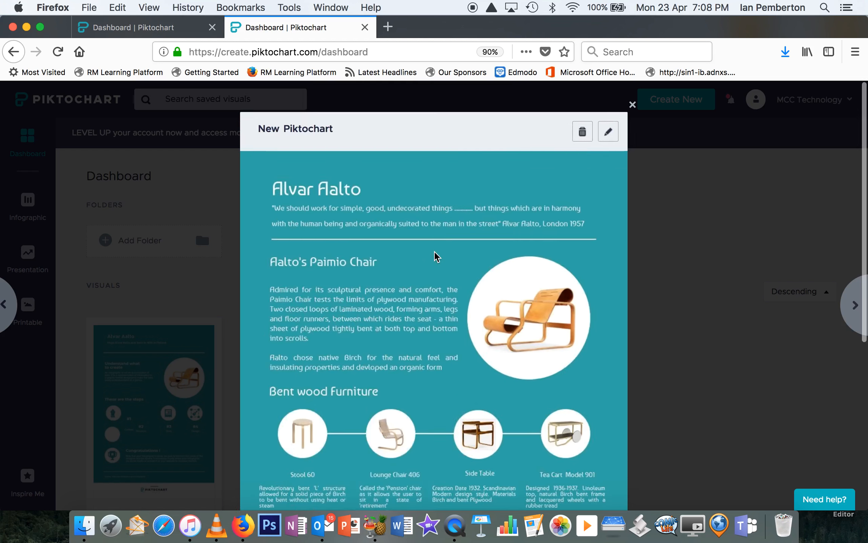
left_click(632, 103)
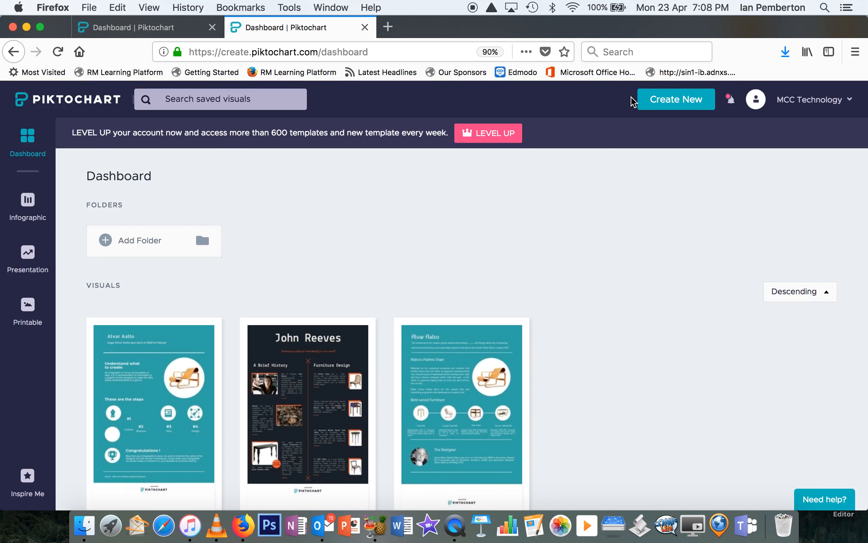
Browse the free infographic templates from the blank template down to Minimalist 2, Dark 2 and About Me, and return to the dashboard.
double_click(568, 226)
scroll(350, 230, "down", 3)
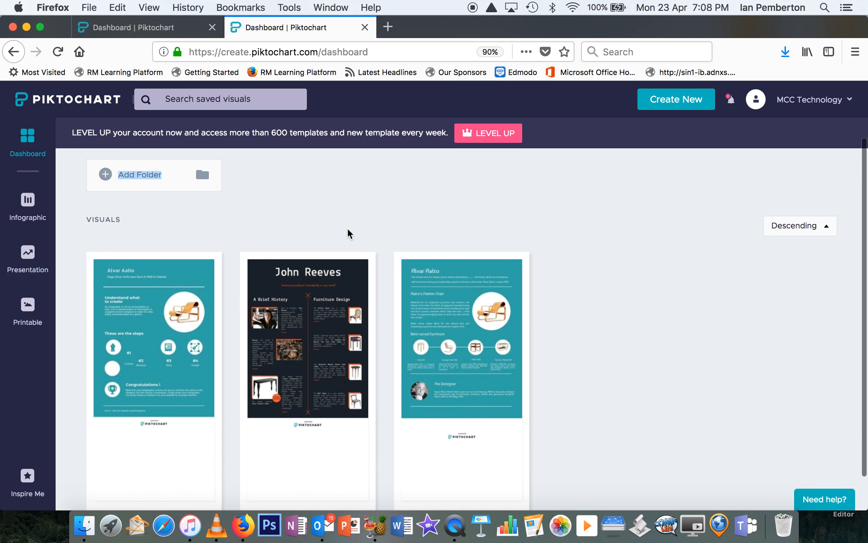
scroll(348, 229, "up", 1)
left_click(27, 202)
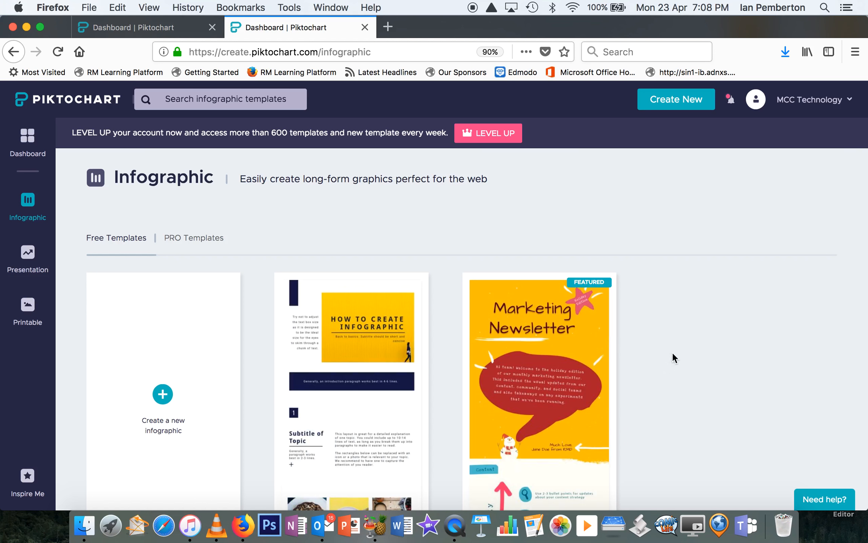
scroll(687, 365, "down", 3)
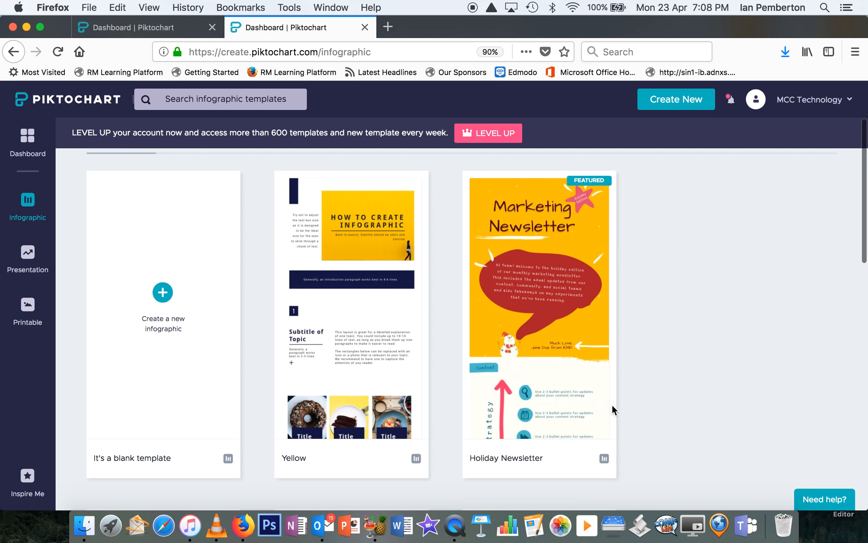
mouse_move(597, 287)
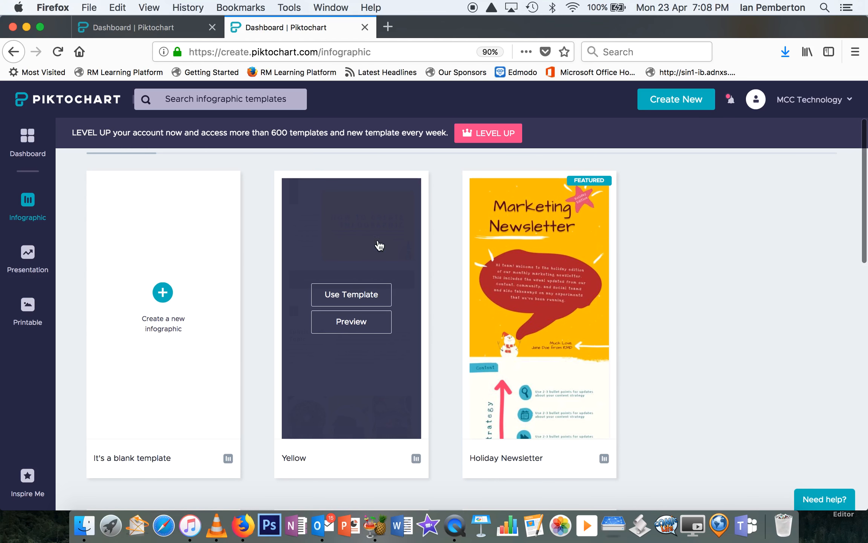
mouse_move(291, 379)
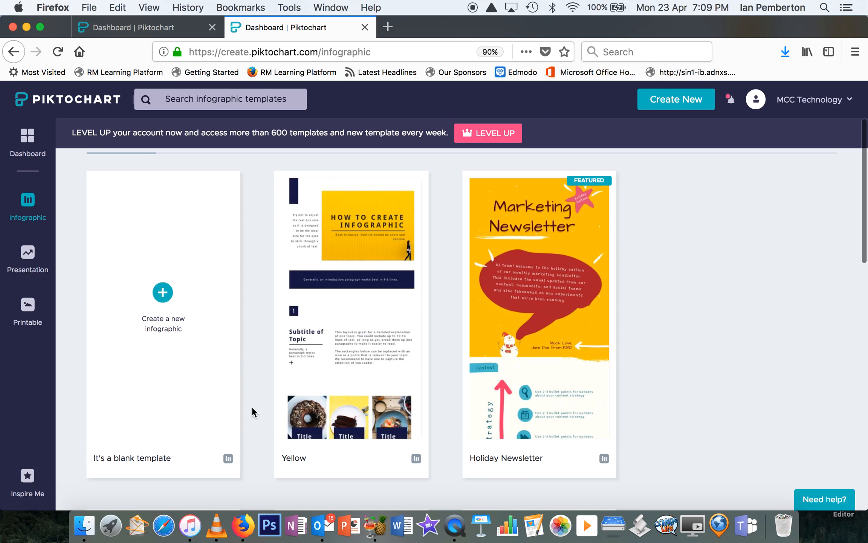
scroll(258, 418, "down", 3)
scroll(258, 418, "down", 10)
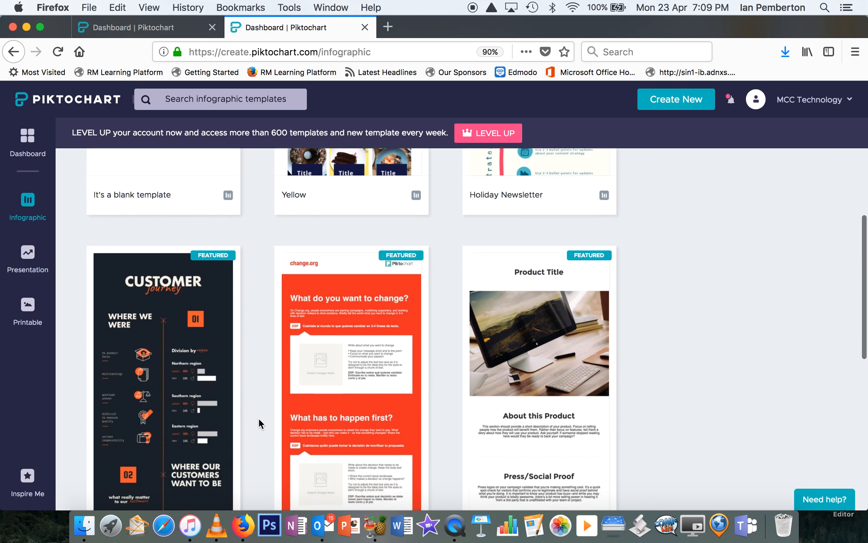
mouse_move(338, 398)
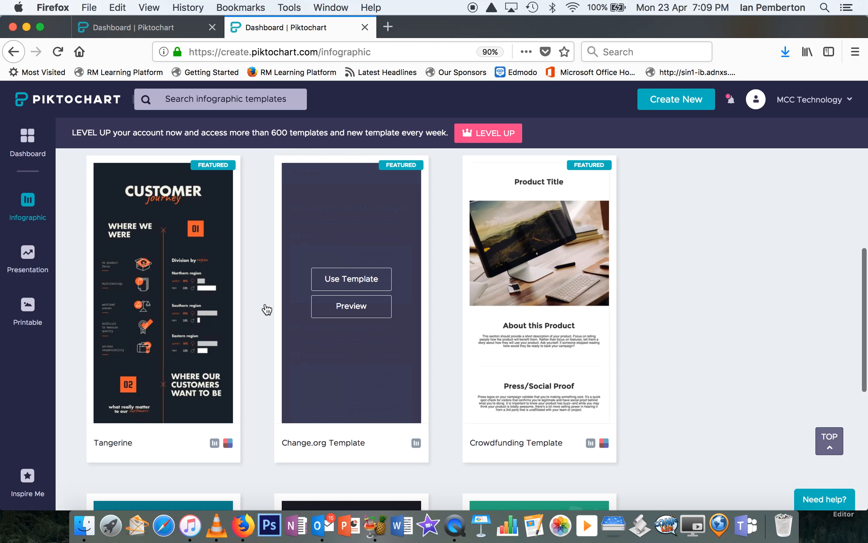
scroll(264, 304, "down", 5)
scroll(264, 302, "down", 1)
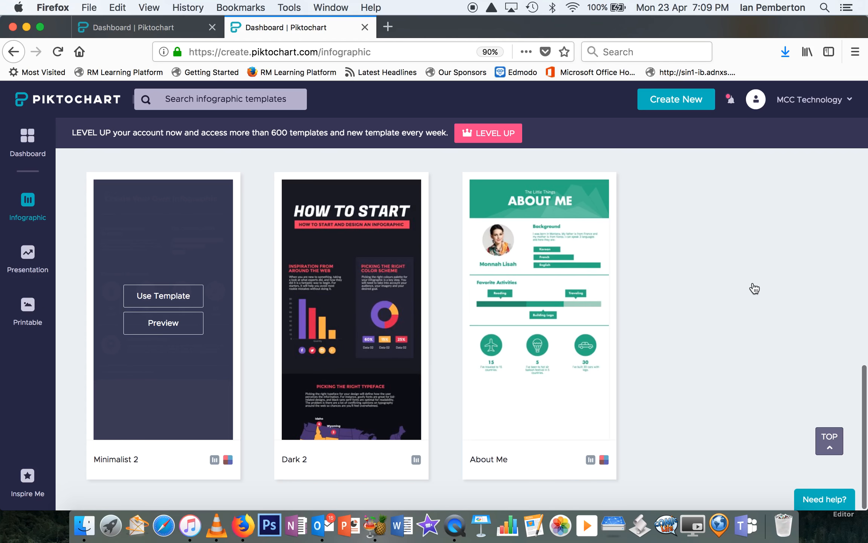
scroll(752, 289, "up", 15)
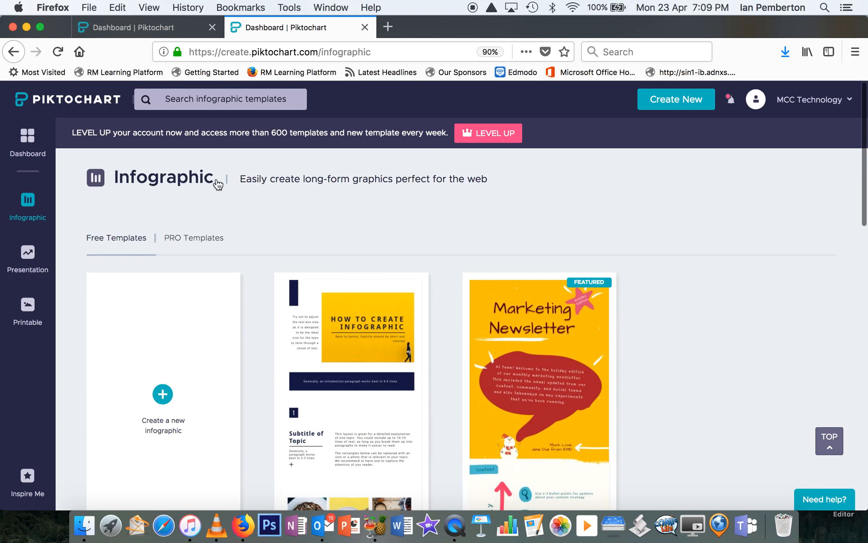
left_click(25, 136)
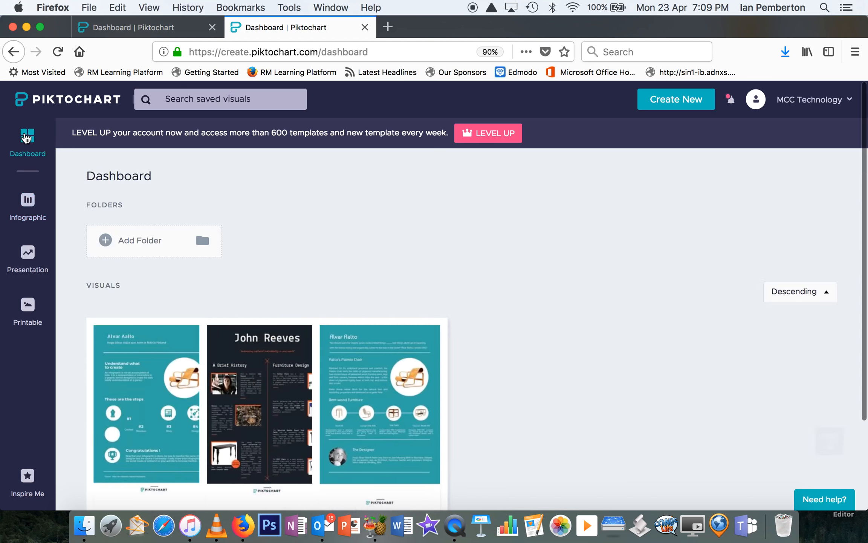
Reopen the preview of the finished Alvar Aalto infographic and review its Paimio Chair, Bent wood Furniture and The Designer sections.
mouse_move(436, 363)
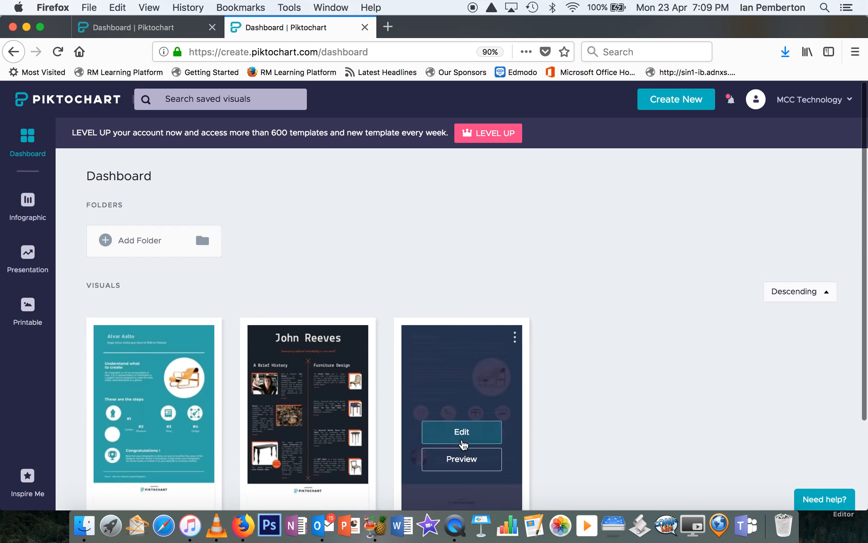
left_click(460, 458)
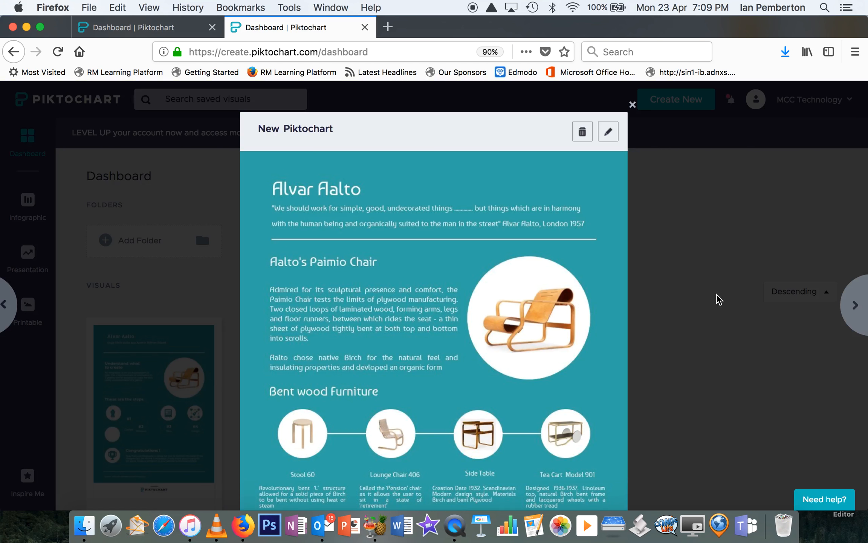
scroll(716, 294, "down", 5)
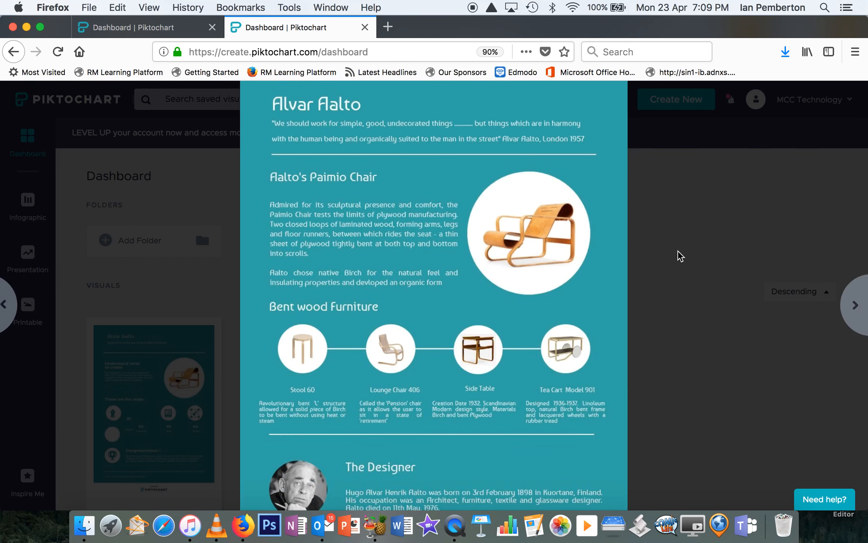
scroll(708, 226, "up", 5)
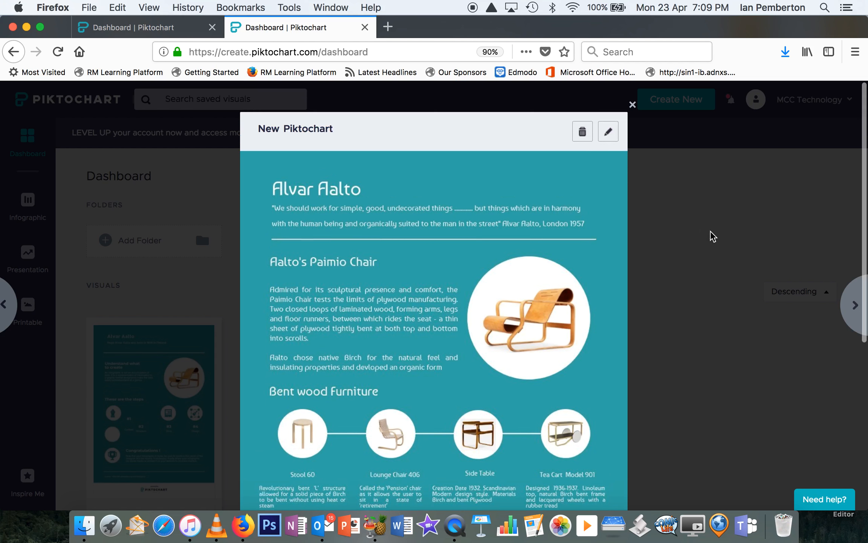
scroll(710, 230, "down", 3)
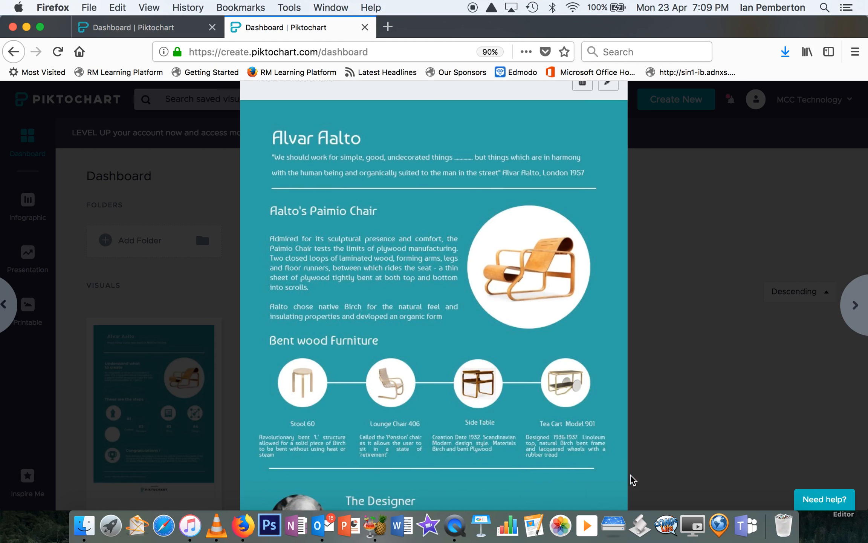
left_click(455, 525)
left_click(455, 525)
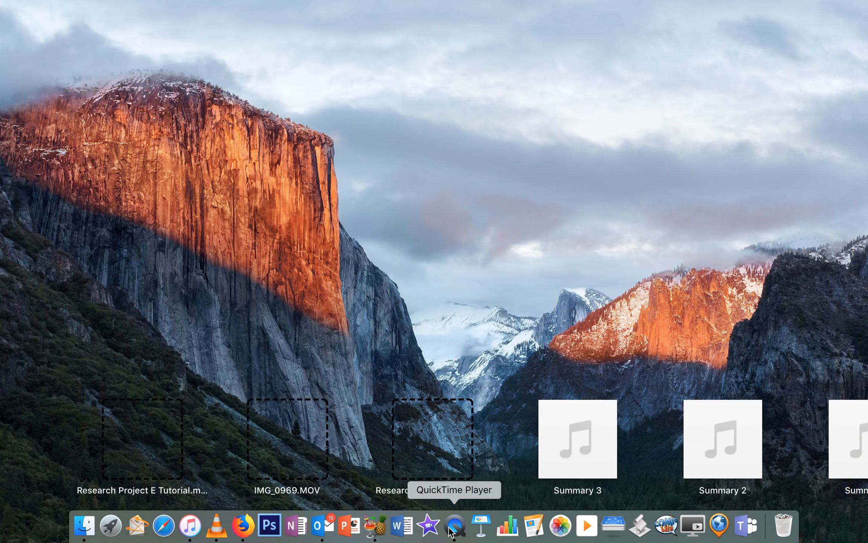
right_click(450, 531)
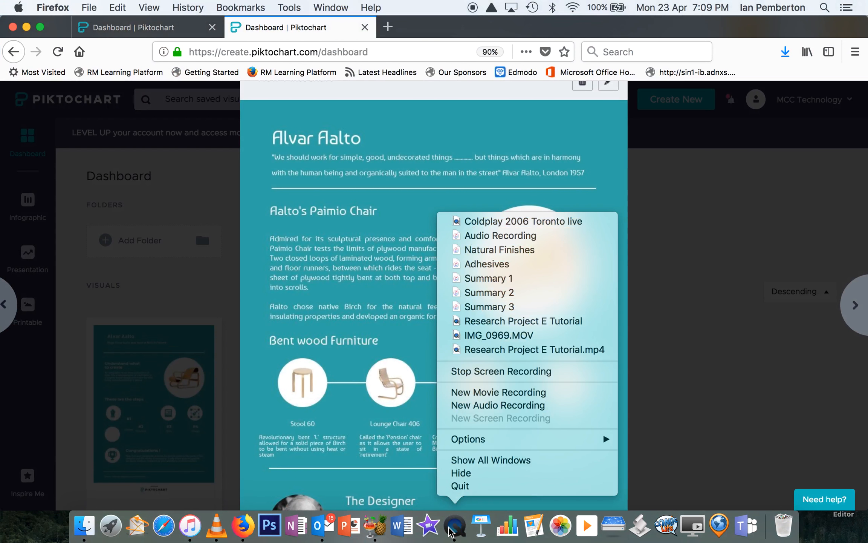